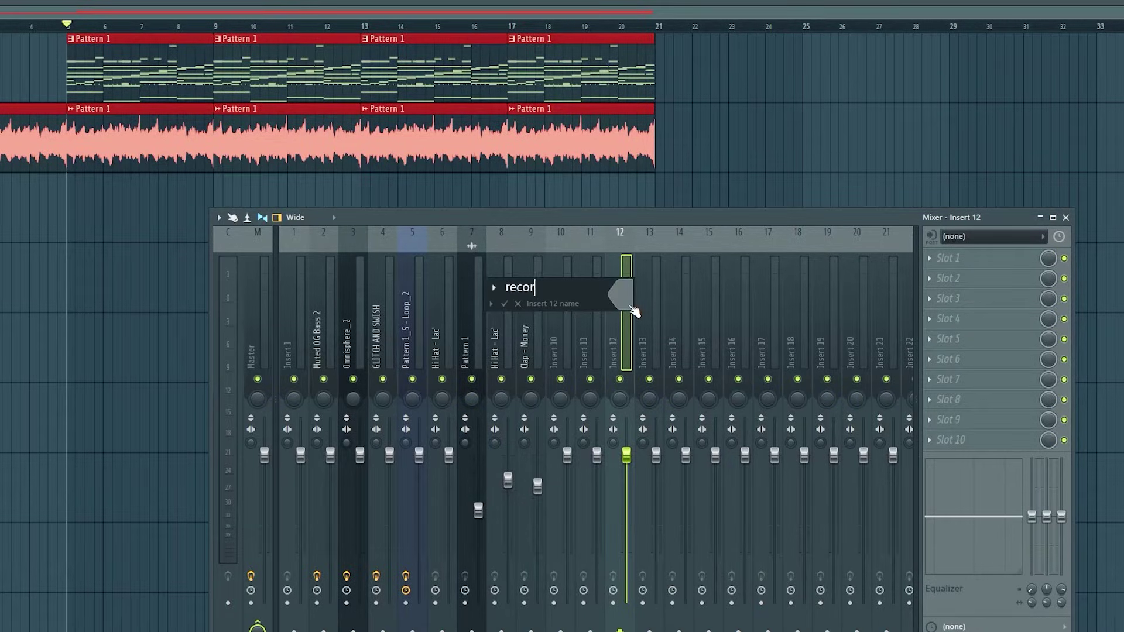
Set mixer insert 12's colour to red in the Color selector and accept it.
click(630, 304)
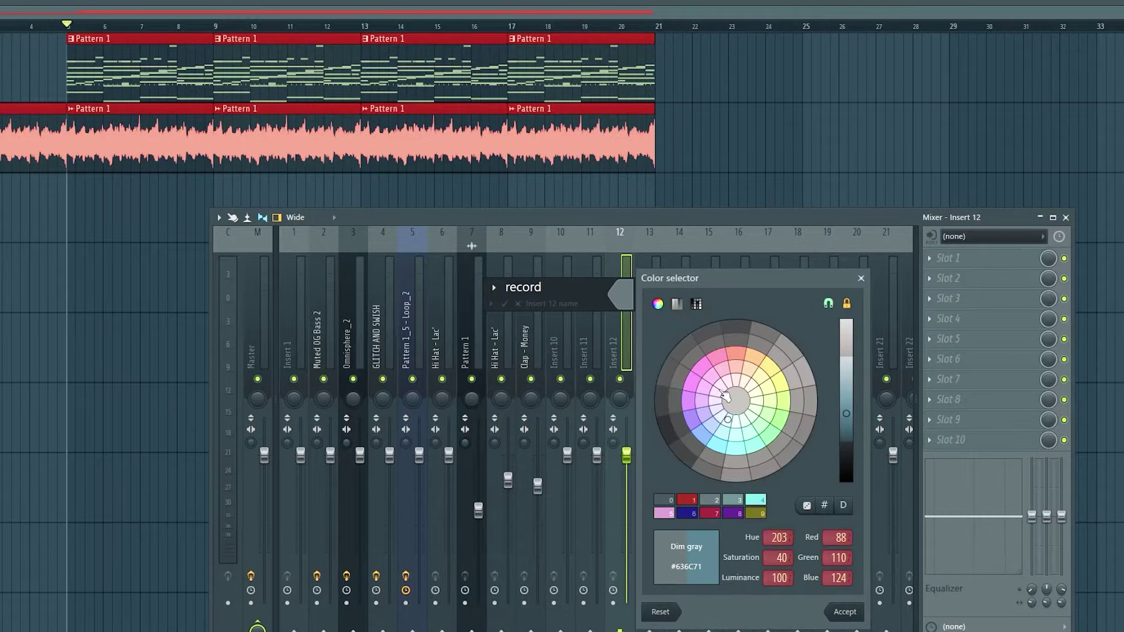
click(736, 355)
key(Return)
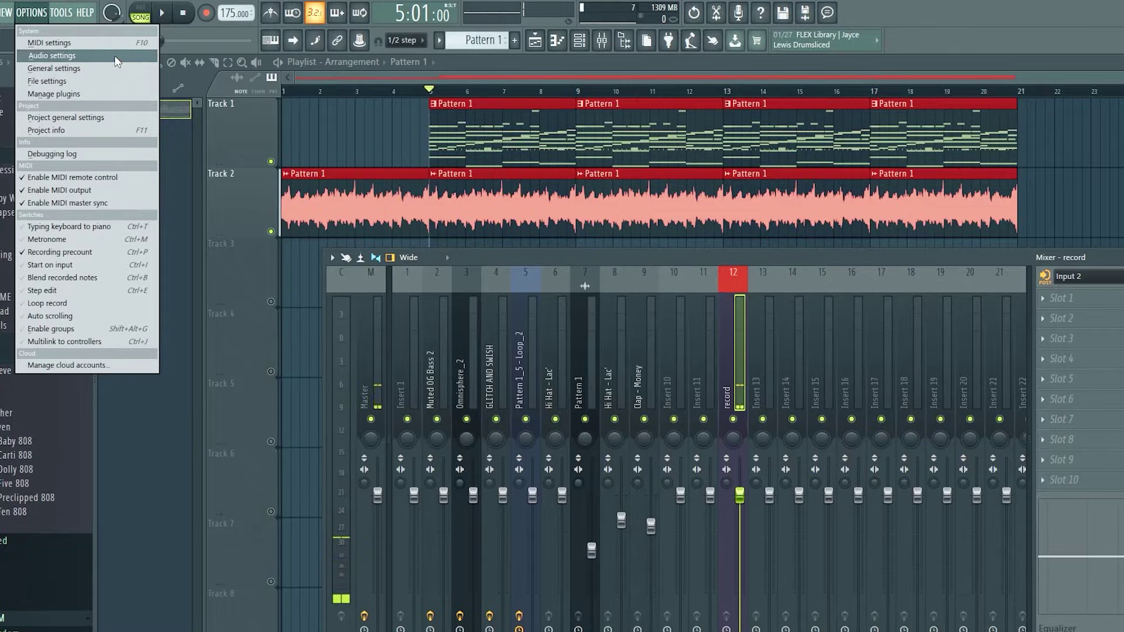
Set the ASIO buffer size to 16 samples, then close the ASIO panel and audio settings.
click(52, 56)
click(644, 218)
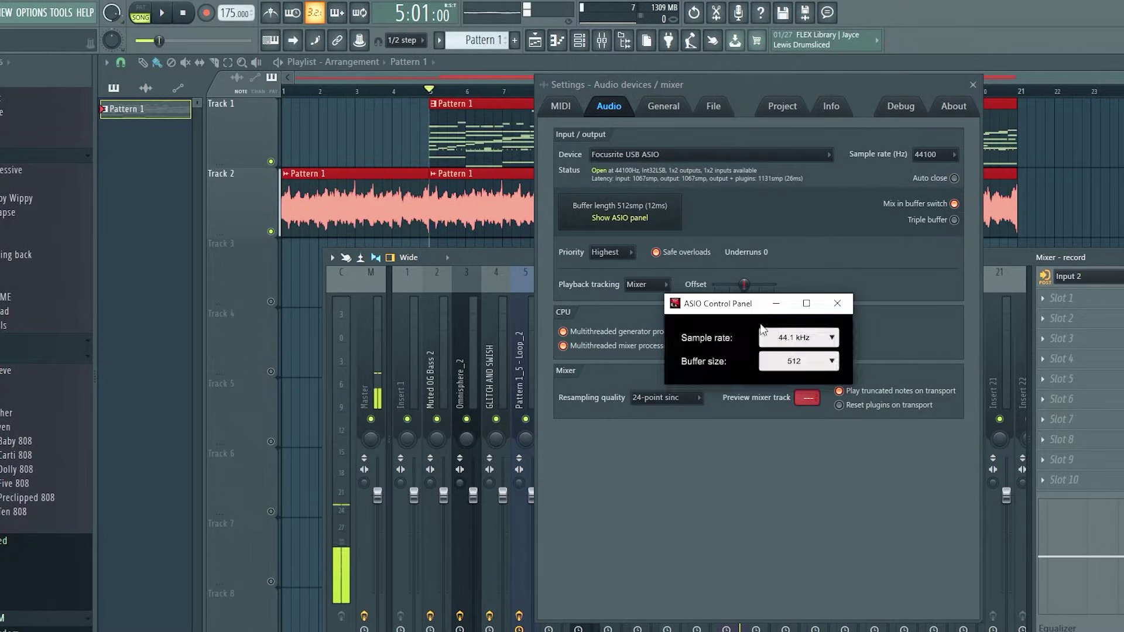
click(798, 361)
click(815, 384)
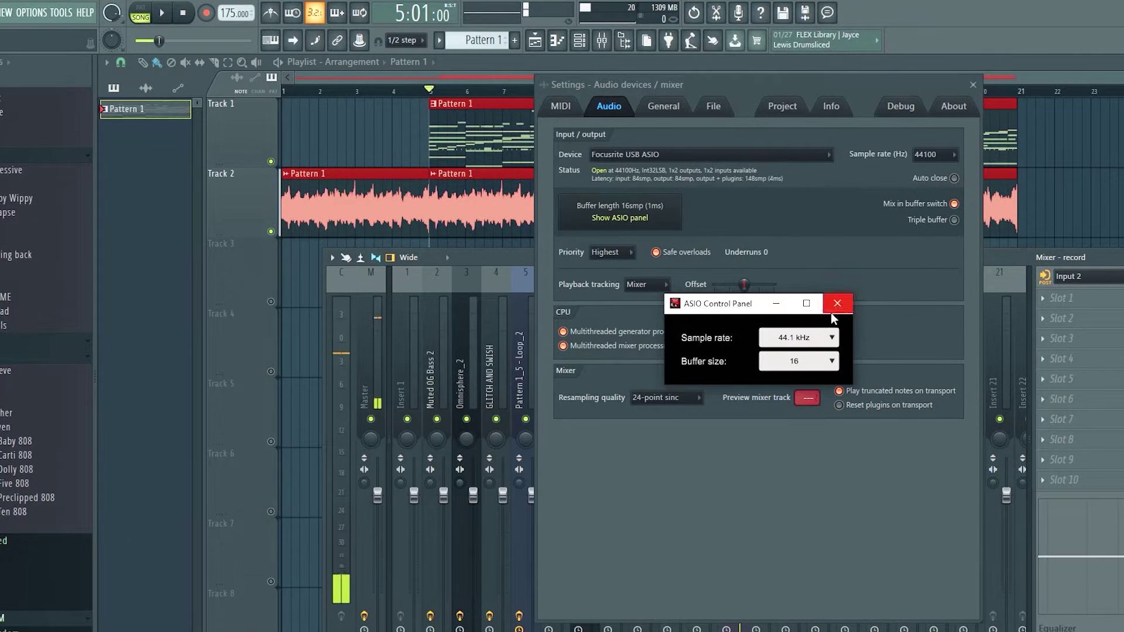
click(837, 303)
click(973, 85)
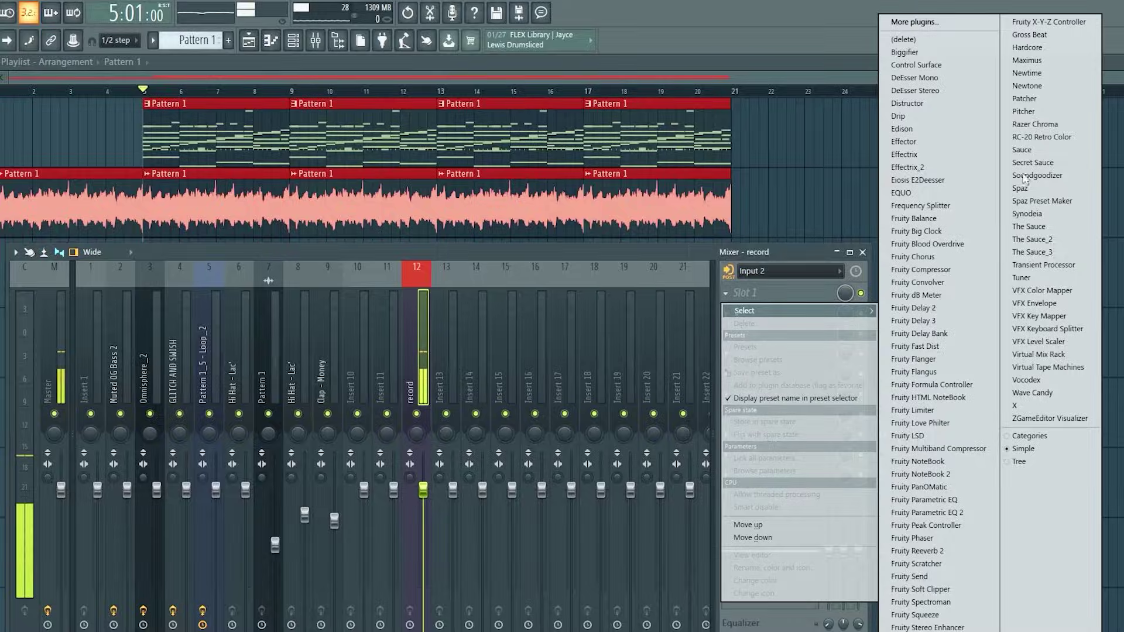
Load the Pitcher effect into the record insert's first slot.
click(1024, 111)
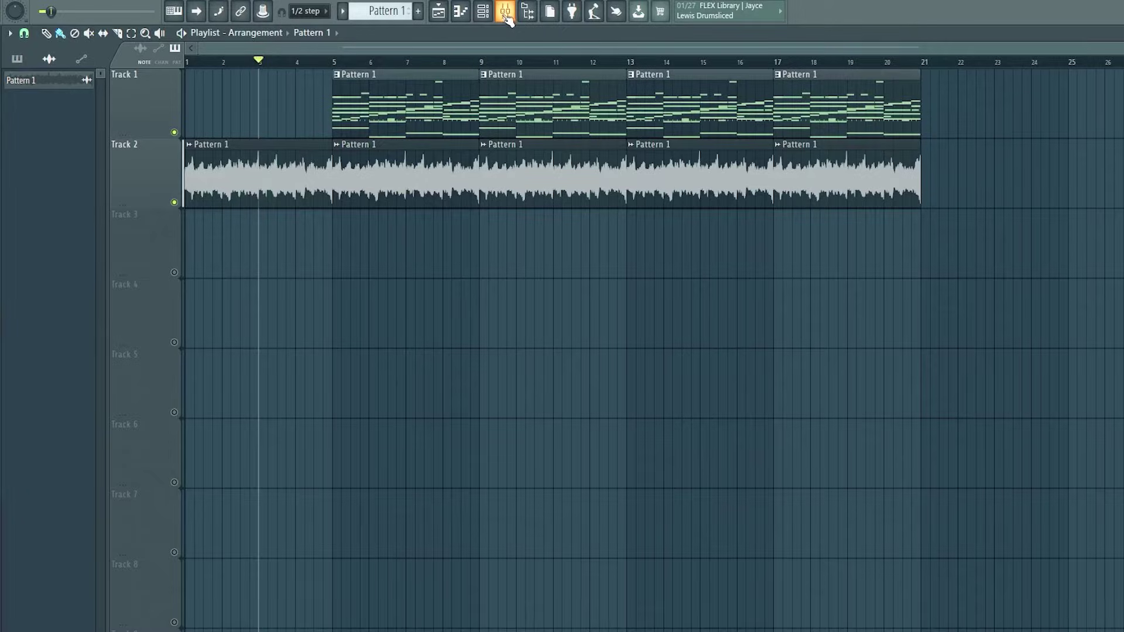
Check the recording options, then record the vocal take starting at bar 3.
click(505, 14)
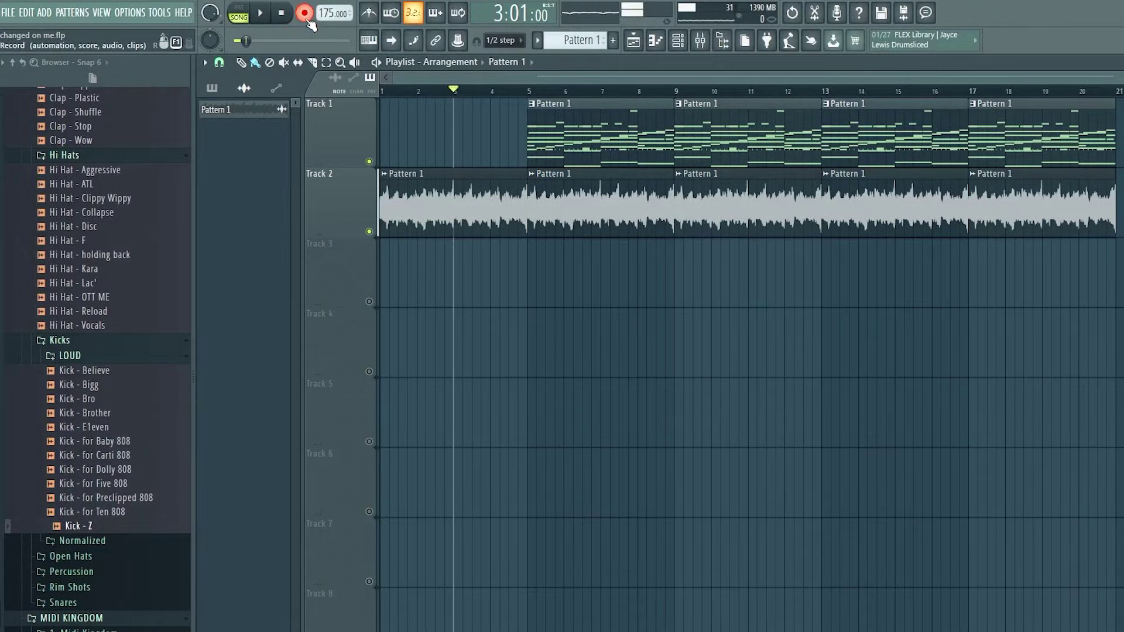
right_click(307, 19)
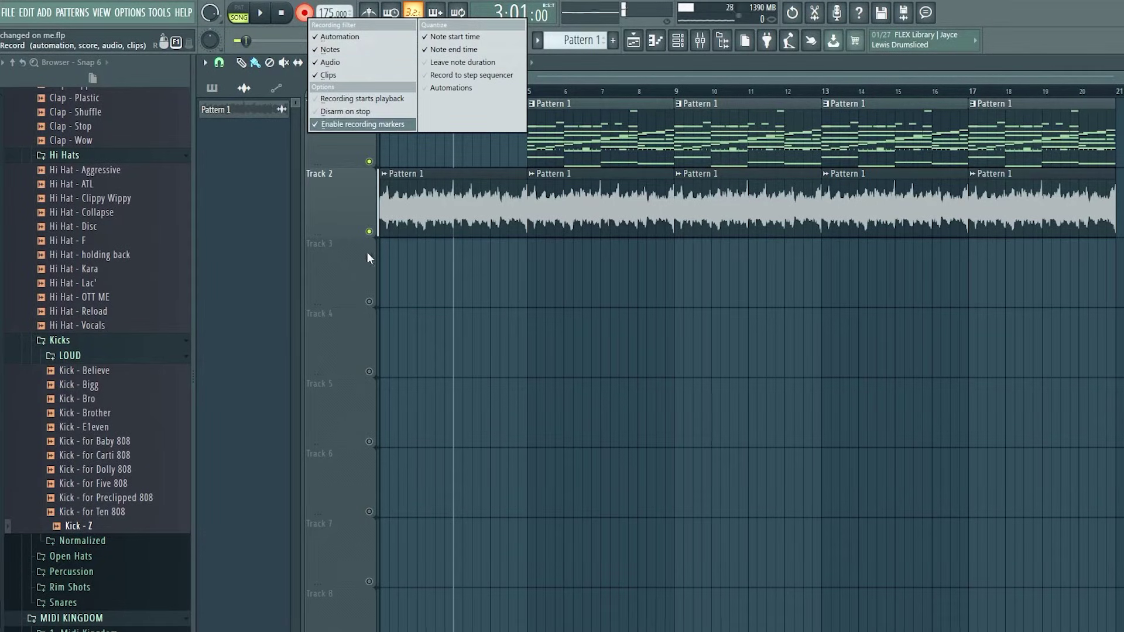
click(442, 272)
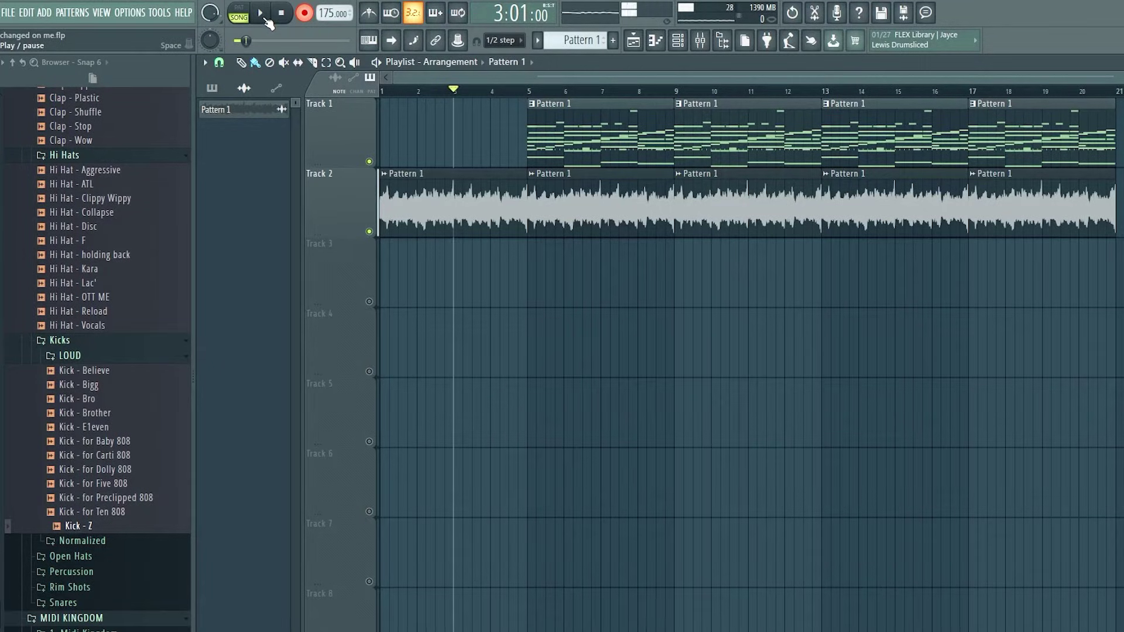
click(263, 16)
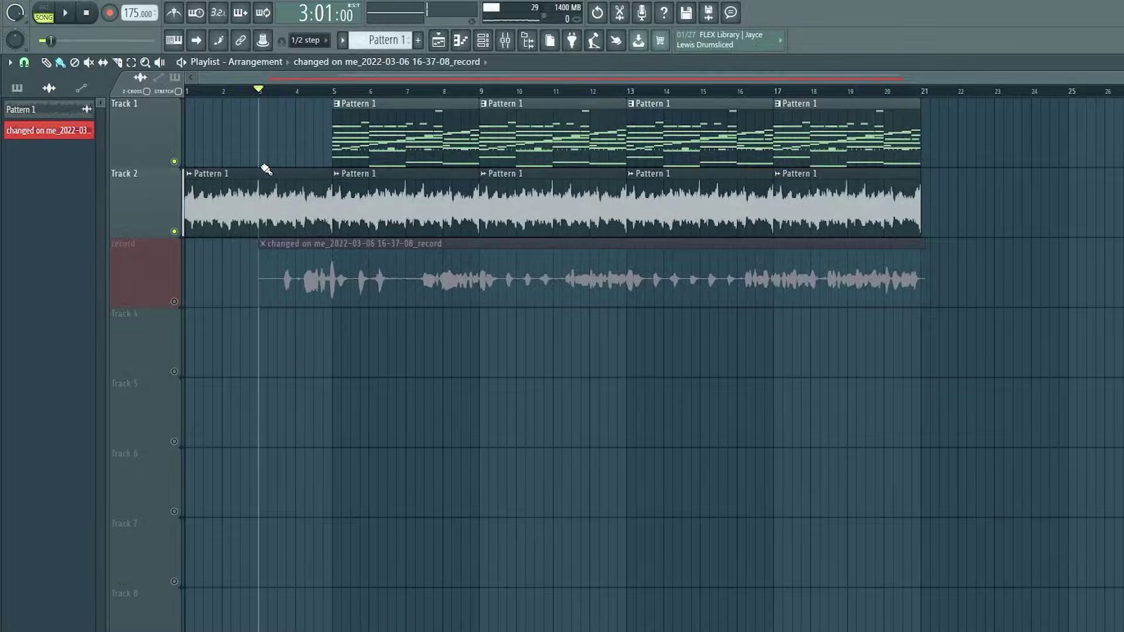
Unmute the record track, set its mixer insert's audio input to (none), and resume playback.
click(175, 301)
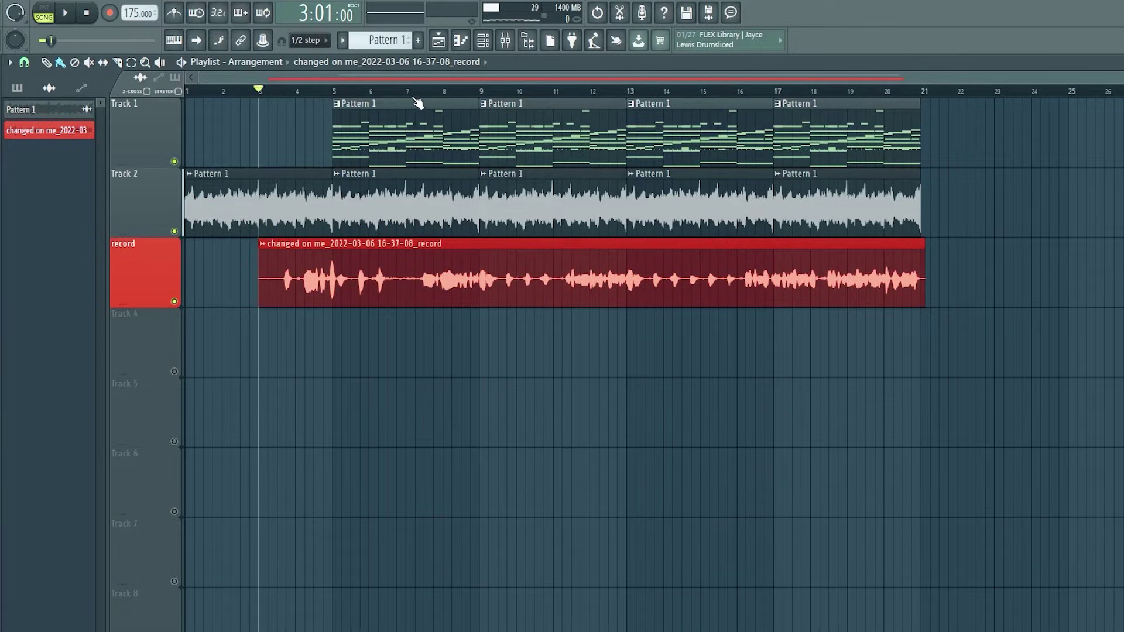
key(space)
click(506, 42)
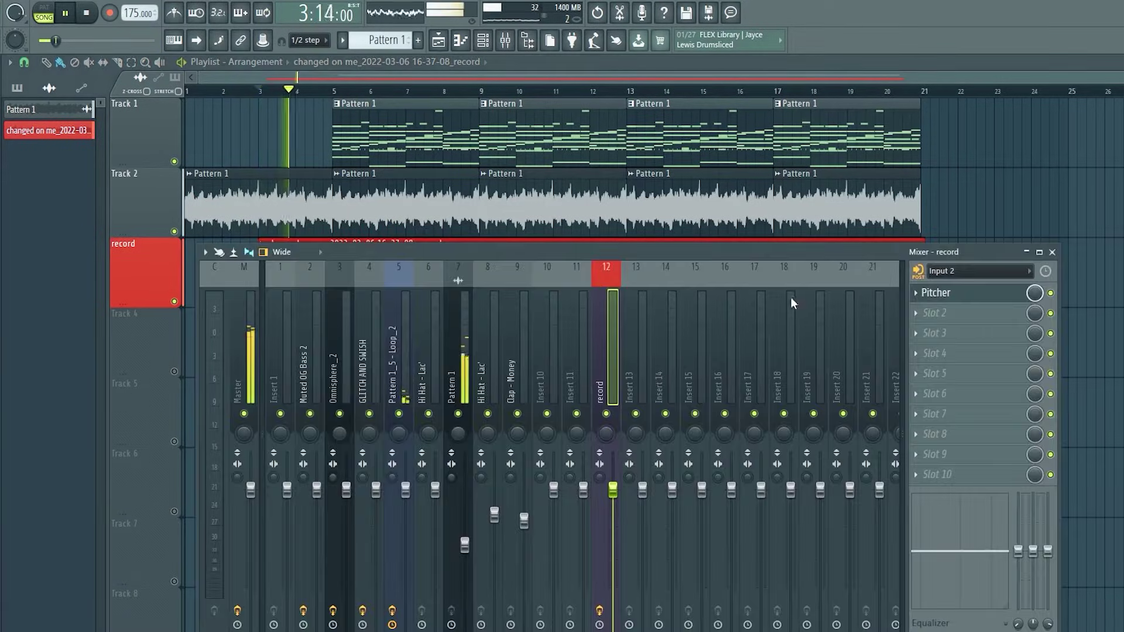
click(972, 272)
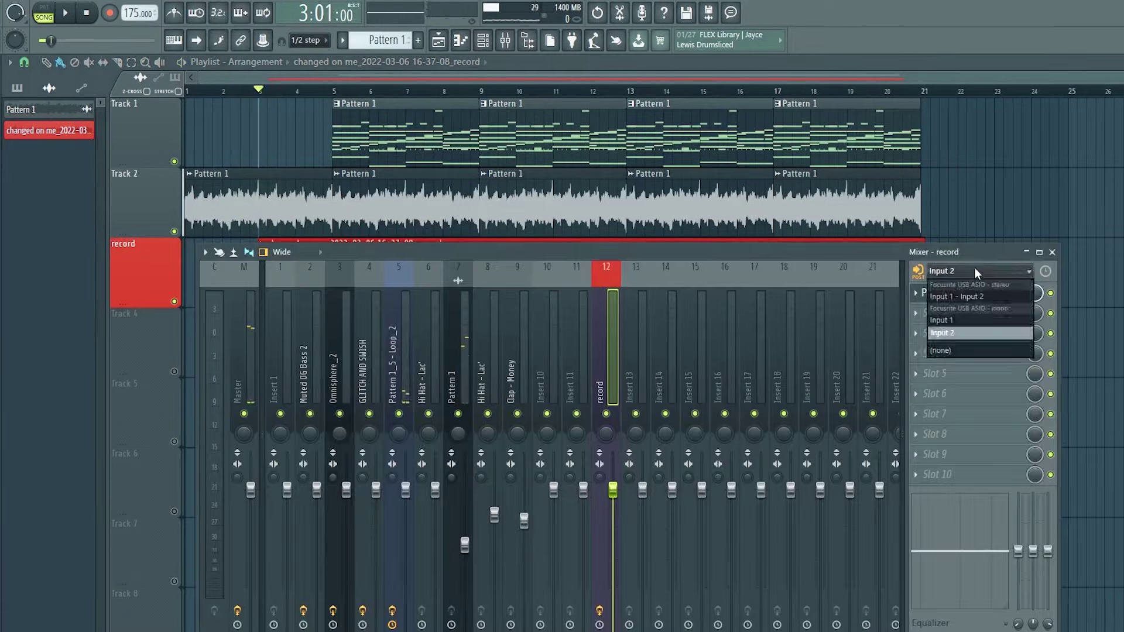
click(969, 351)
key(F9)
key(space)
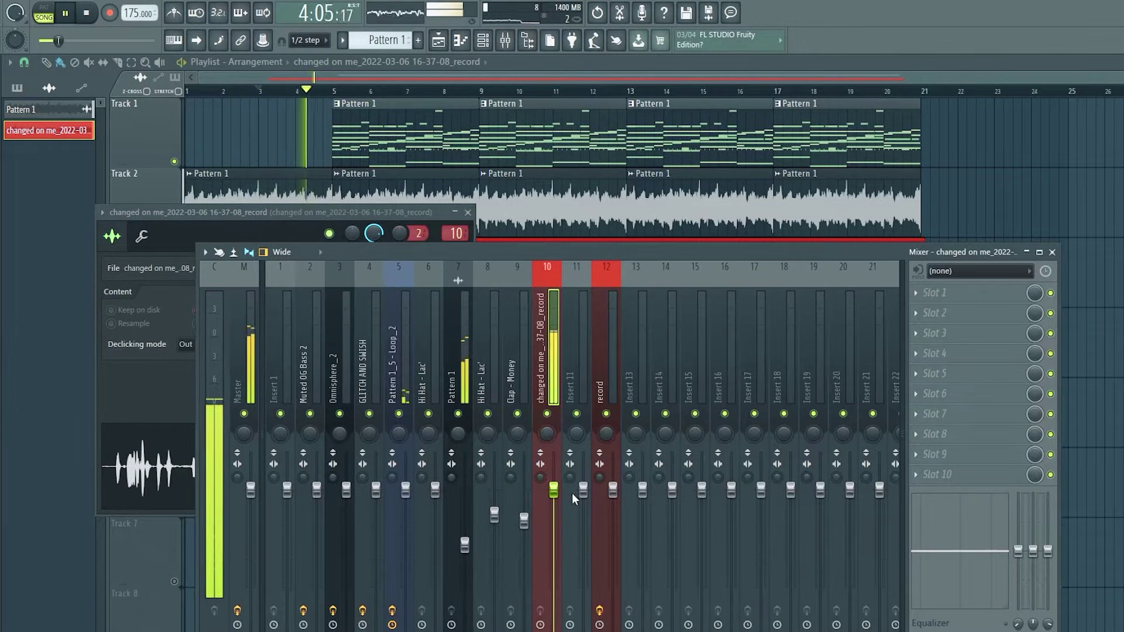
Stop playback and Alt+scroll the vocal's mixer track from insert 10 to insert 8.
key(space)
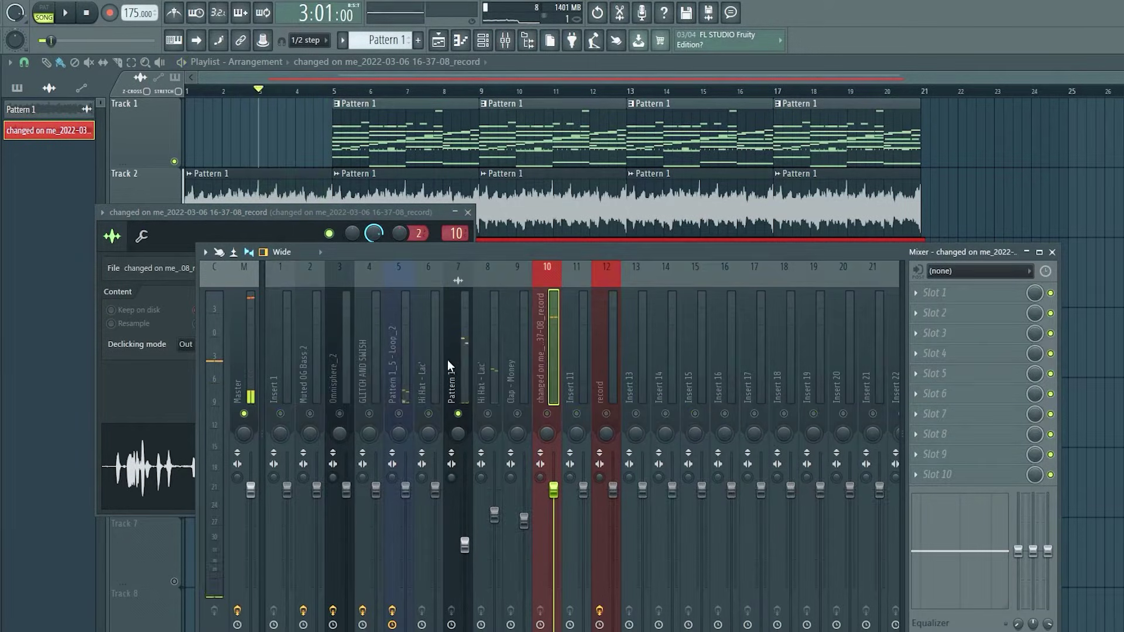
scroll(541, 412, up, 2)
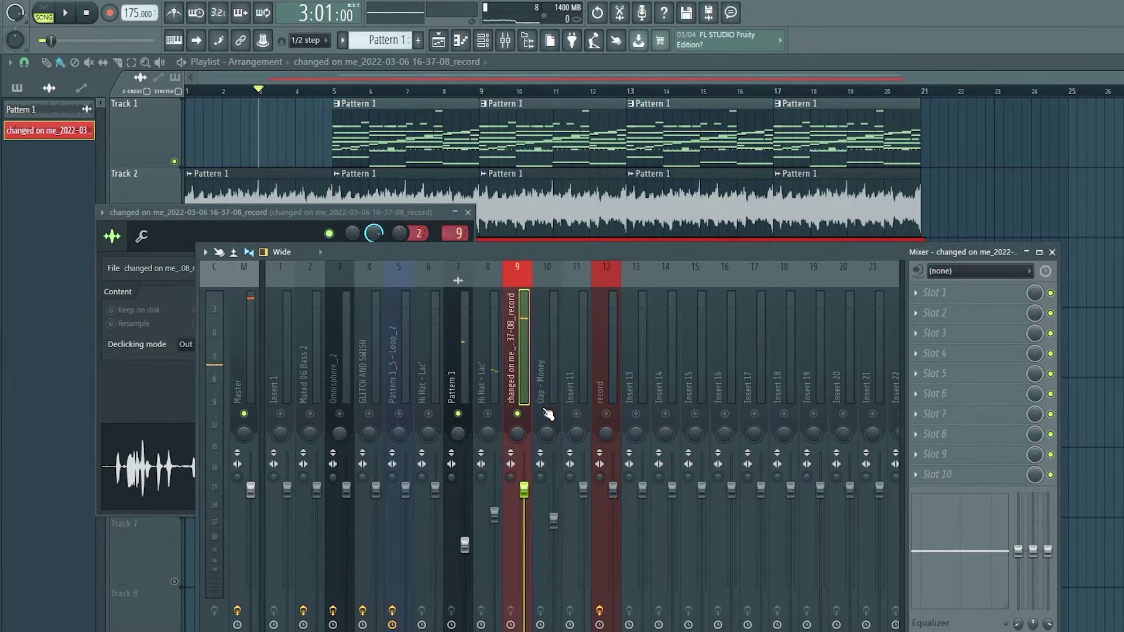
scroll(547, 410, down, 2)
scroll(516, 413, up, 2)
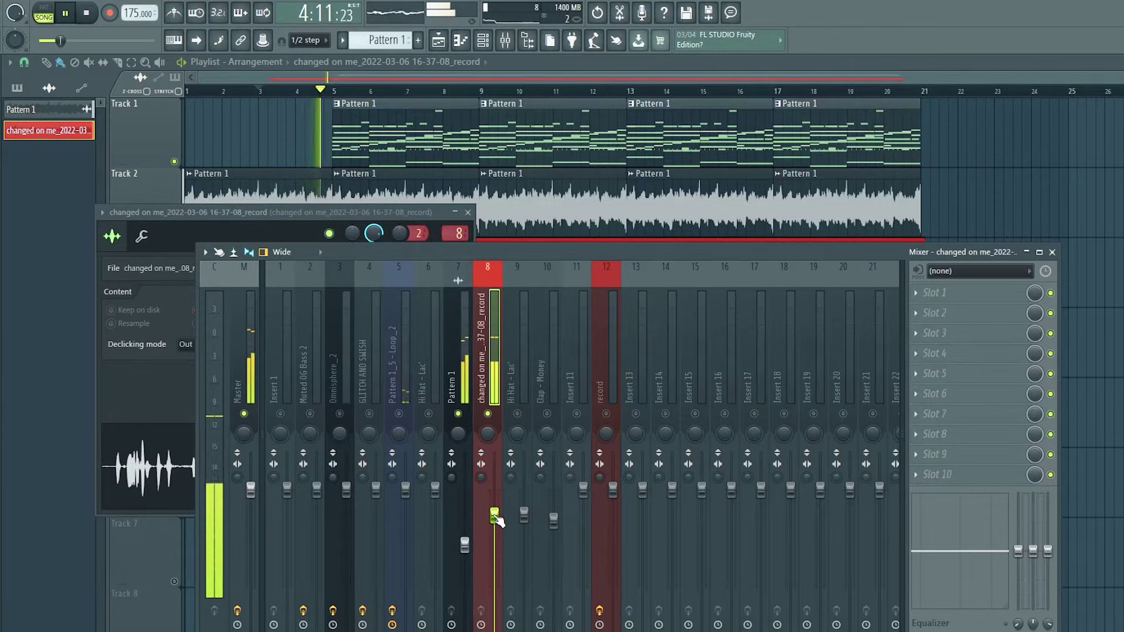
click(438, 40)
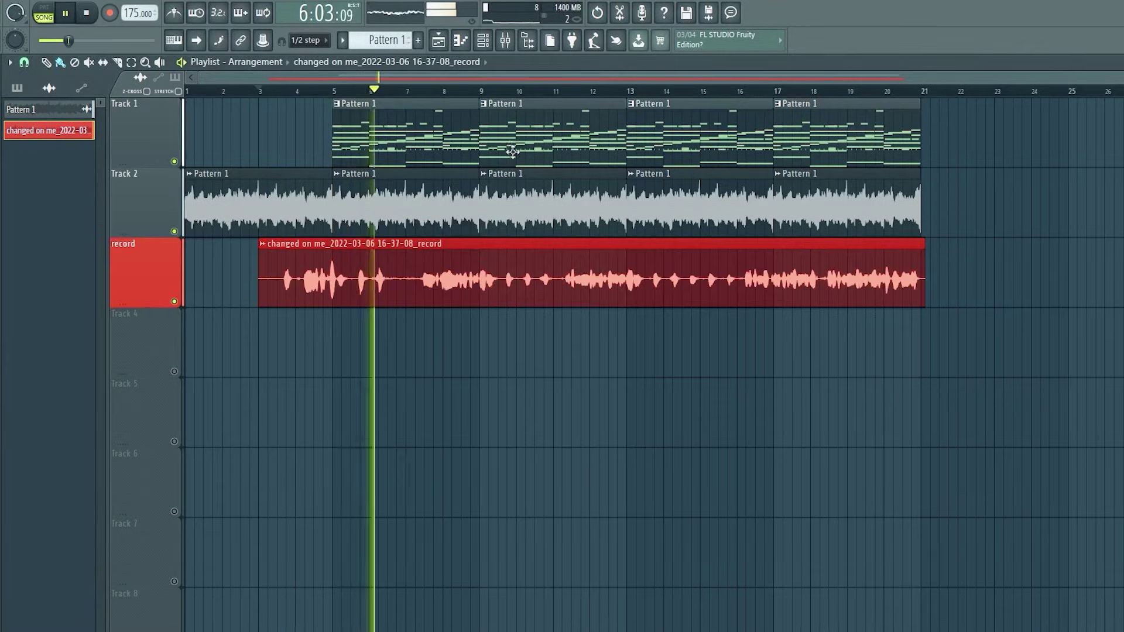
click(504, 40)
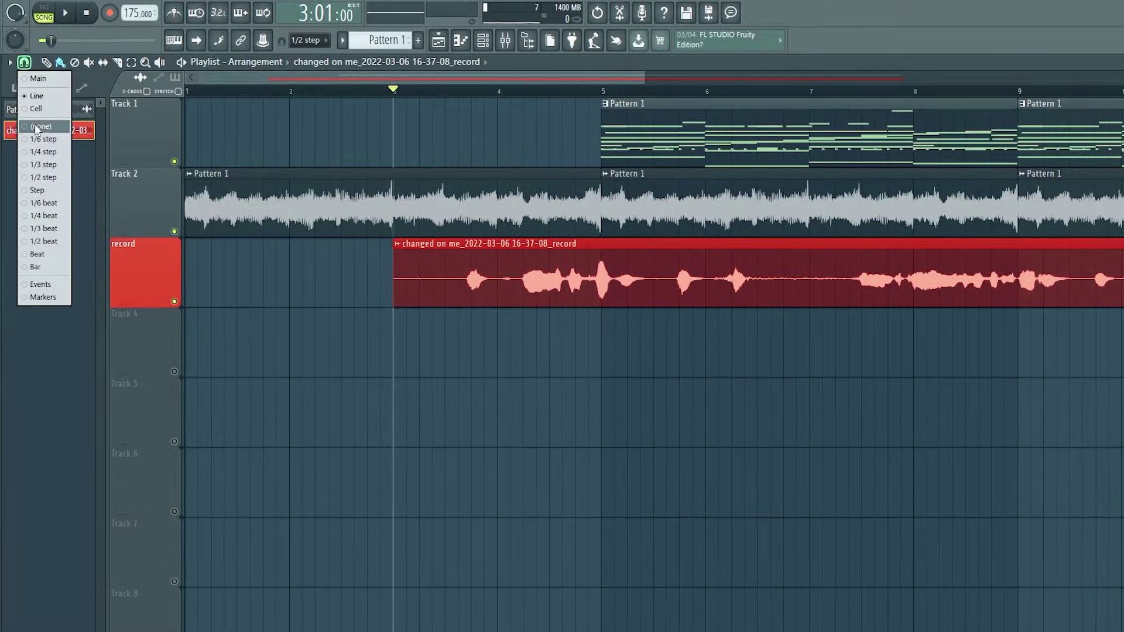
Turn playlist snapping off and trim the silent start off the vocal clip.
click(29, 132)
click(24, 62)
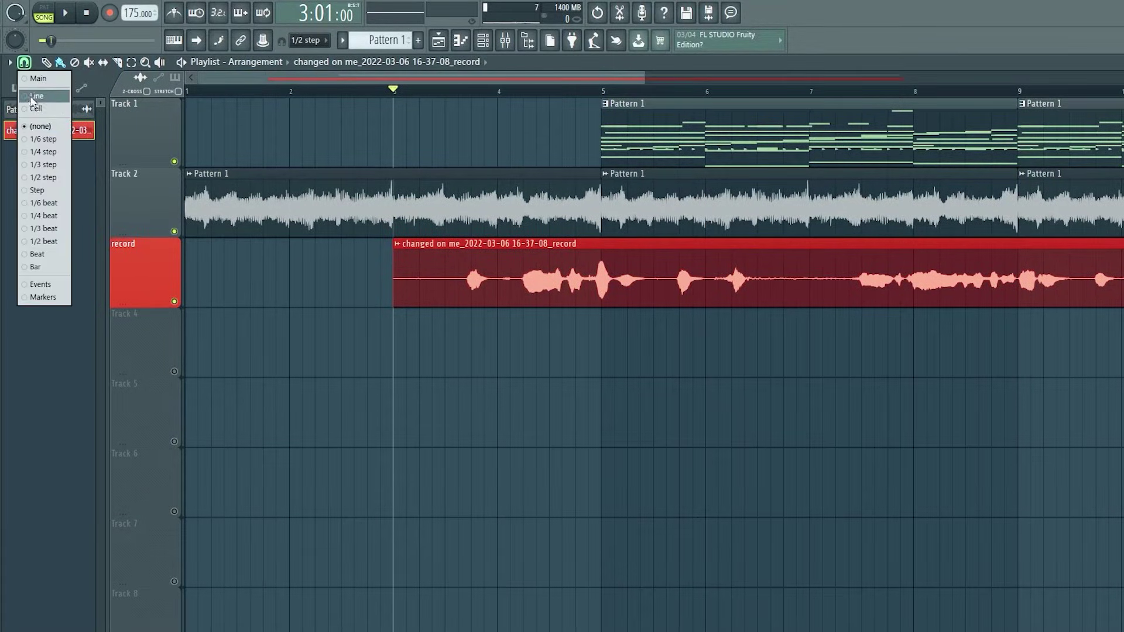
click(38, 134)
drag(393, 270, 462, 269)
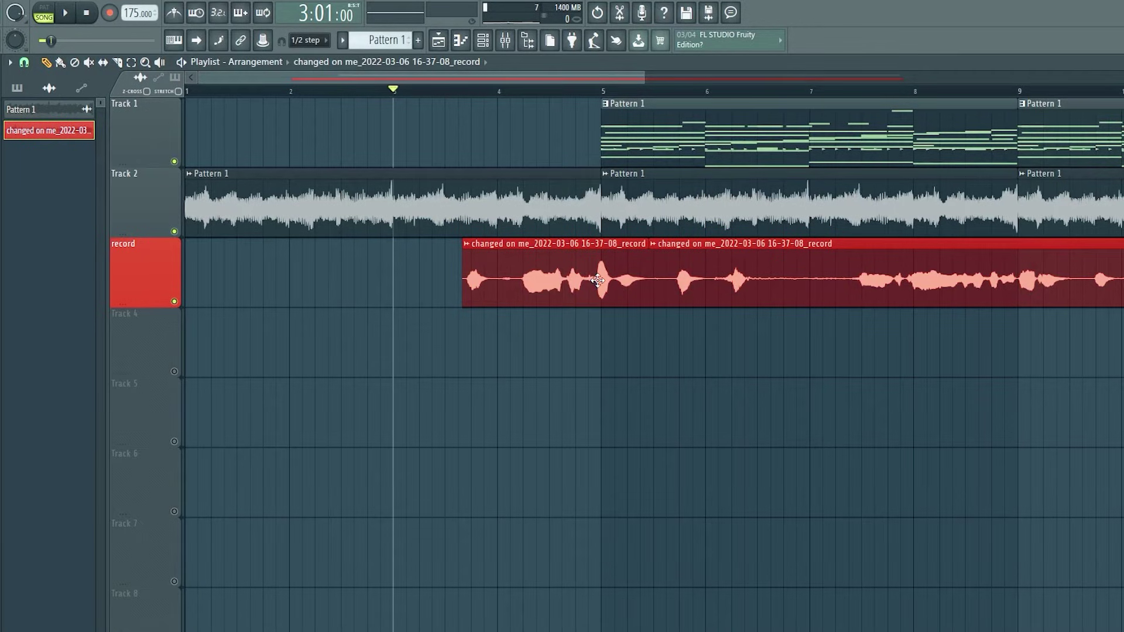
Set the vocal clip's declicking mode to Generic (bleeding).
double_click(590, 279)
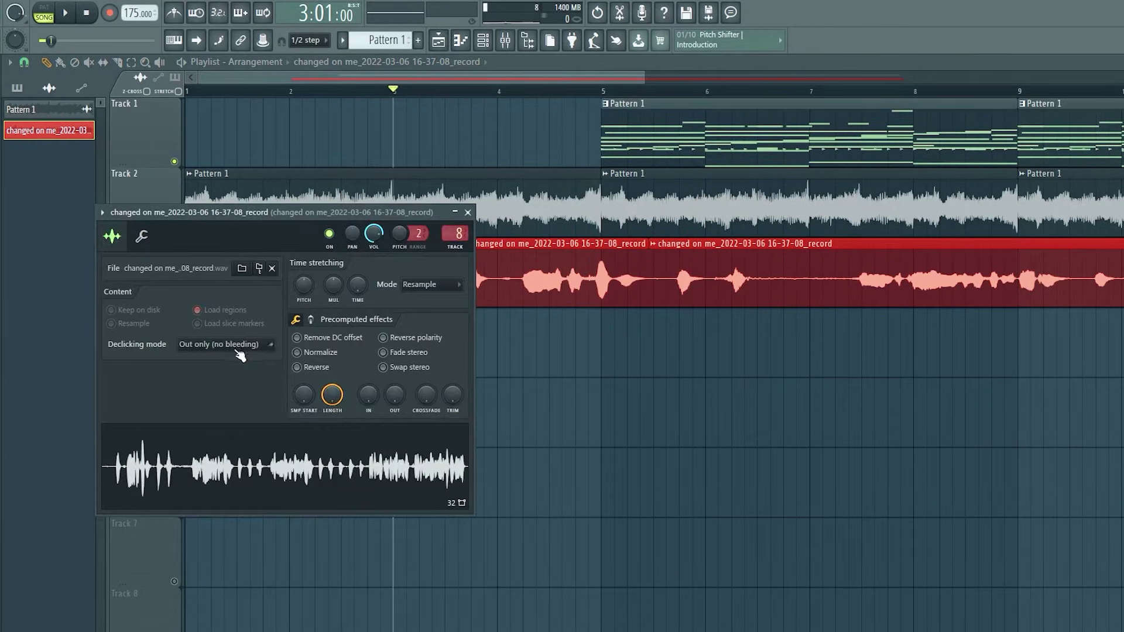
click(211, 345)
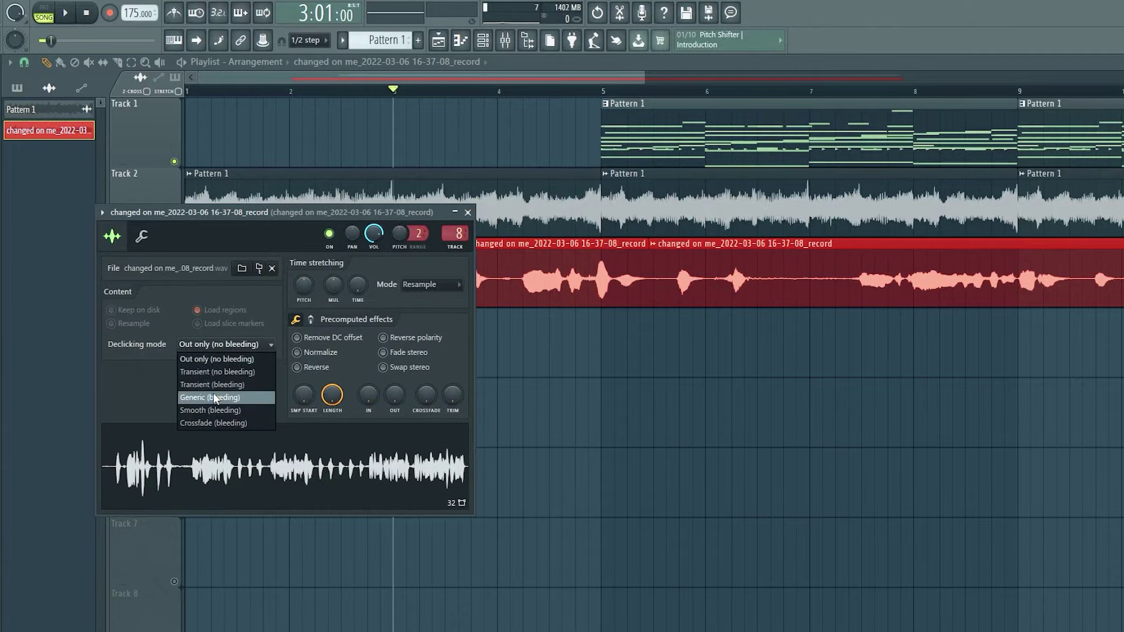
click(215, 398)
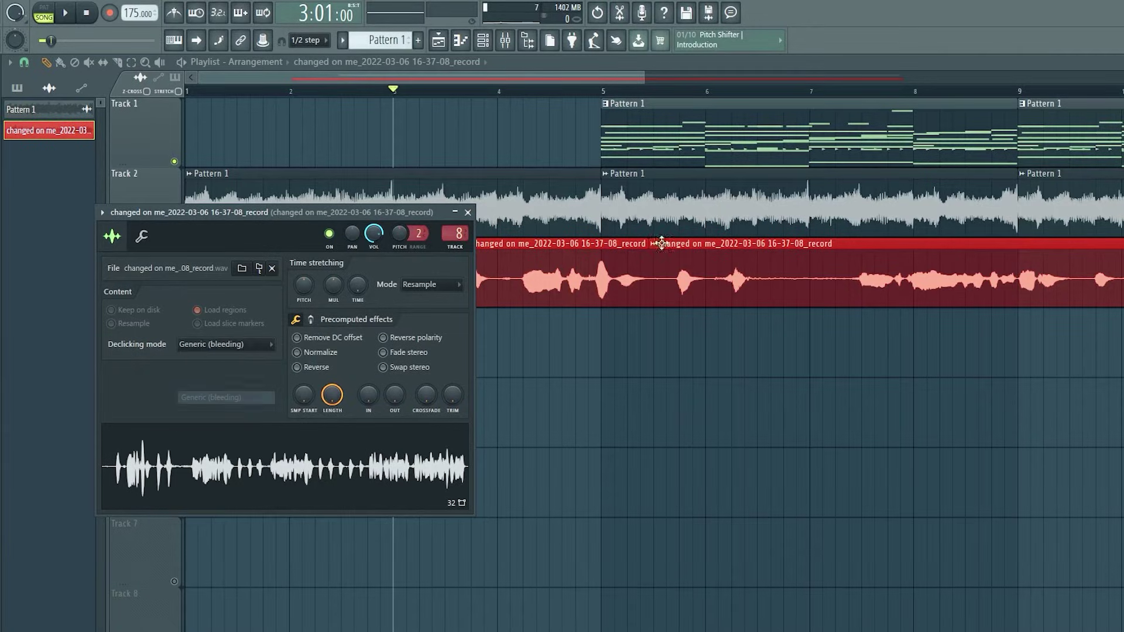
Place the playhead inside bar 3 and trim the vocal clip's start slightly later.
click(476, 92)
scroll(455, 117, up, 3)
drag(397, 278, 419, 285)
Shorten the first vocal clip's end and shift it toward the second clip.
scroll(388, 104, down, 3)
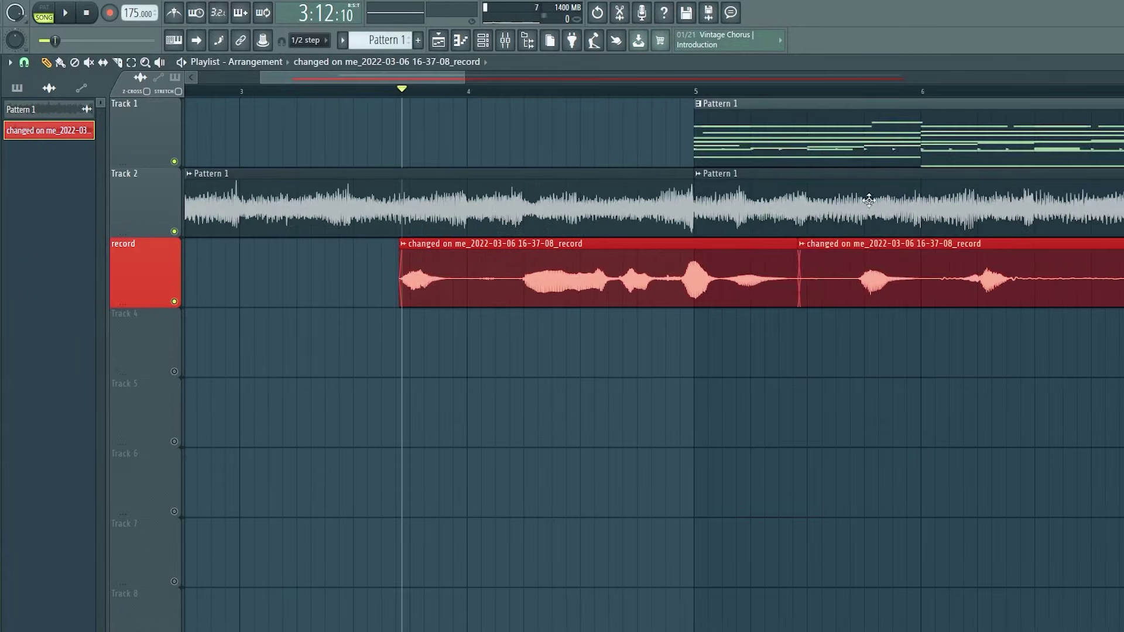
scroll(832, 100, up, 3)
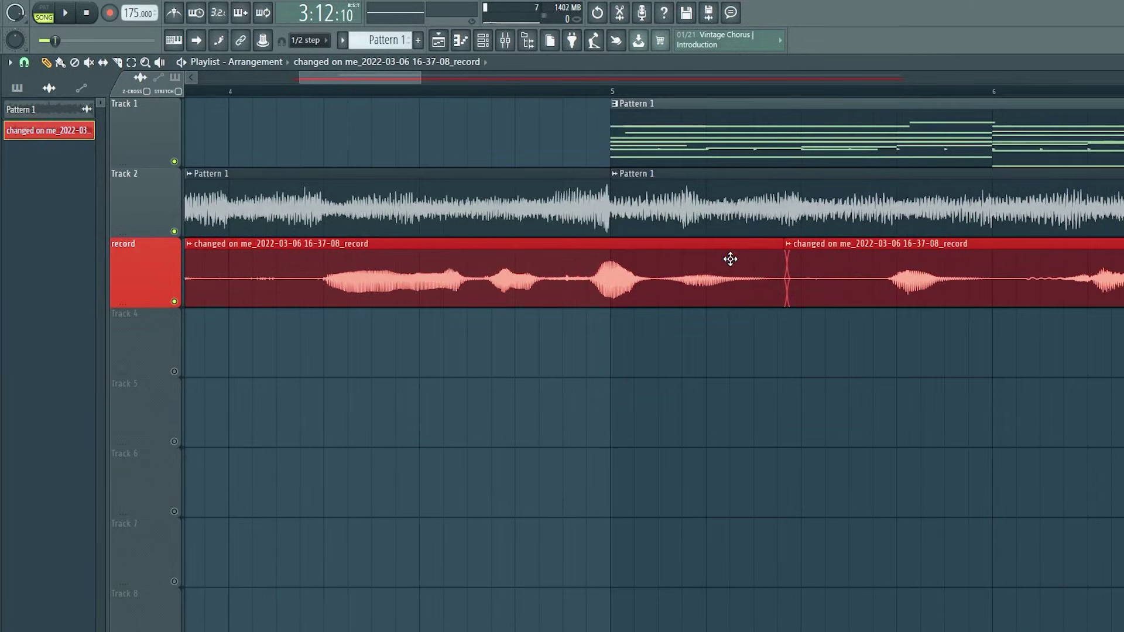
key(alt)
drag(771, 266, 756, 266)
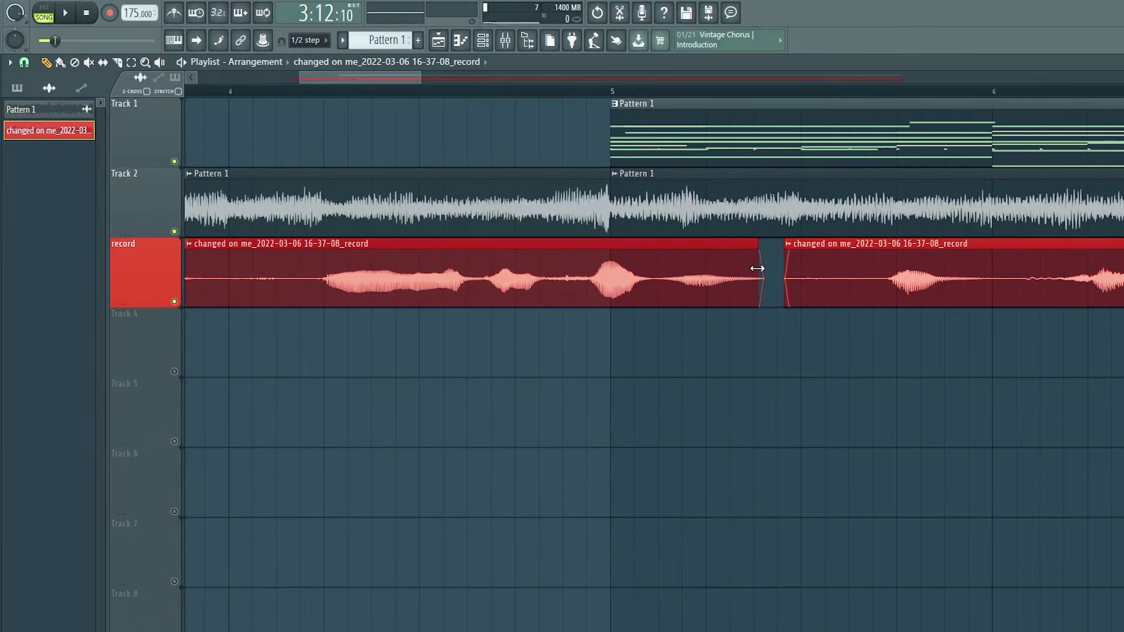
scroll(544, 100, up, 2)
mouse_move(565, 267)
mouse_down()
mouse_move(610, 261)
mouse_move(564, 278)
mouse_up()
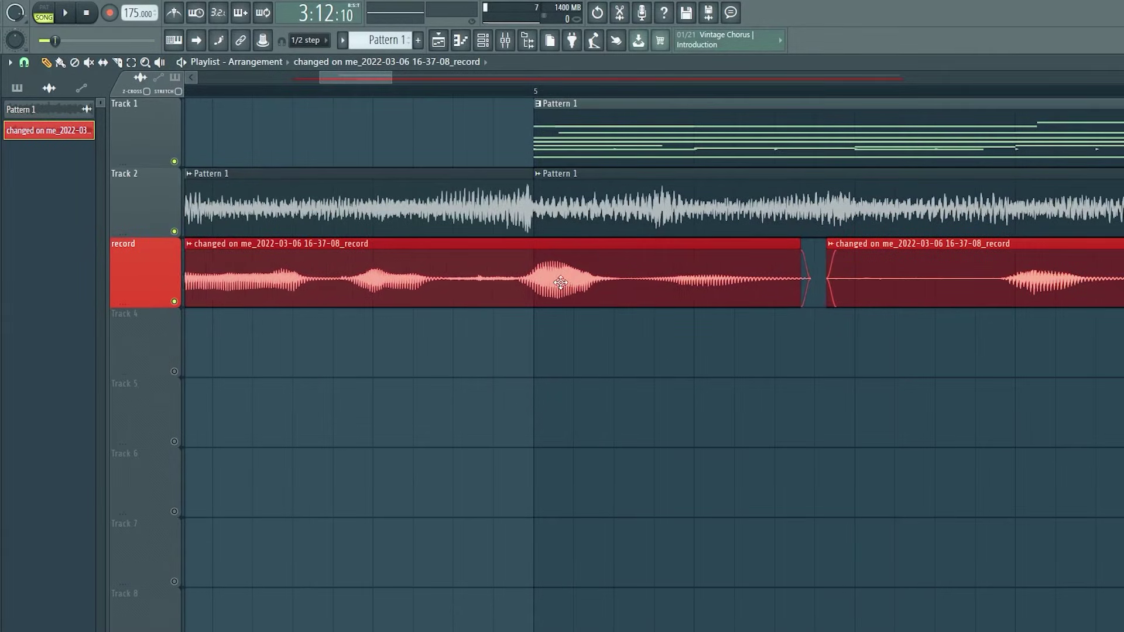
Fine-tune the first vocal clip's position against the beat while listening to playback.
key(space)
scroll(482, 94, down, 2)
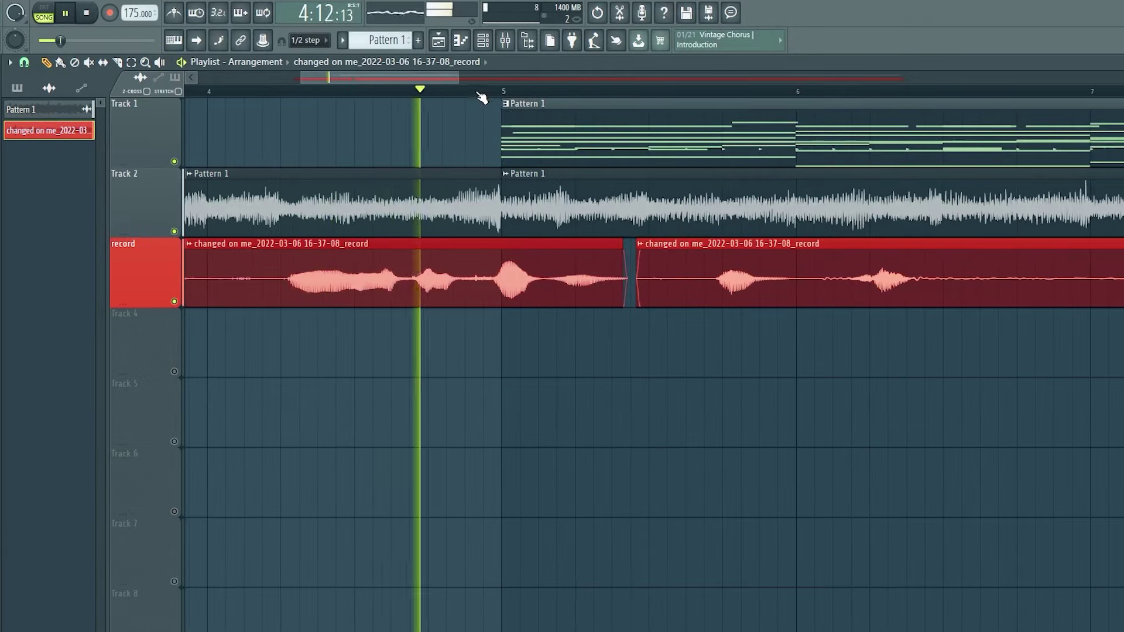
scroll(483, 95, down, 2)
key(space)
key(space)
drag(417, 262, 432, 262)
key(space)
key(space)
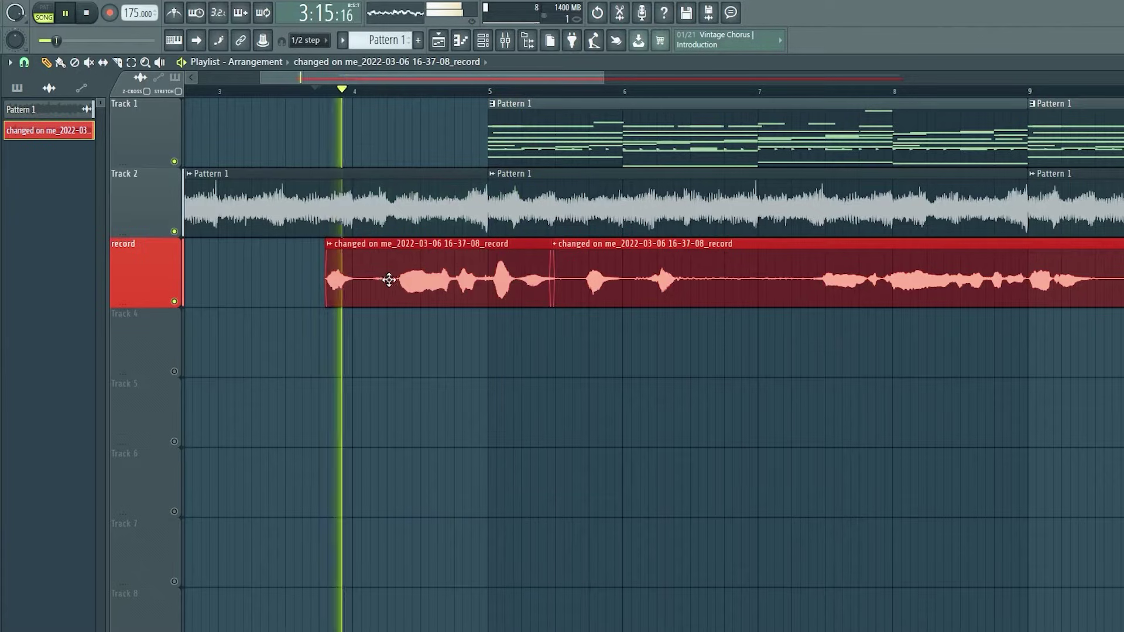
drag(397, 281, 393, 280)
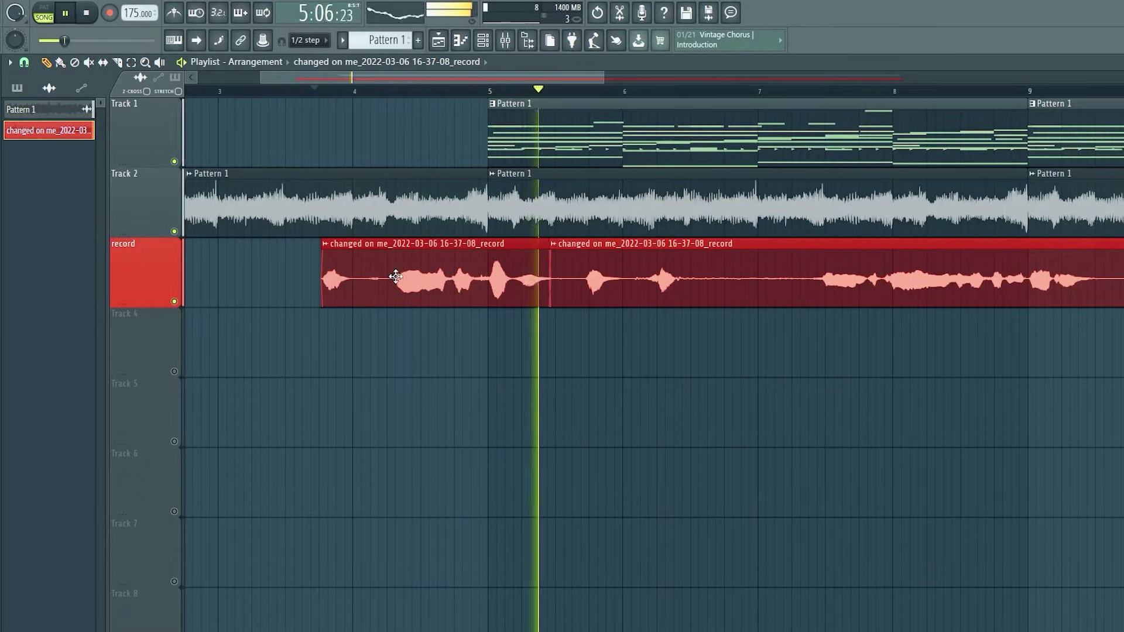
key(space)
Slice the vocal clip at two points and delete the short piece between them.
shift+click(351, 275)
shift+click(394, 275)
click(370, 261)
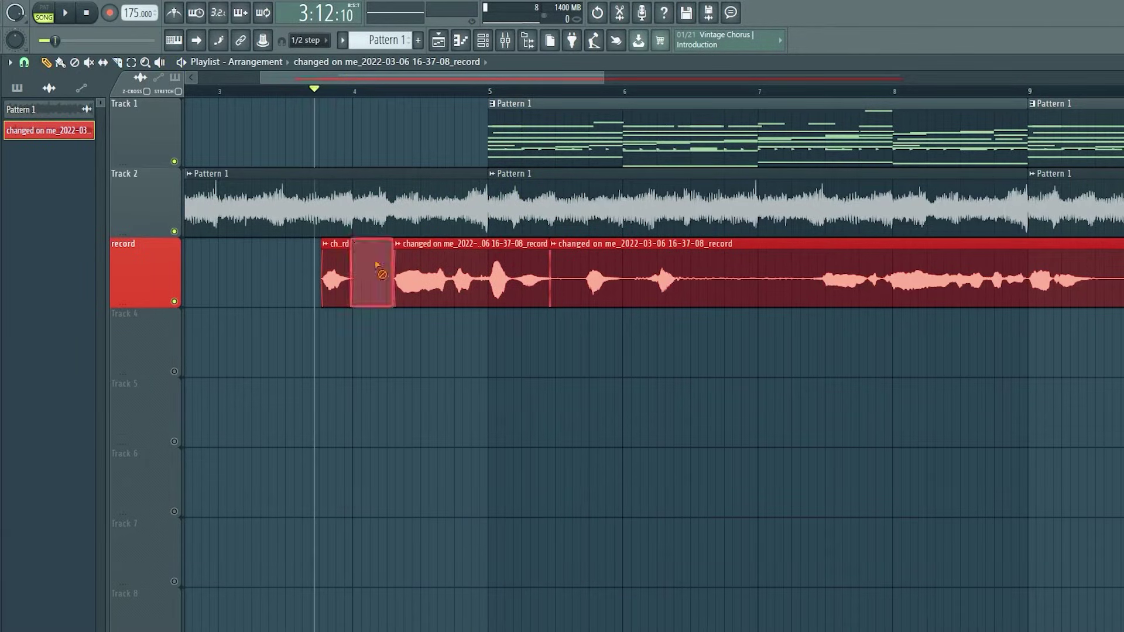
key(Delete)
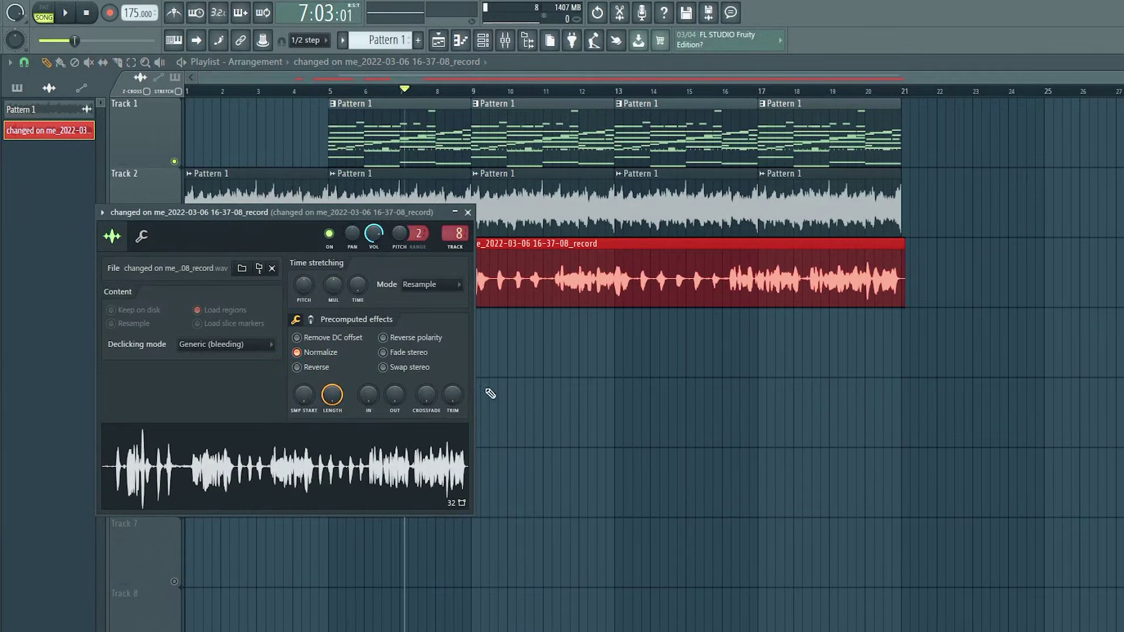
Turn on the vocal sample's reverse polarity and load Fruity Parametric EQ 2 into Slot 1.
click(383, 338)
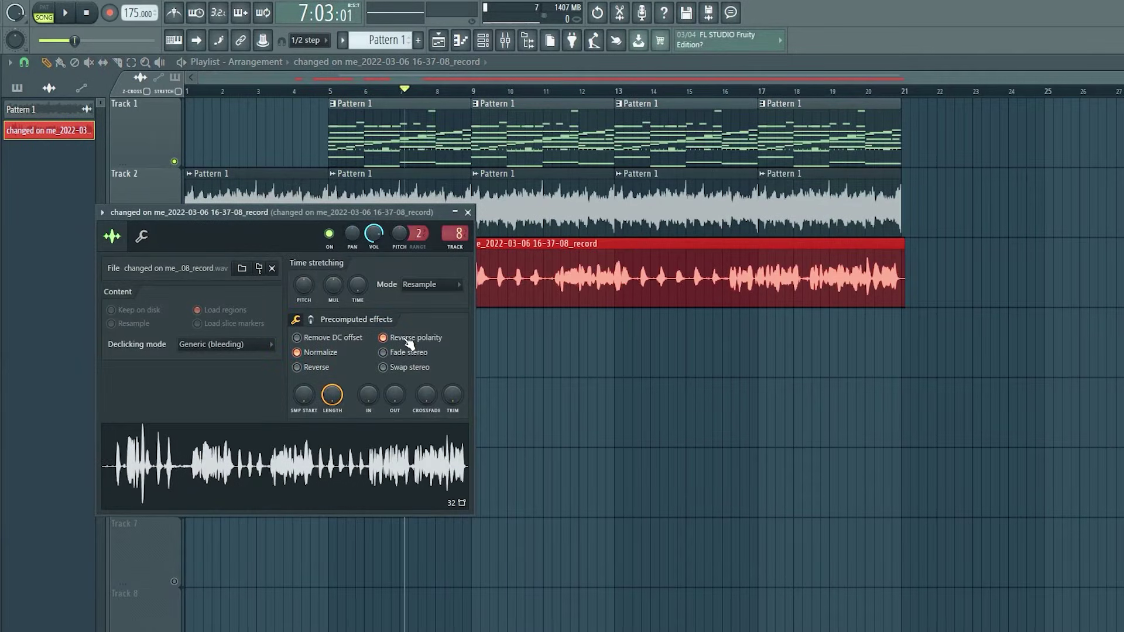
click(518, 41)
click(948, 292)
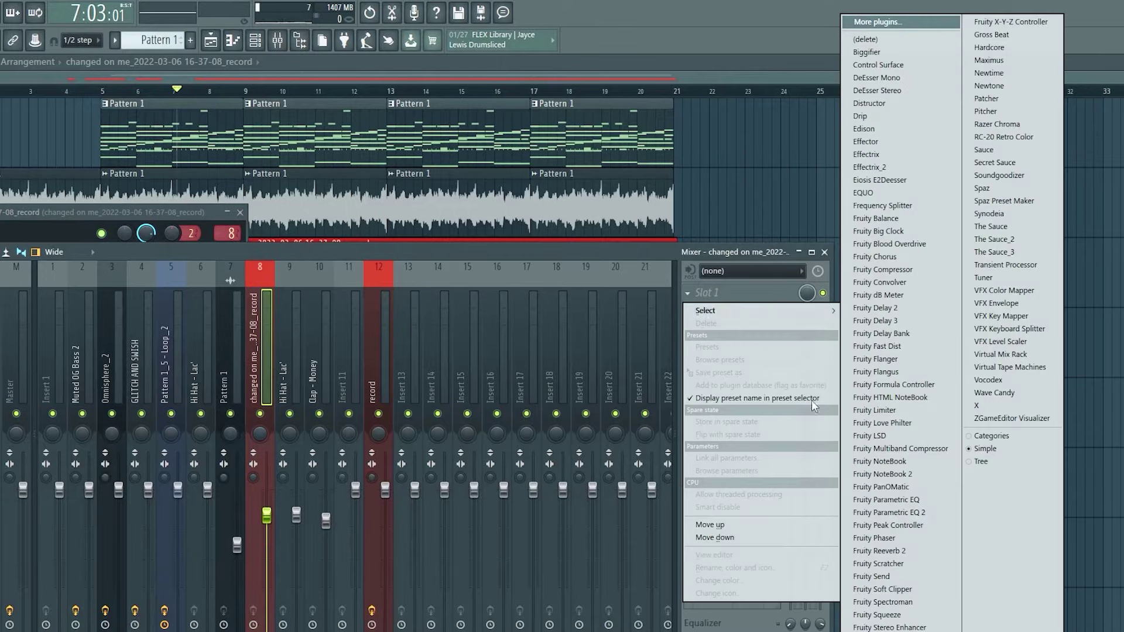
click(889, 512)
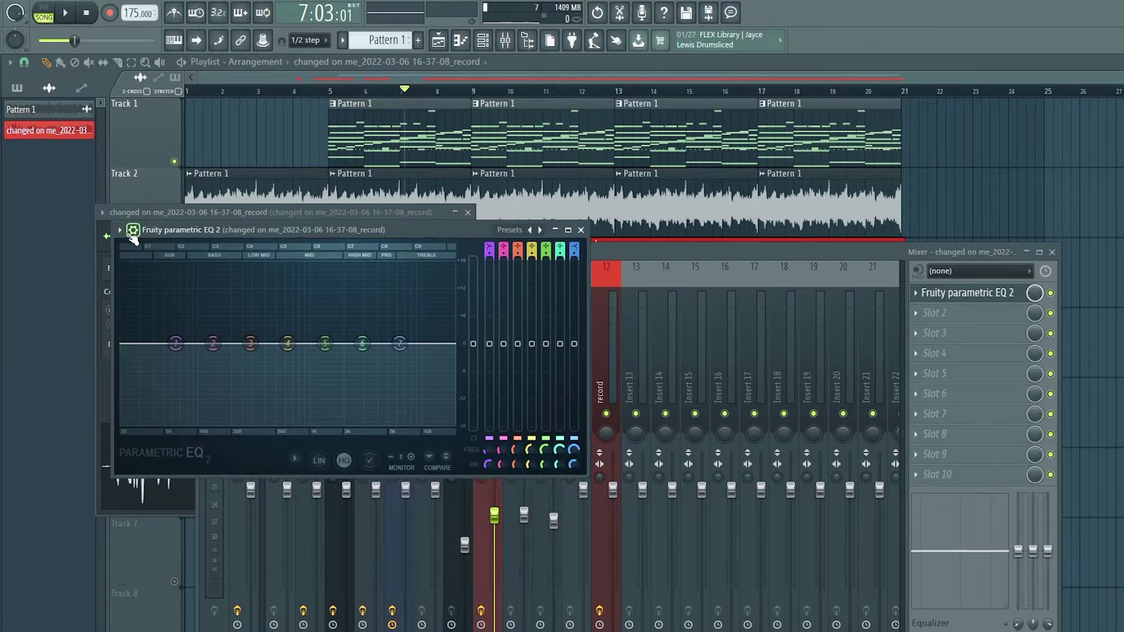
Apply the KB FML rapping 1 preset to the Fruity Parametric EQ 2.
click(133, 230)
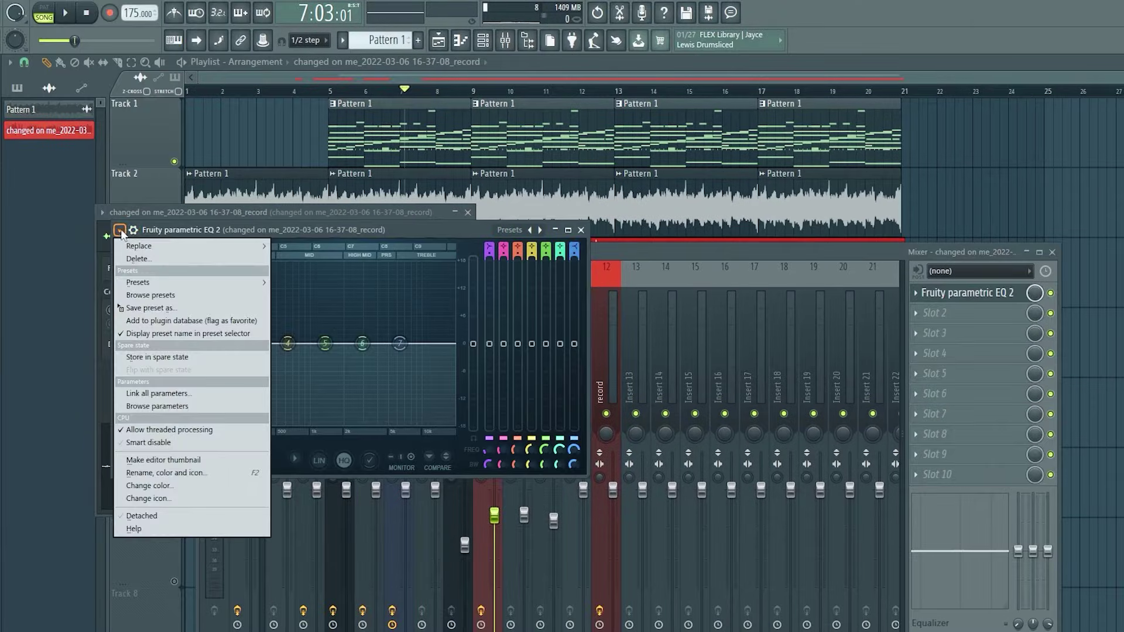
mouse_move(152, 285)
click(326, 329)
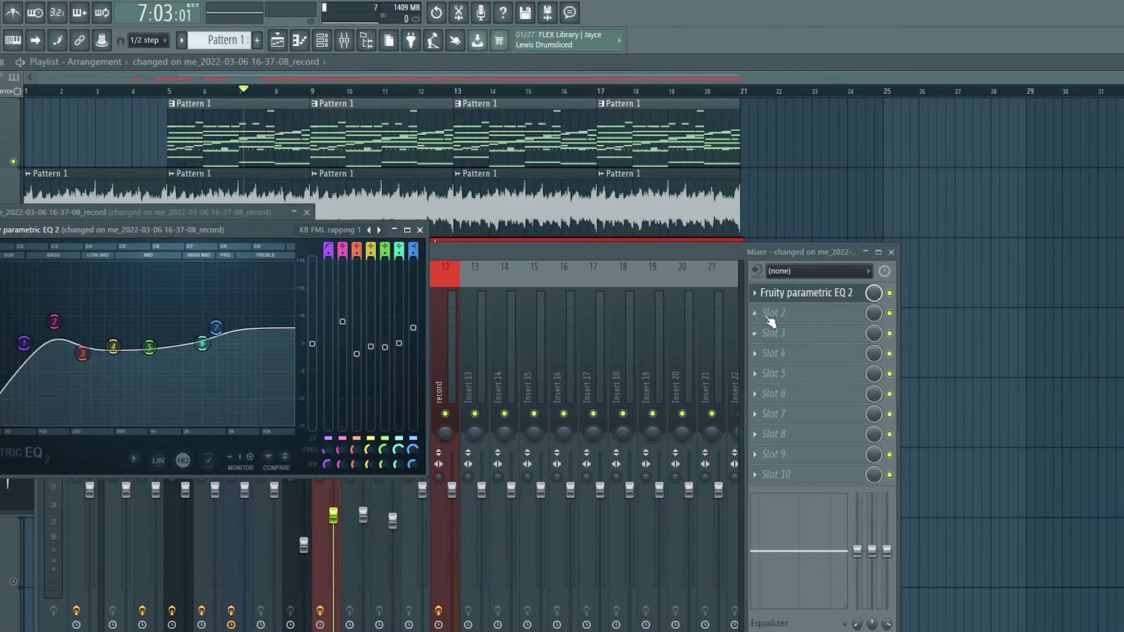
click(934, 313)
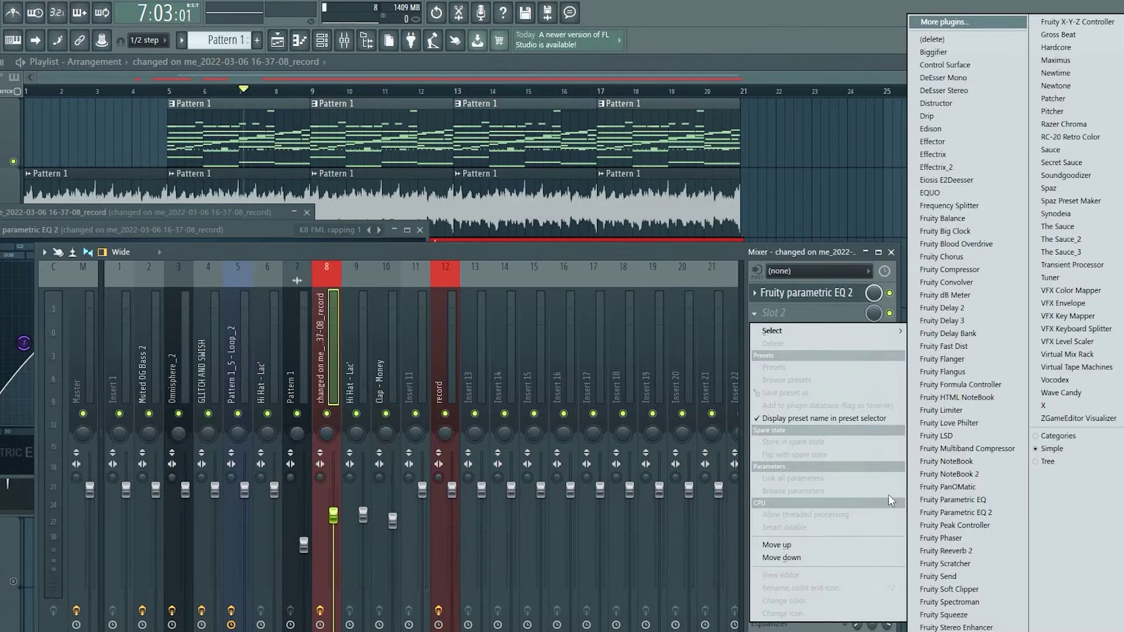
Load a second Fruity Parametric EQ 2 into Slot 2 and place both EQ windows side by side.
click(973, 512)
drag(210, 248, 747, 239)
drag(111, 227, 173, 205)
drag(714, 238, 636, 207)
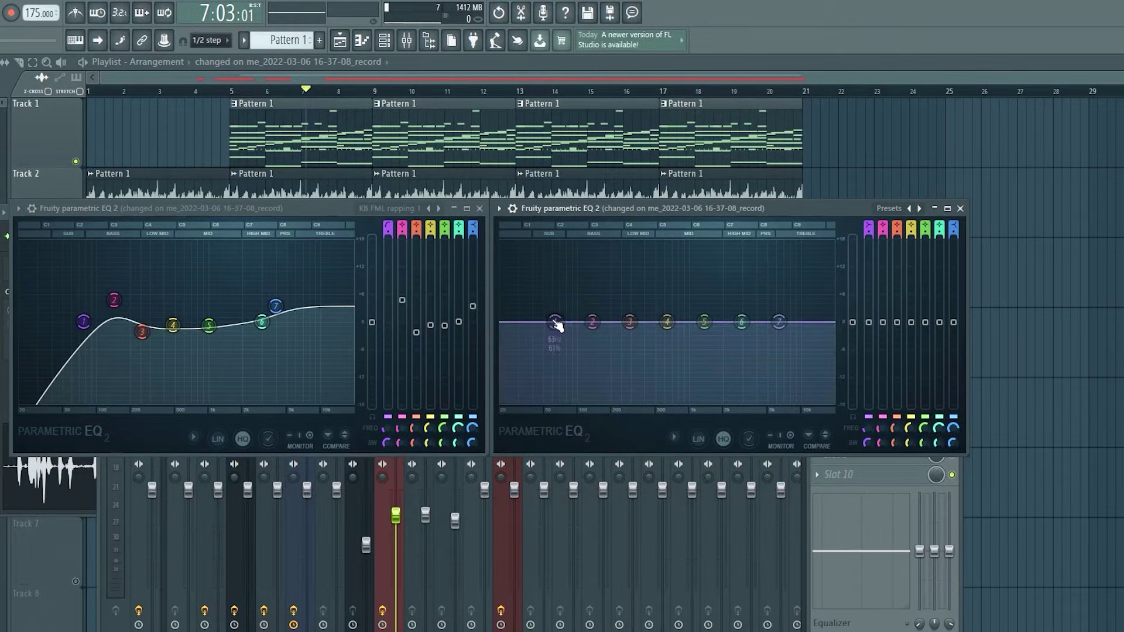
Make band 1 of the new EQ a low-cut filter and set its slope steepness.
right_click(554, 322)
mouse_move(571, 357)
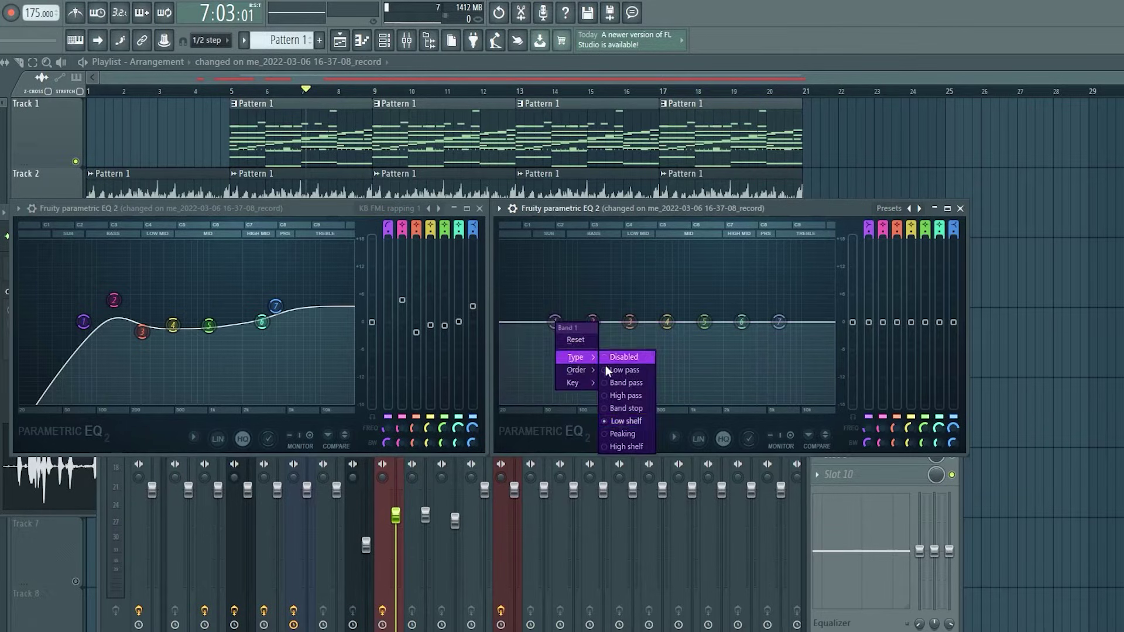
click(622, 355)
right_click(558, 328)
mouse_move(577, 371)
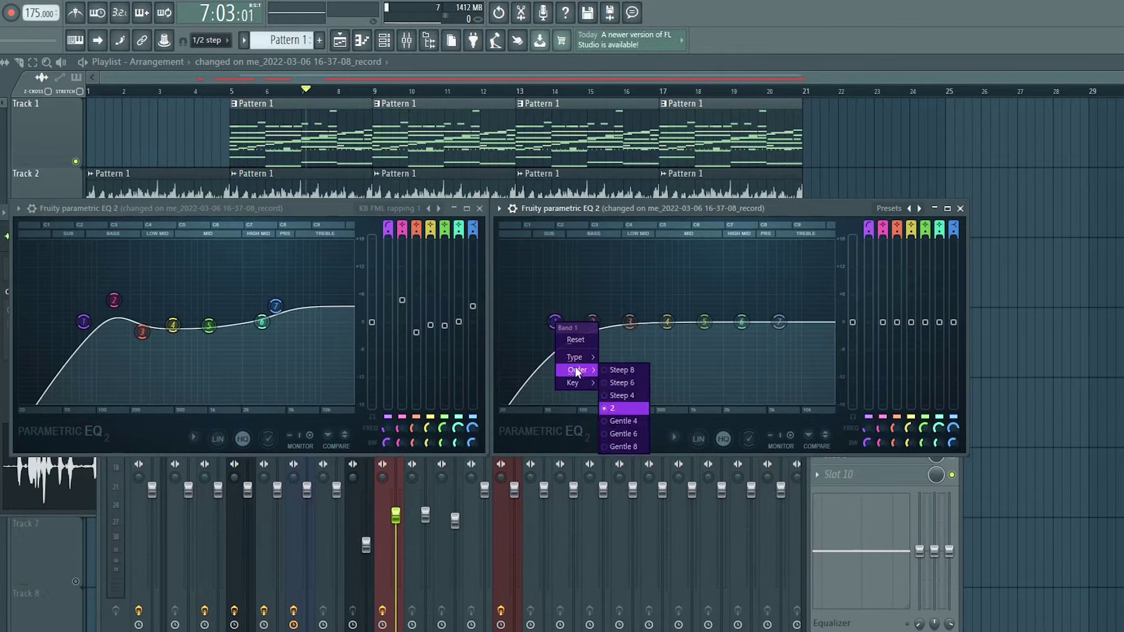
click(623, 382)
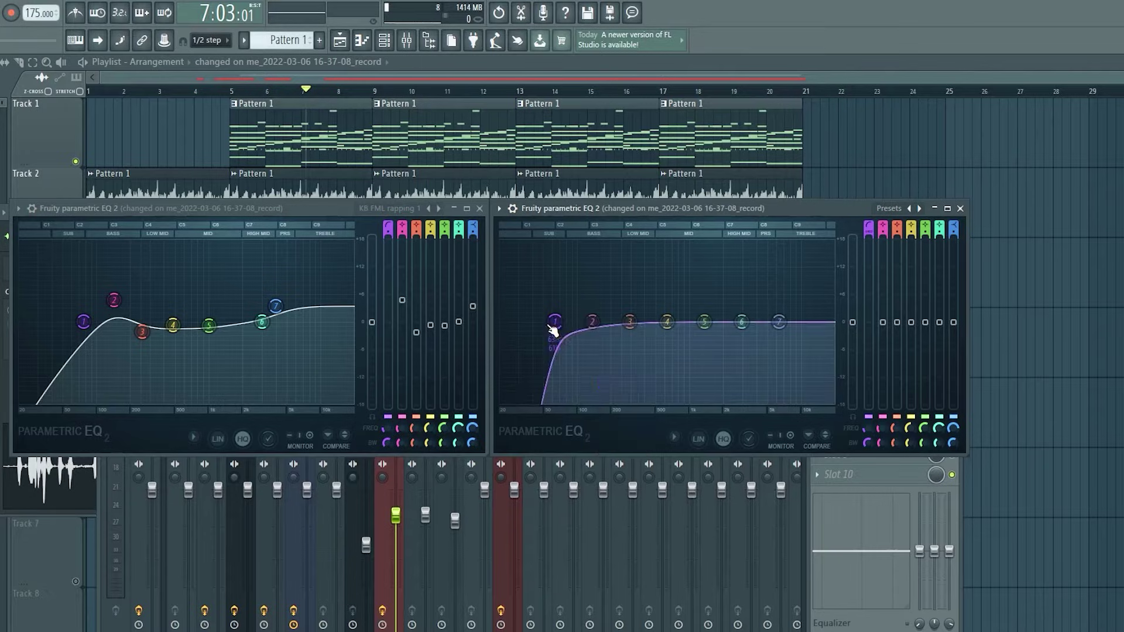
right_click(553, 323)
mouse_move(578, 370)
click(622, 370)
Put band 1's cutoff near 92Hz with a gentler slope and move band 4 to about 510Hz.
drag(555, 321, 600, 309)
right_click(558, 322)
mouse_move(579, 370)
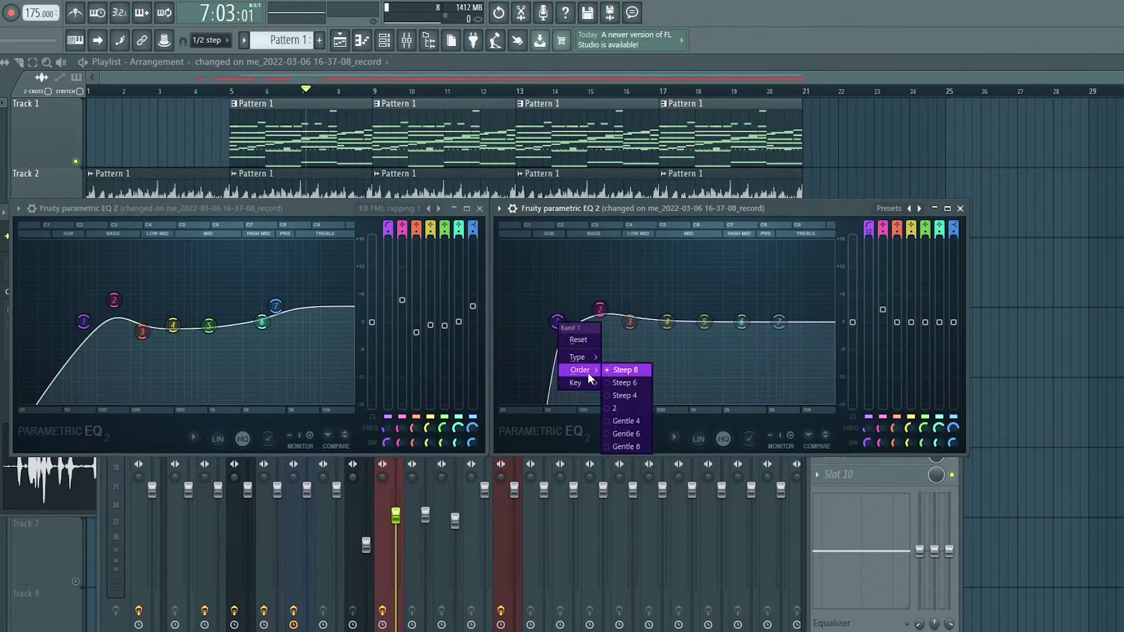
click(628, 395)
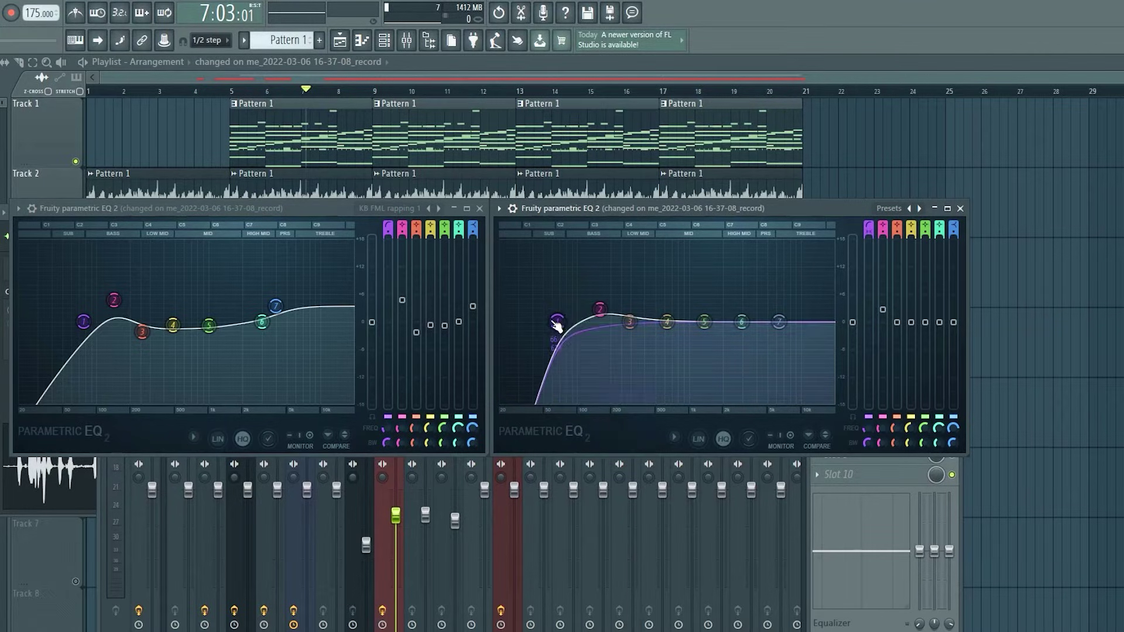
scroll(556, 324, up, 2)
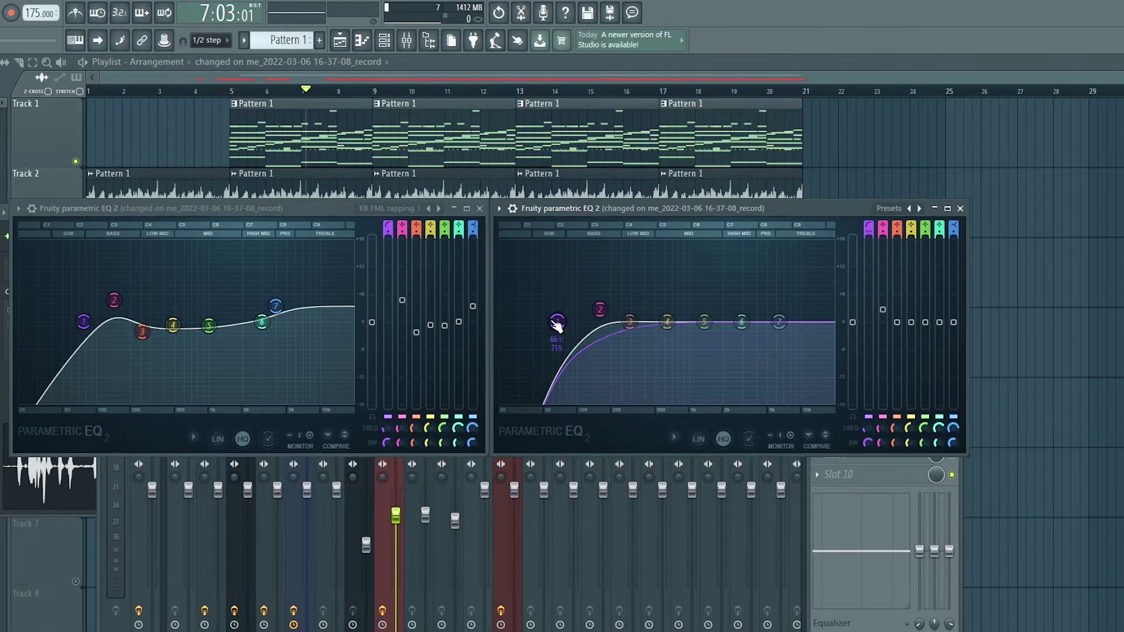
drag(557, 323, 549, 321)
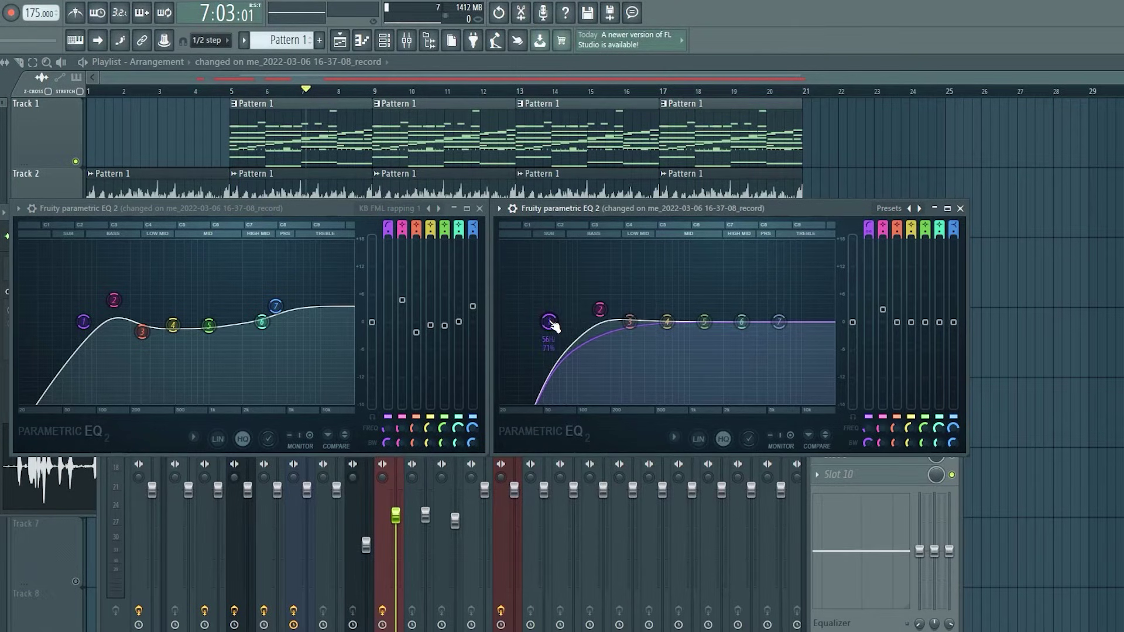
drag(670, 322, 597, 303)
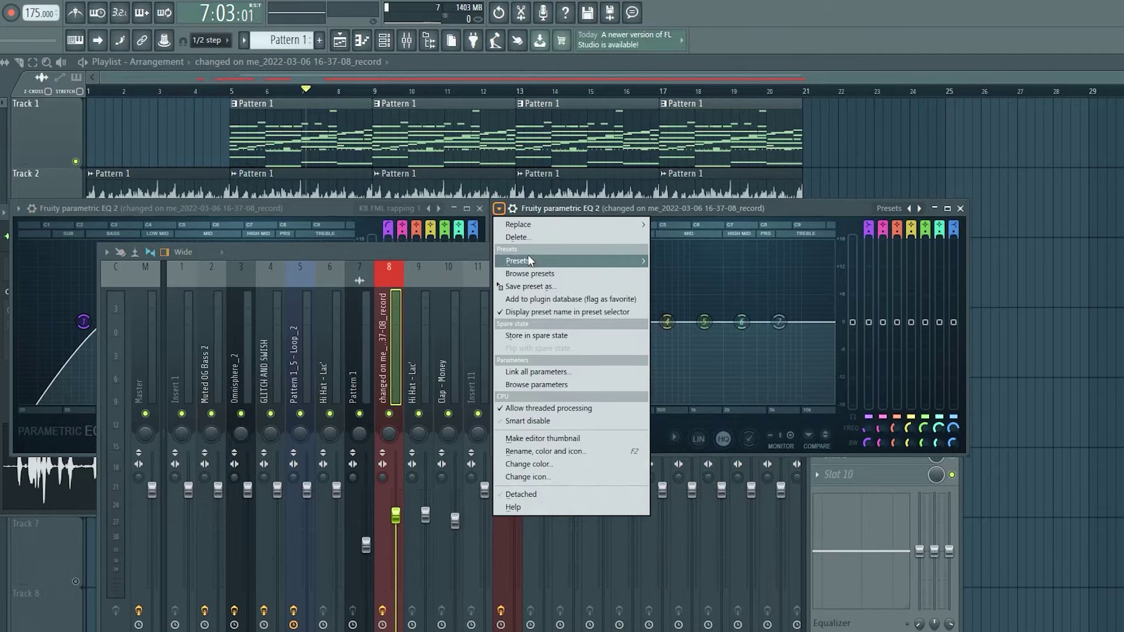
Load the KB FML rapping 2 preset onto the vocal insert's second Parametric EQ 2.
click(574, 261)
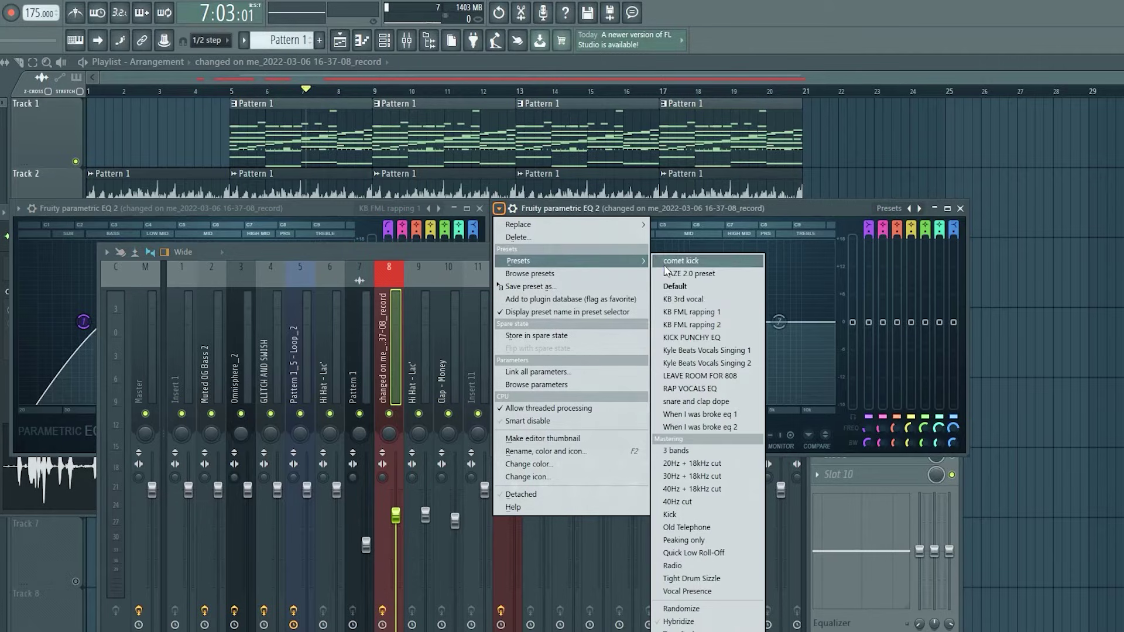
click(699, 324)
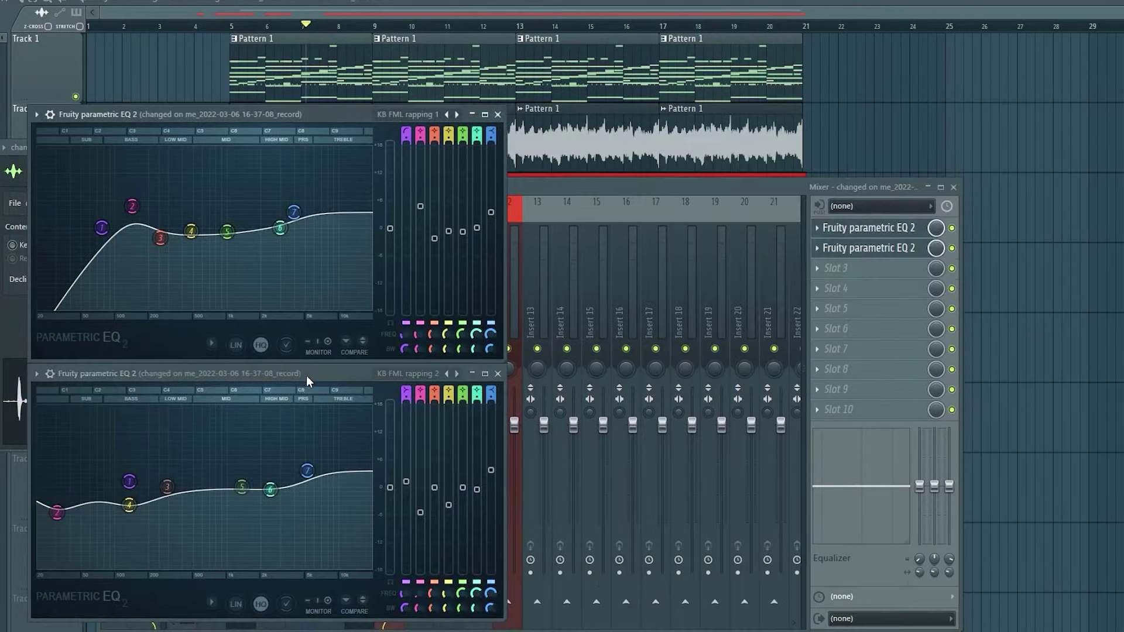
click(308, 376)
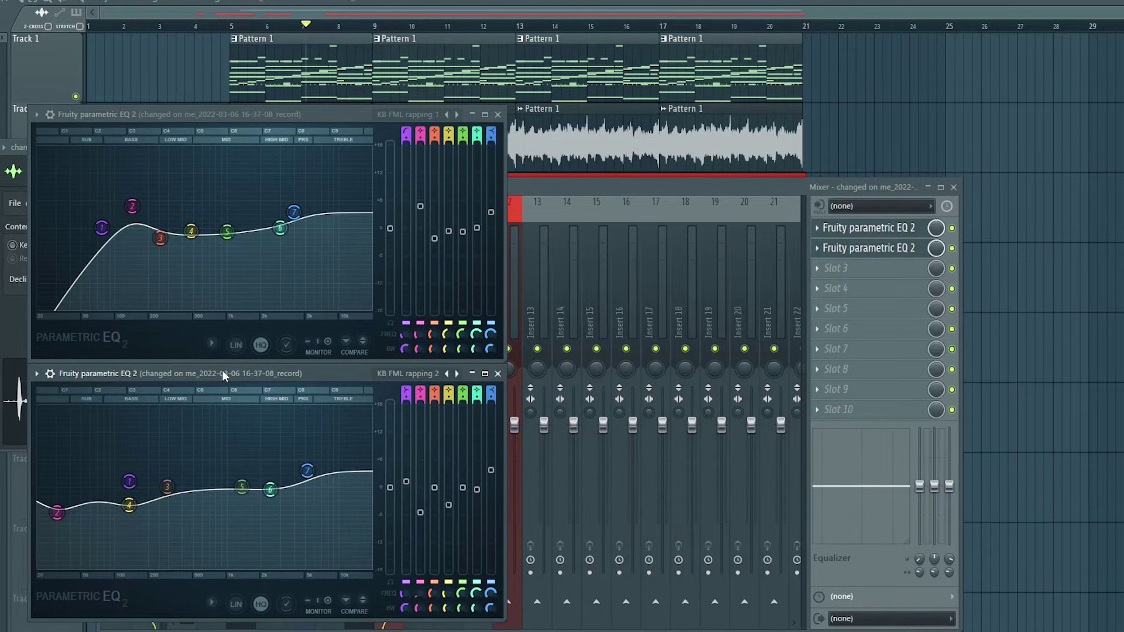
Rearrange both EQ windows to the left and bring the second vocal EQ in front of the mixer.
drag(222, 369, 810, 25)
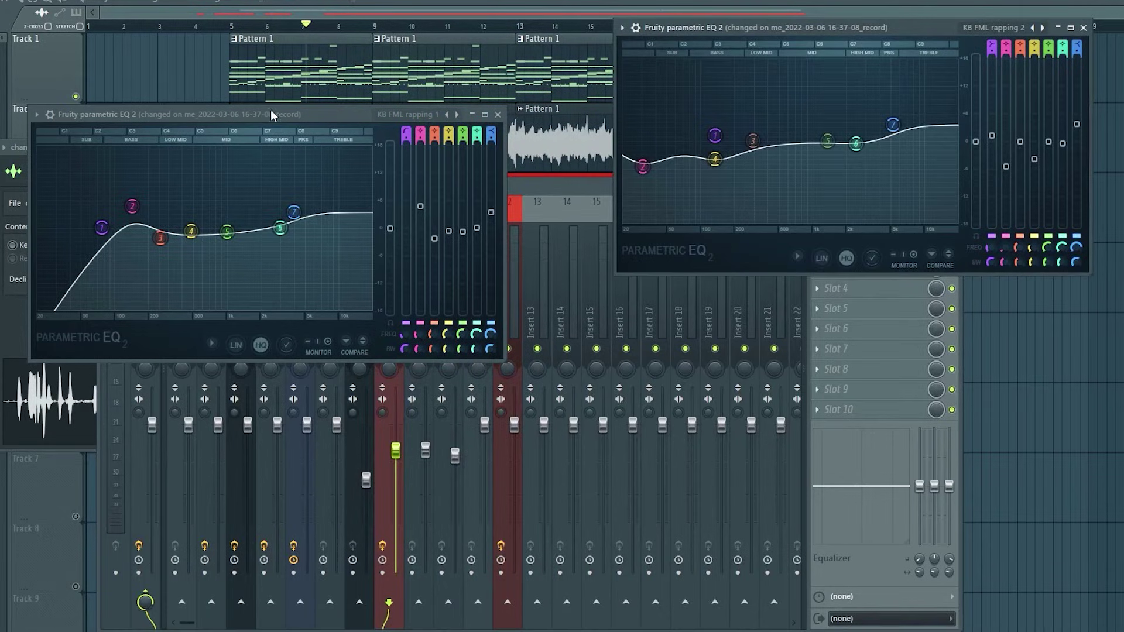
drag(272, 115, 861, 274)
drag(784, 37, 166, 72)
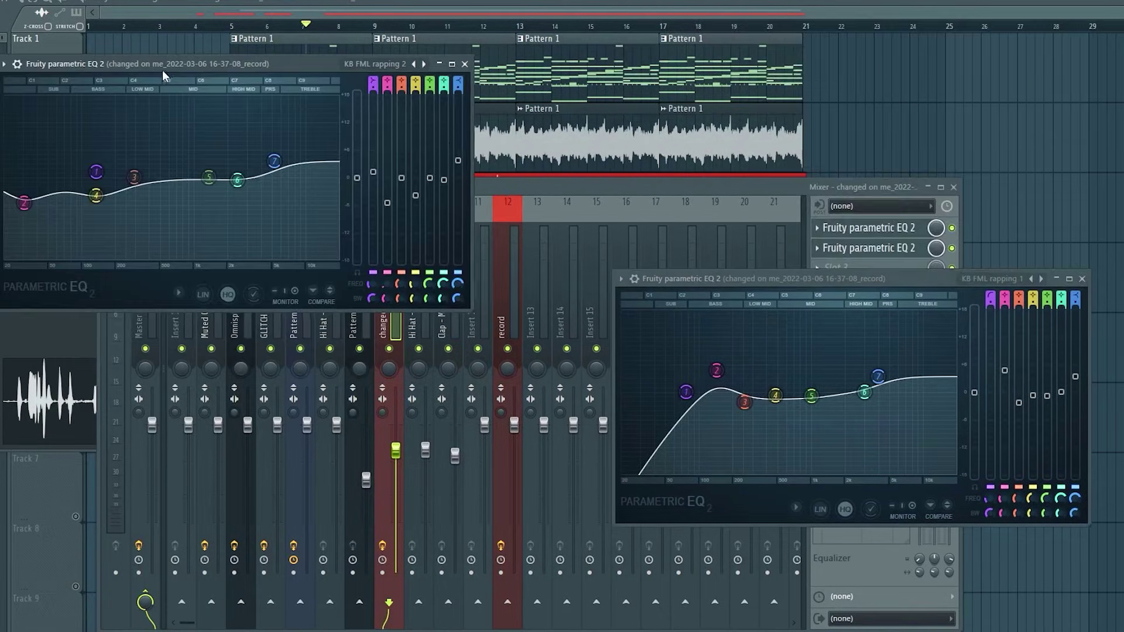
drag(763, 281, 145, 314)
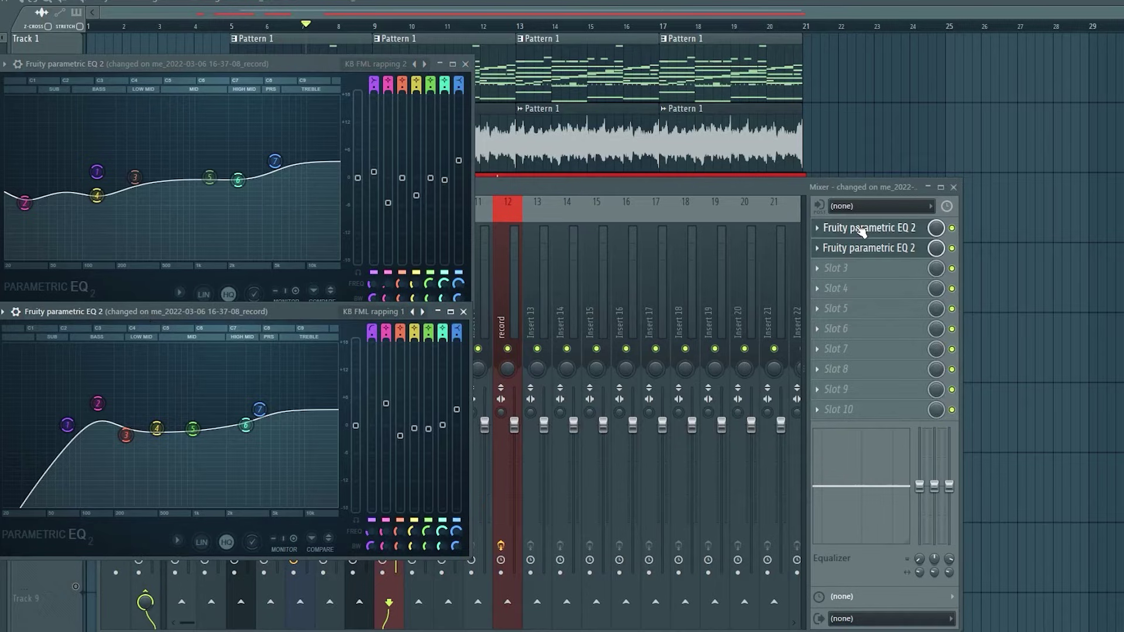
click(617, 182)
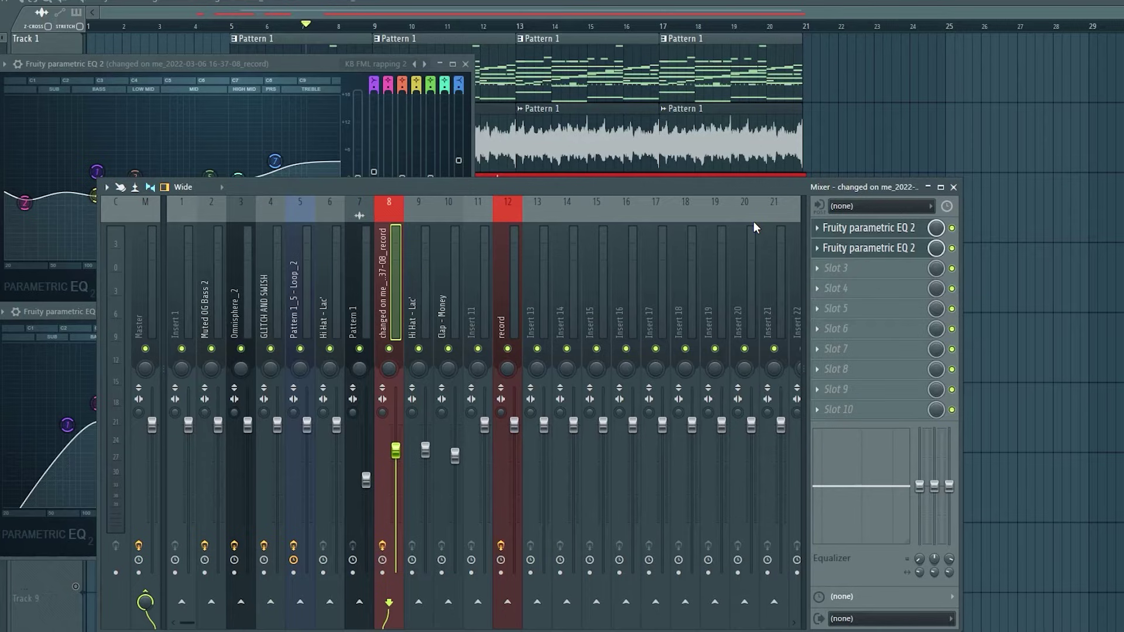
click(260, 68)
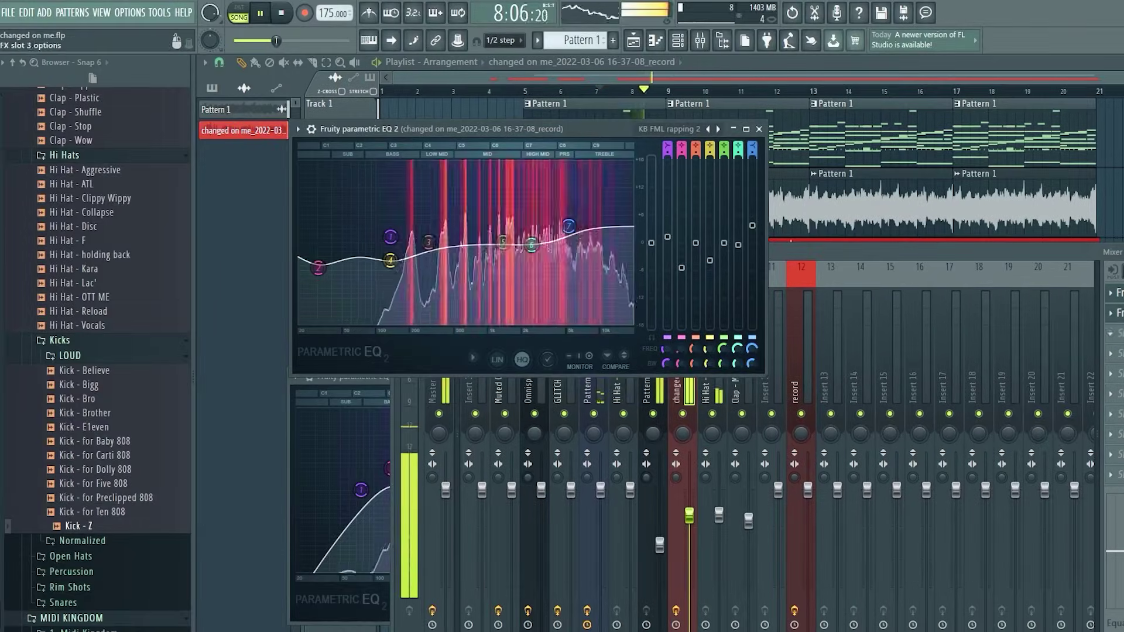
Open the second vocal EQ and turn band 1 into a high-pass filter.
click(1115, 313)
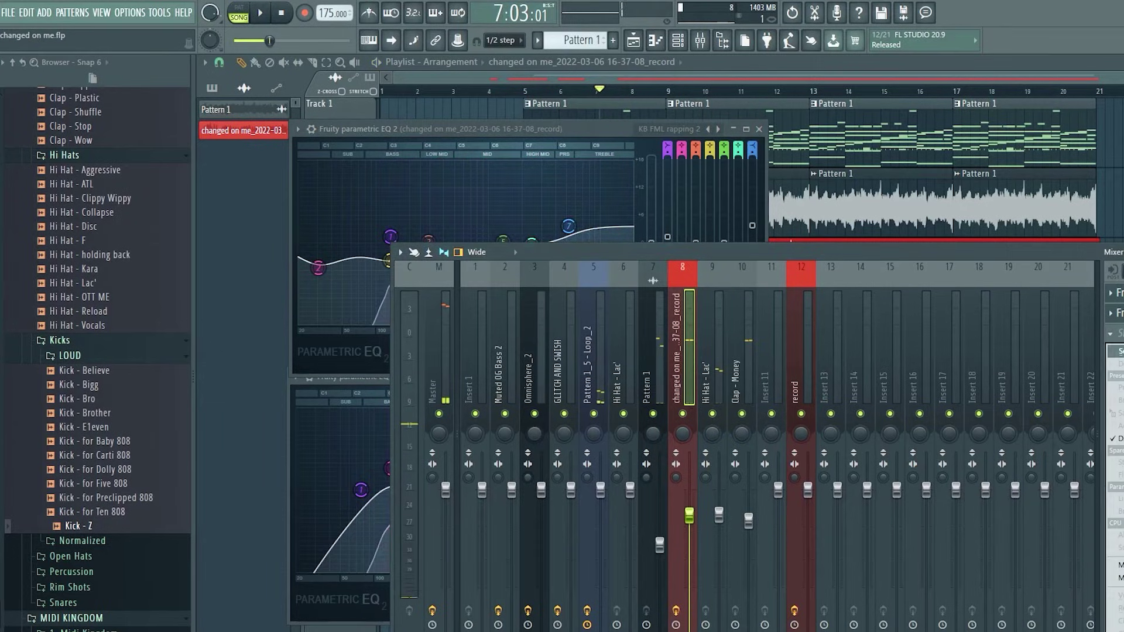
click(1115, 313)
right_click(265, 239)
mouse_move(287, 273)
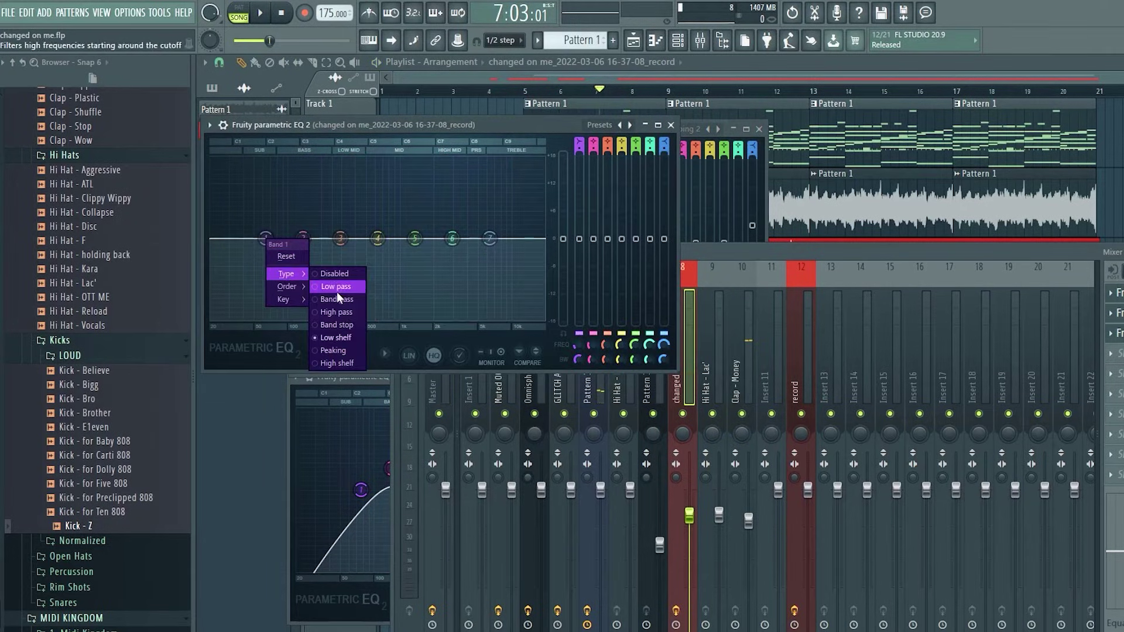
click(329, 313)
key(space)
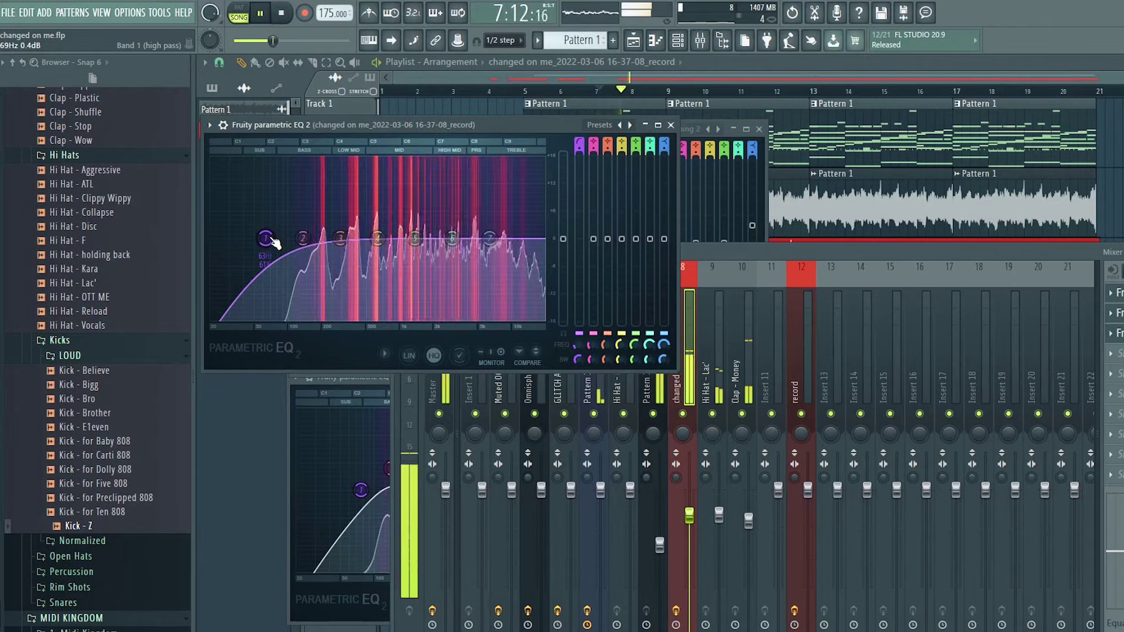
Raise band 2, cut band 4 about 5 dB, nudge the high-pass up, boost the high shelf to 2.8 dB.
drag(303, 238, 454, 218)
key(space)
key(space)
key(space)
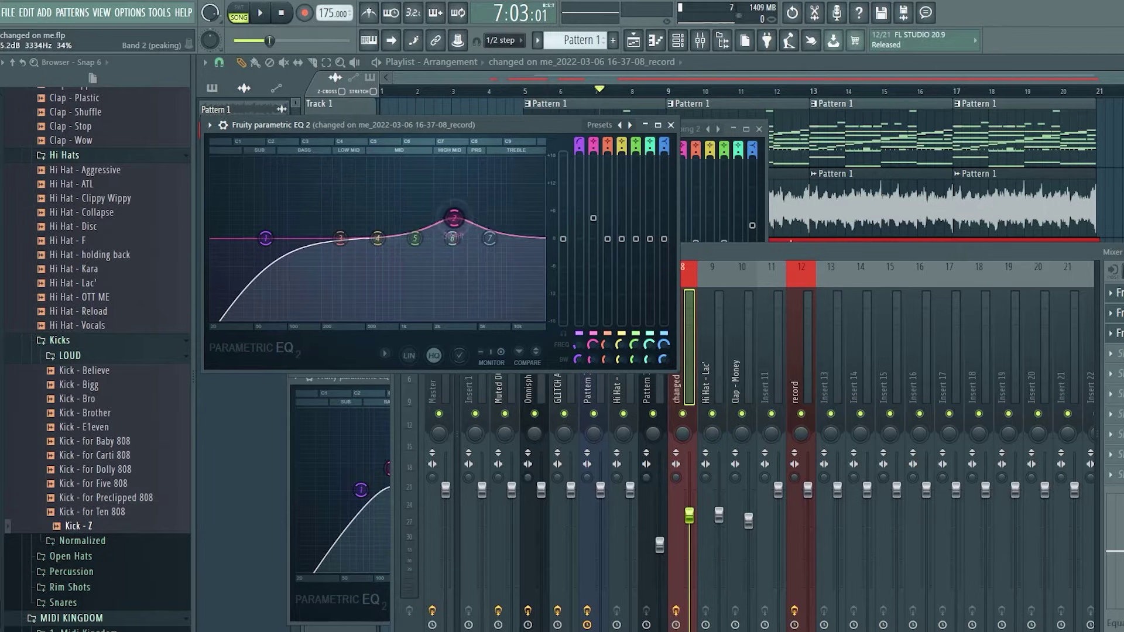
drag(378, 222, 376, 261)
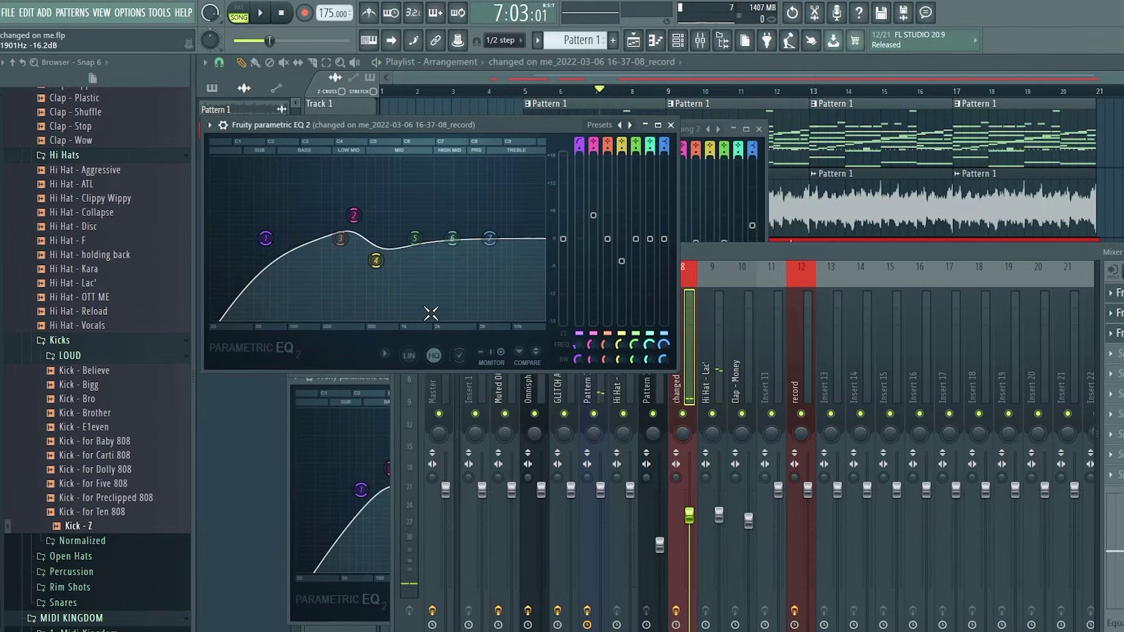
drag(265, 238, 276, 238)
key(space)
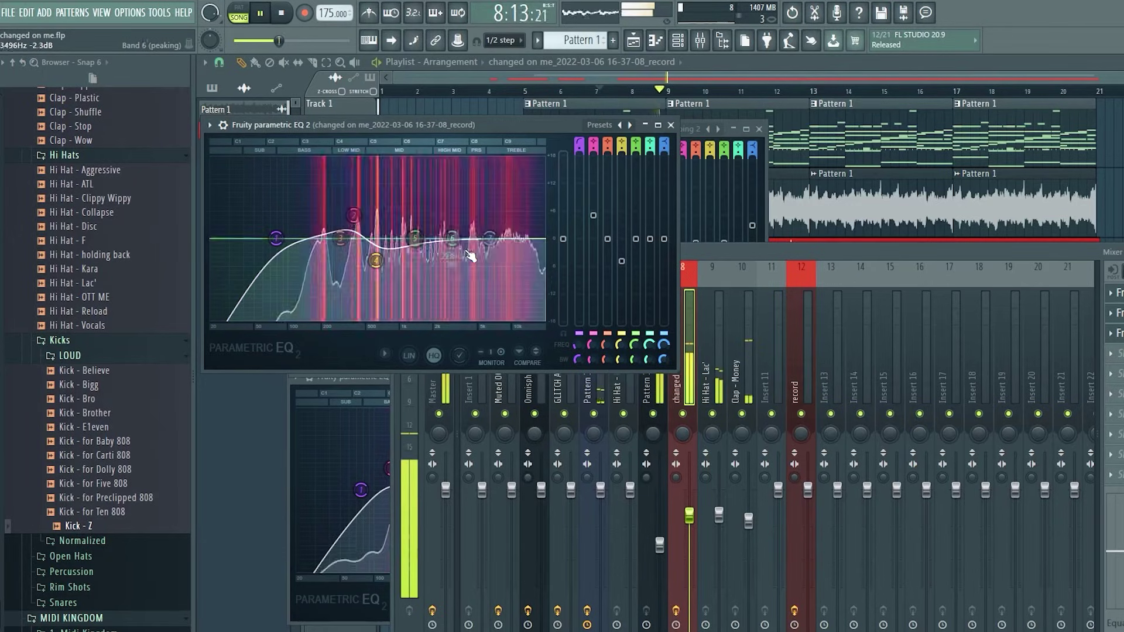
drag(486, 253, 488, 232)
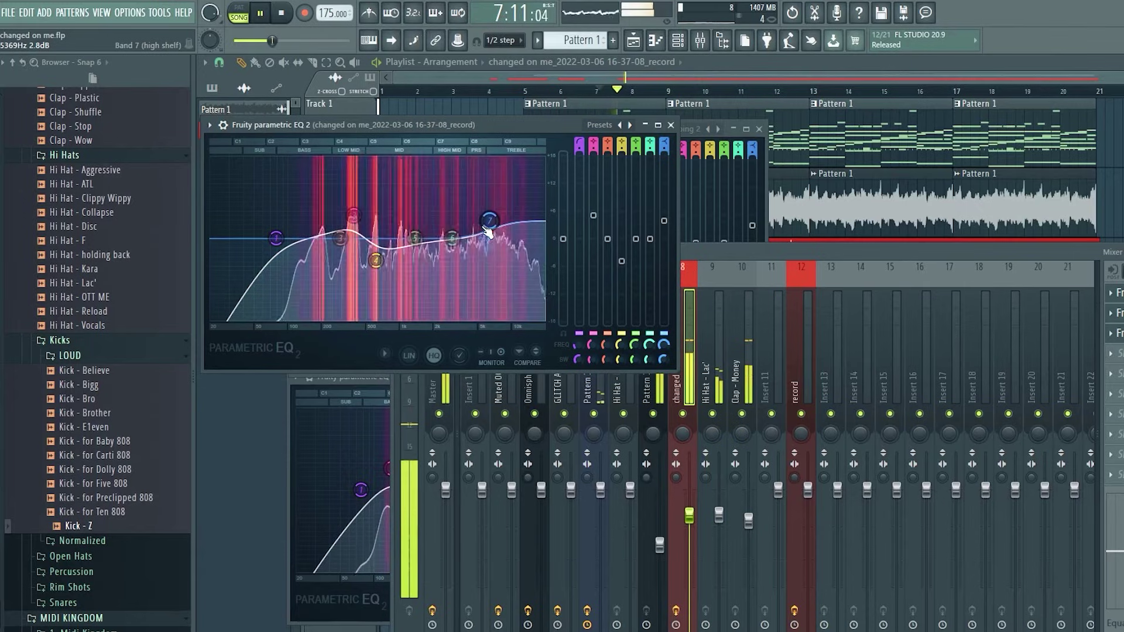
key(space)
Push band 6 into the treble, pull the high shelf down, and cut band 2 deeply near 231 Hz.
drag(452, 238, 430, 320)
drag(490, 221, 490, 319)
drag(353, 215, 329, 320)
click(1062, 320)
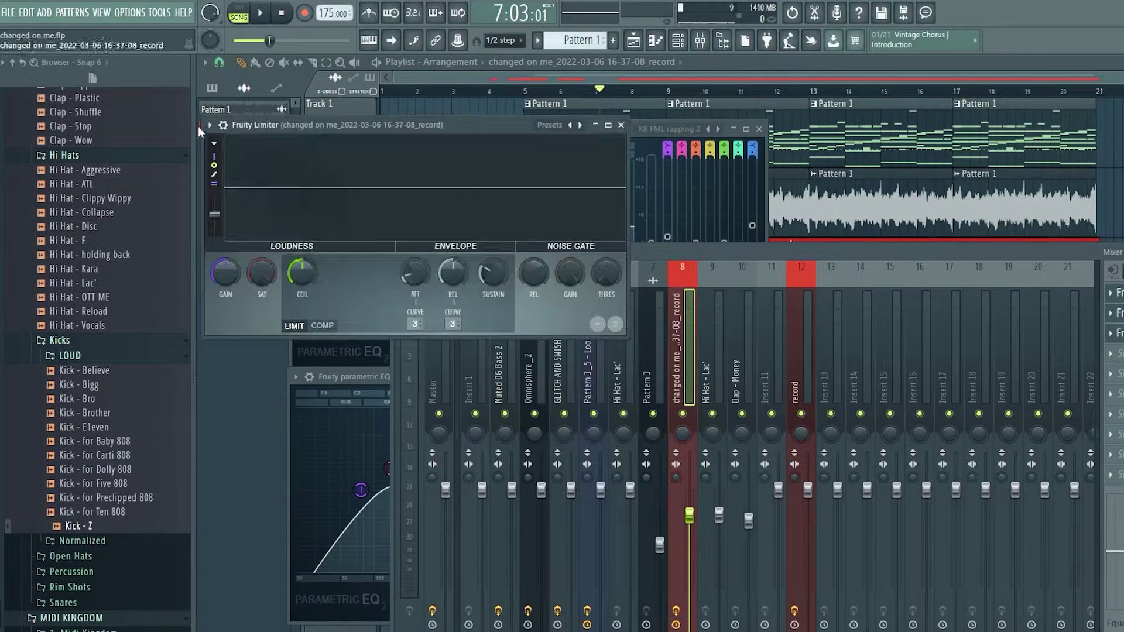
Switch Fruity Limiter to COMP mode and lower the threshold to around -16 dB.
click(322, 326)
key(space)
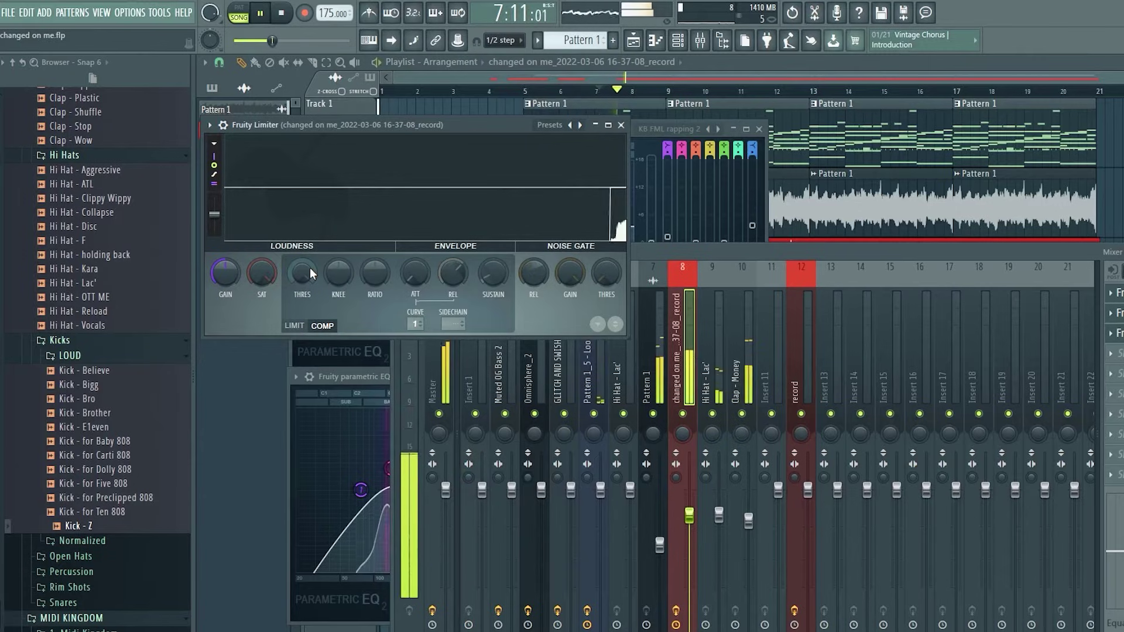
key(space)
drag(308, 270, 308, 303)
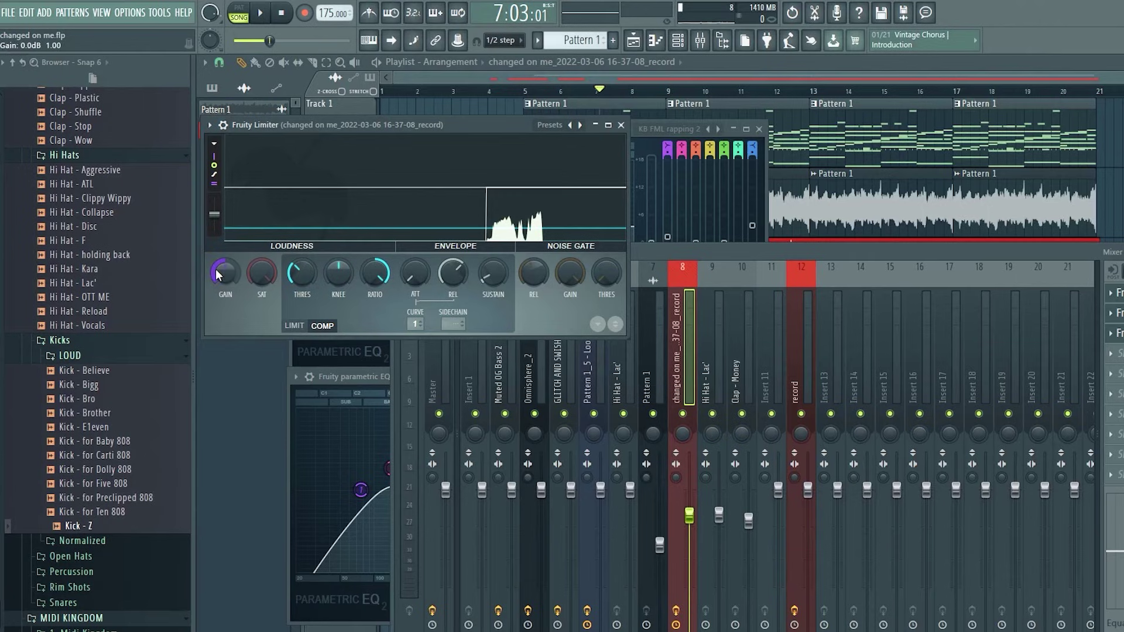
key(space)
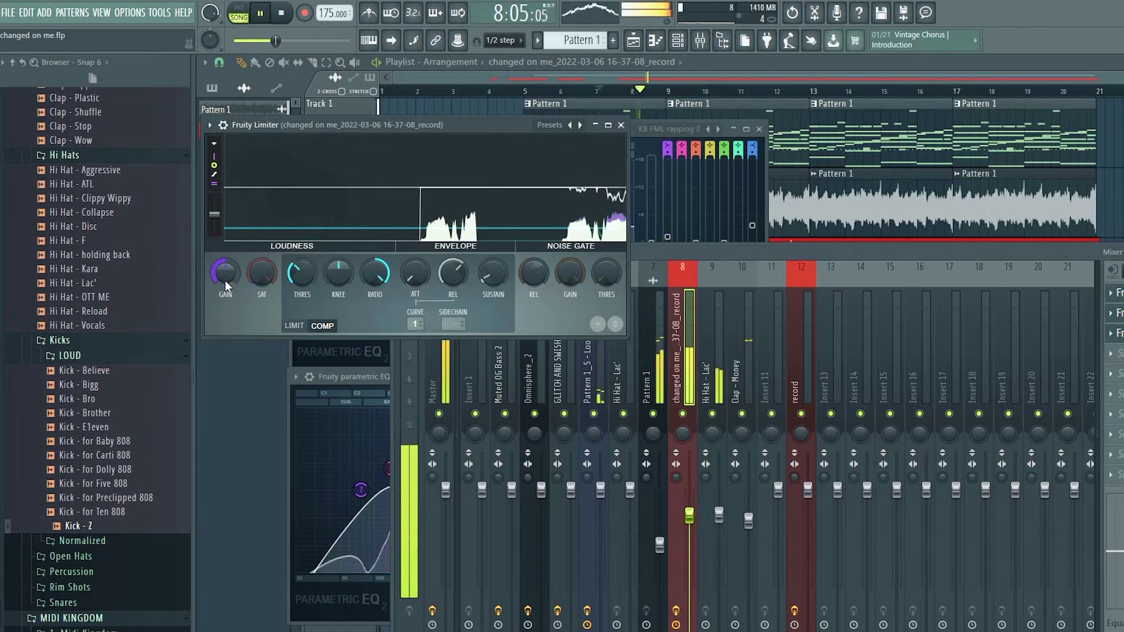
key(space)
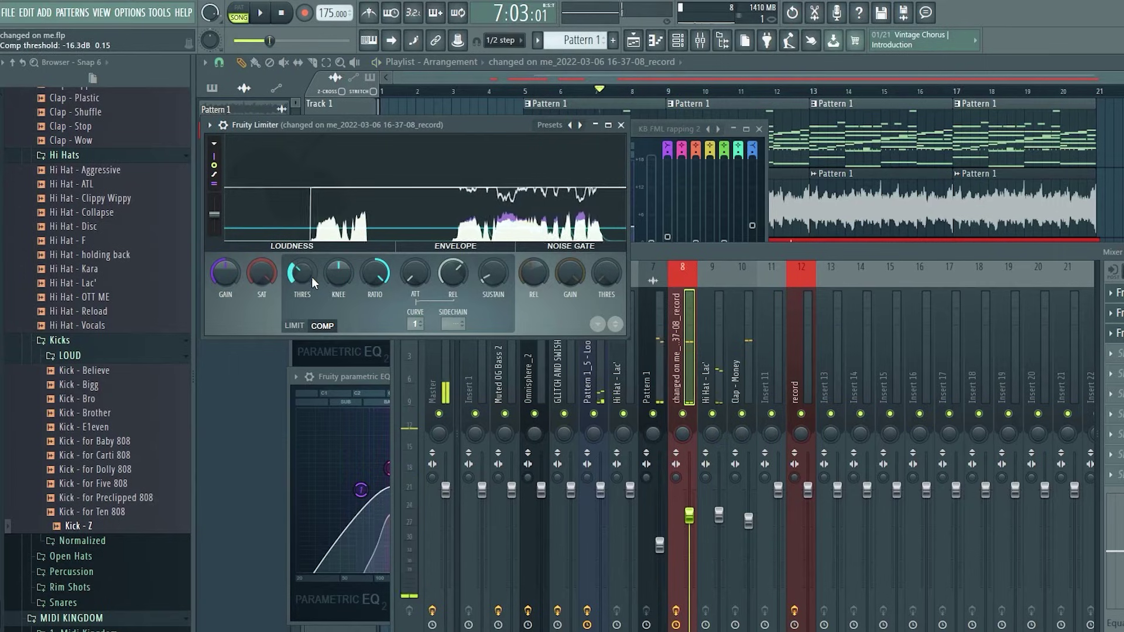
Raise the compressor's makeup gain to about 4.8 dB while auditioning the vocal.
scroll(311, 278, down, 3)
scroll(233, 276, up, 3)
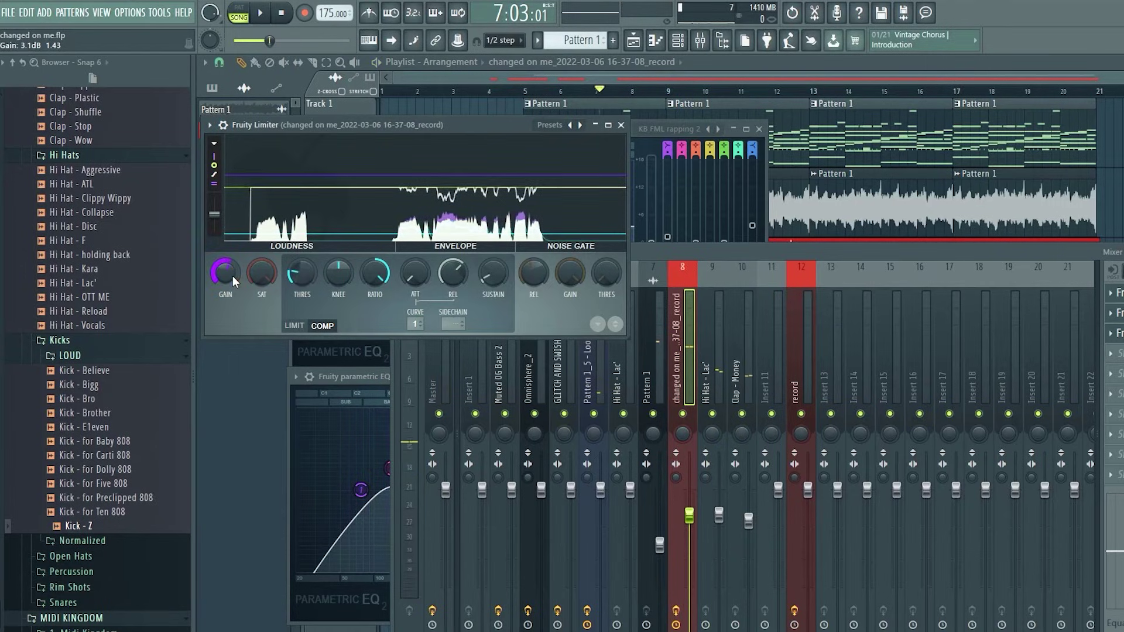
scroll(233, 275, up, 3)
key(space)
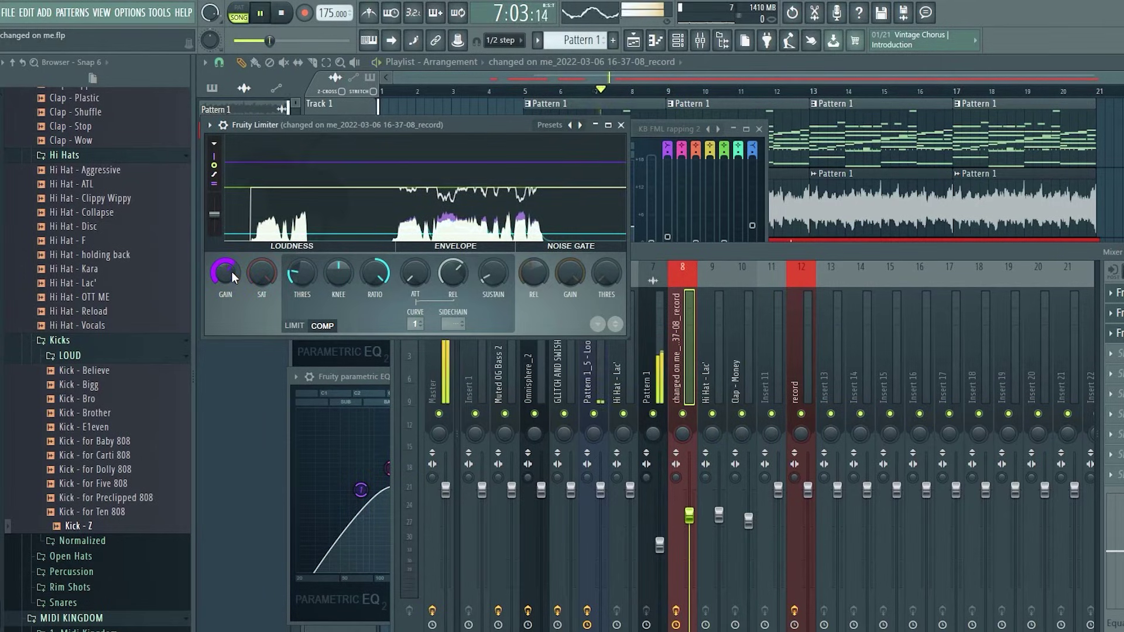
scroll(228, 276, up, 1)
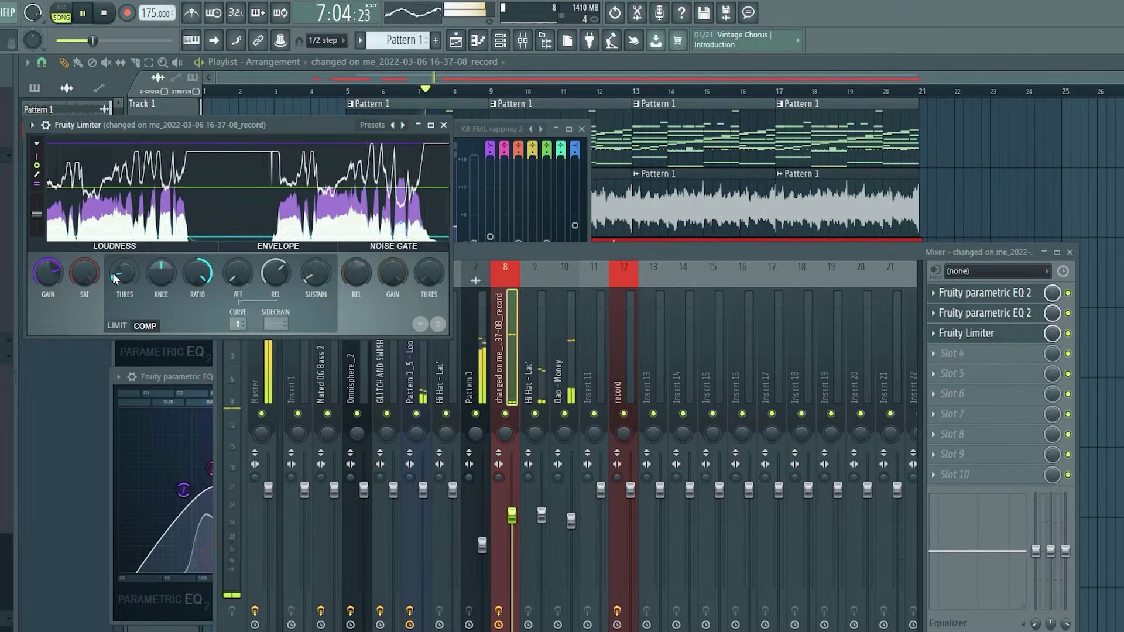
Pull the vocal channel's mixer fader down slightly, then return to the vocal insert's effects.
key(F12)
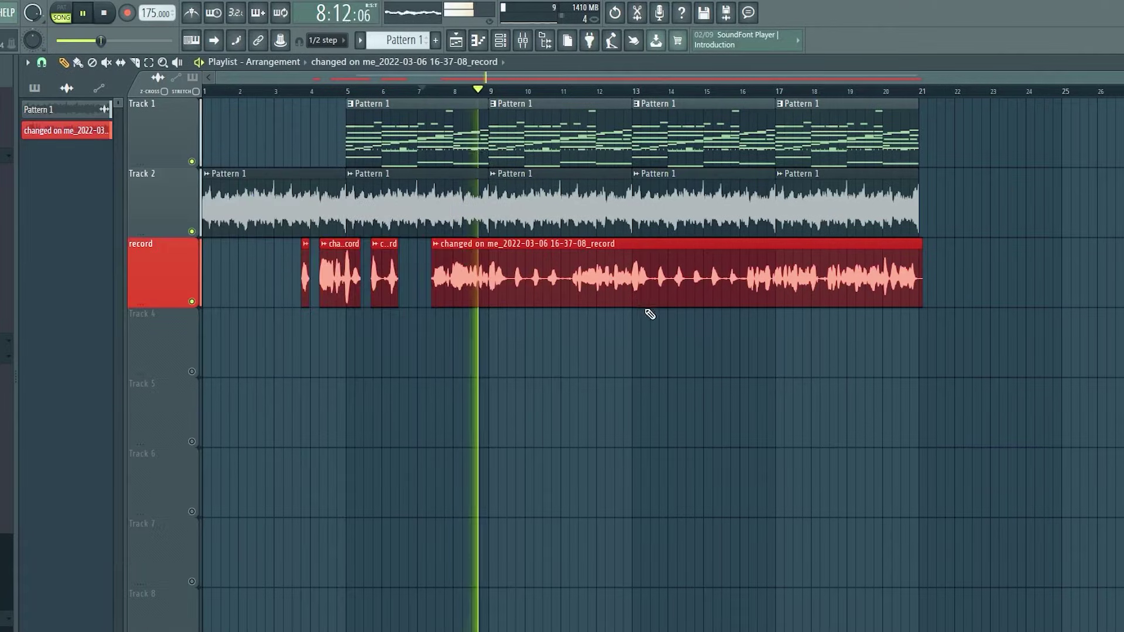
double_click(644, 294)
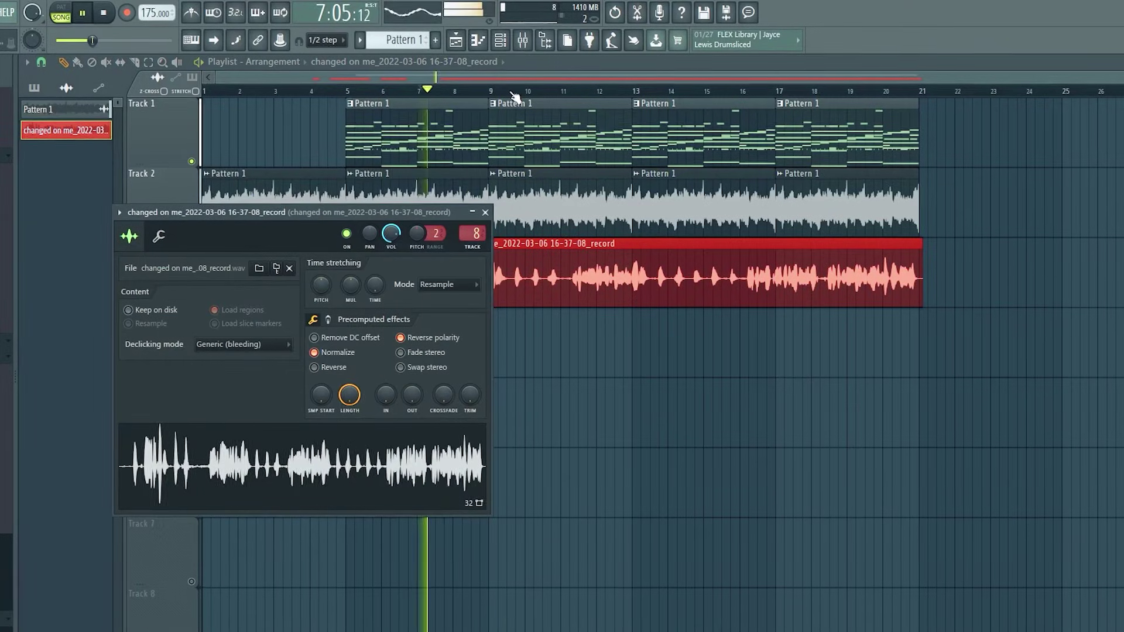
click(522, 40)
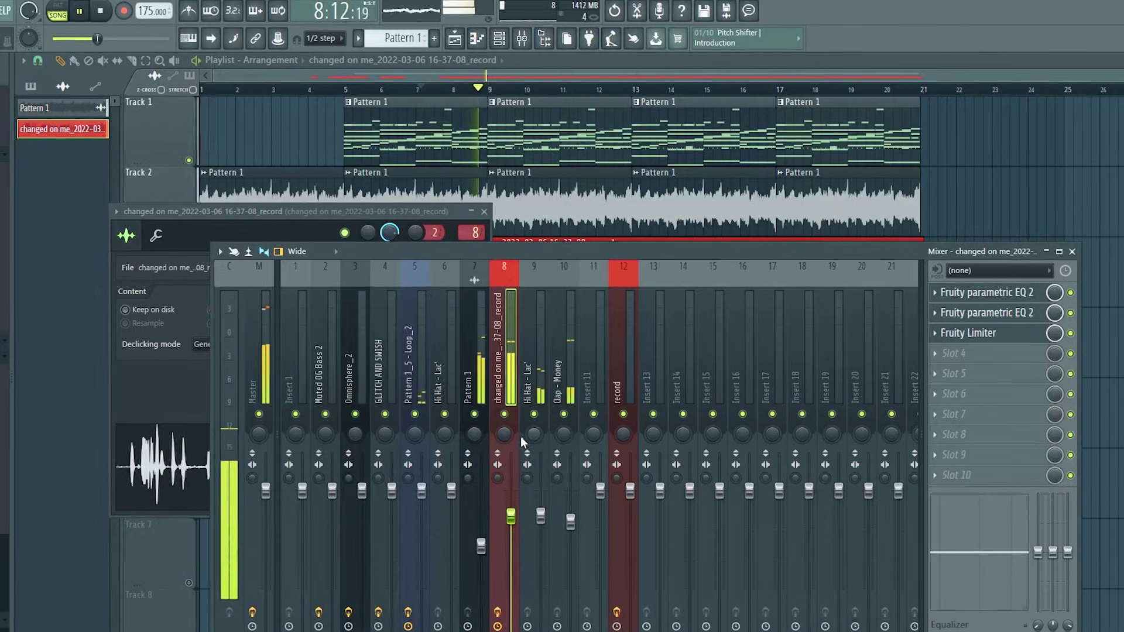
drag(511, 515, 511, 530)
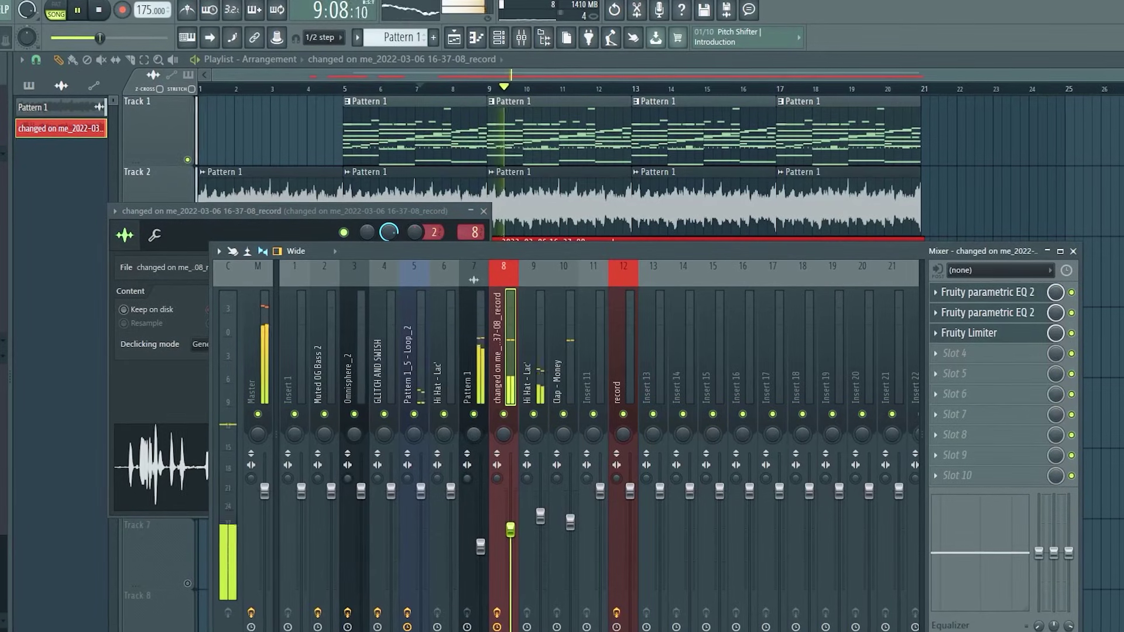
click(972, 333)
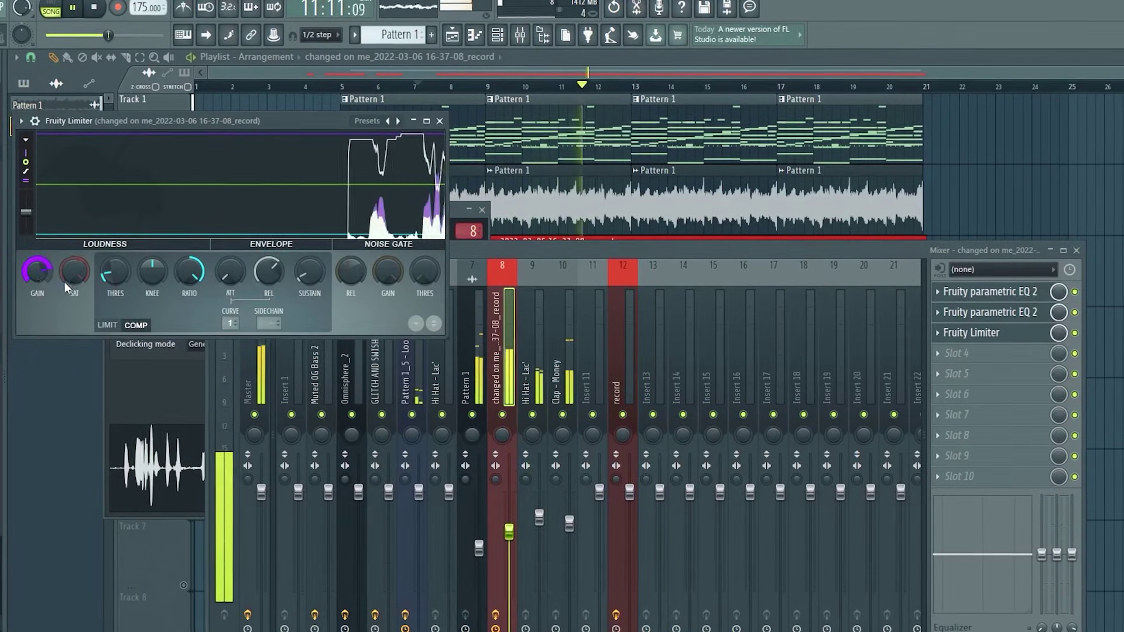
click(986, 216)
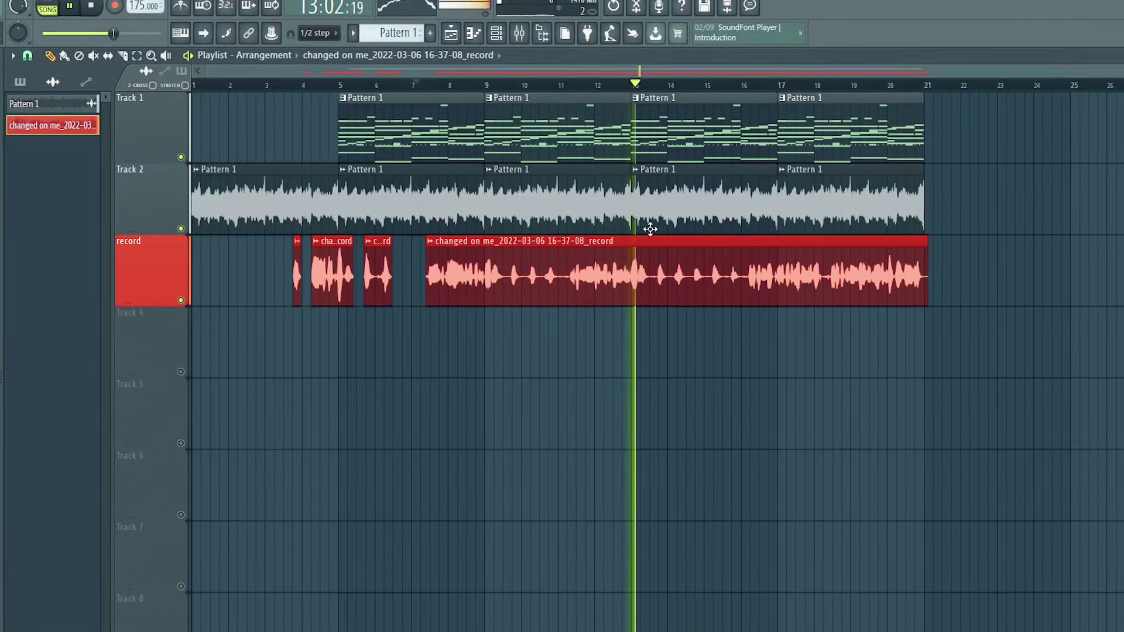
click(518, 32)
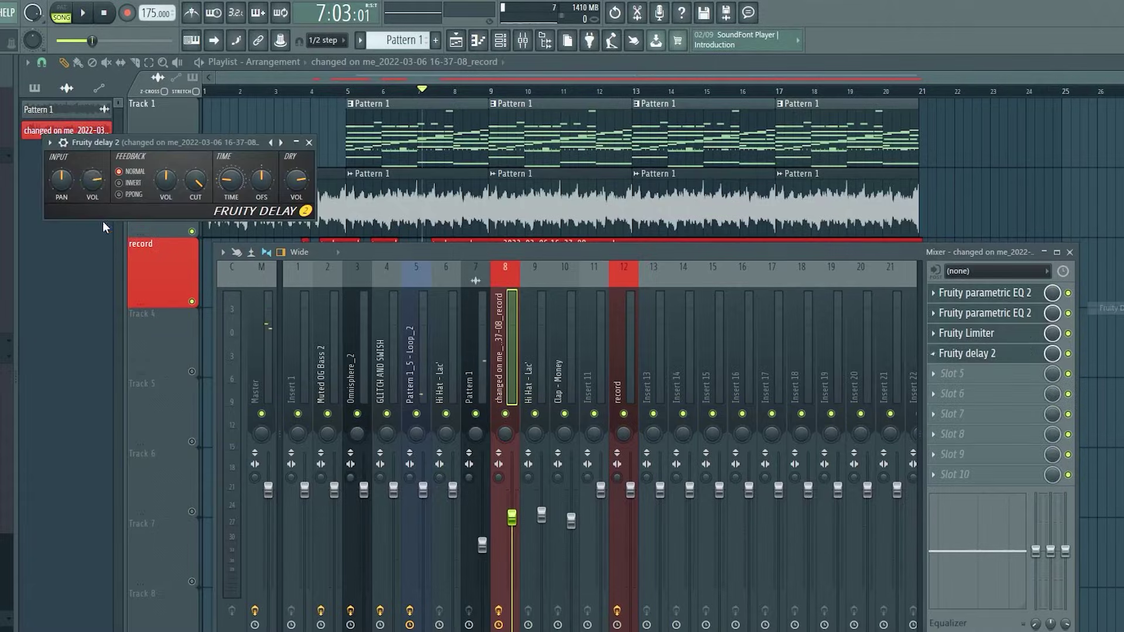
Set the Fruity Delay 2 time to a tempo-synced step value, first 4 steps then longer, and play.
click(50, 142)
key(Escape)
right_click(226, 186)
mouse_move(257, 202)
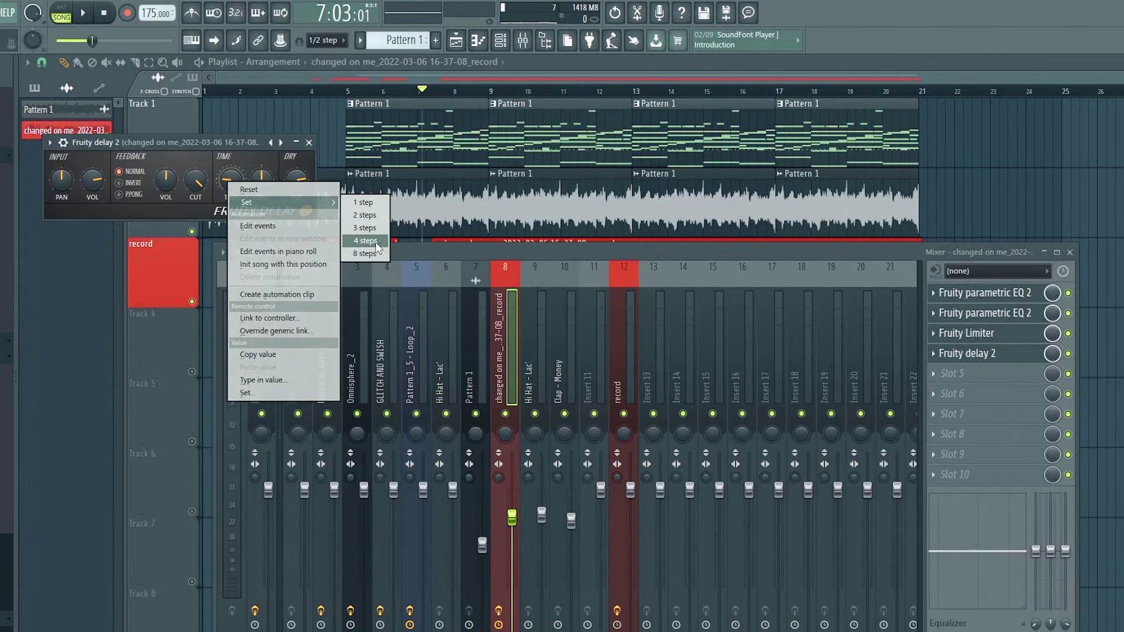
click(374, 241)
right_click(229, 180)
click(370, 249)
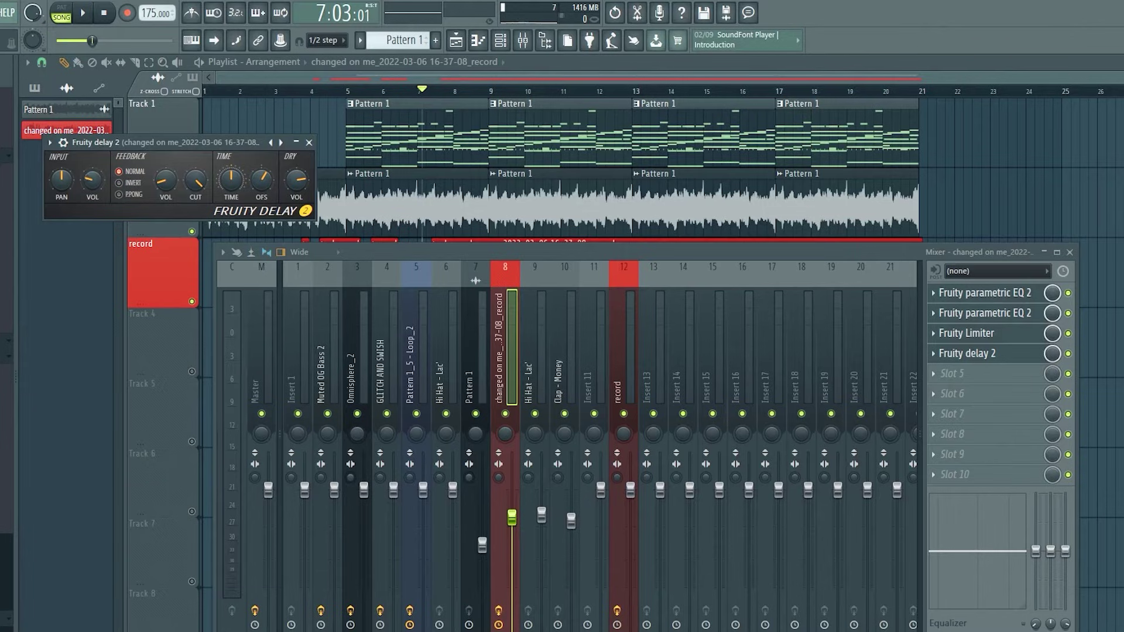
key(space)
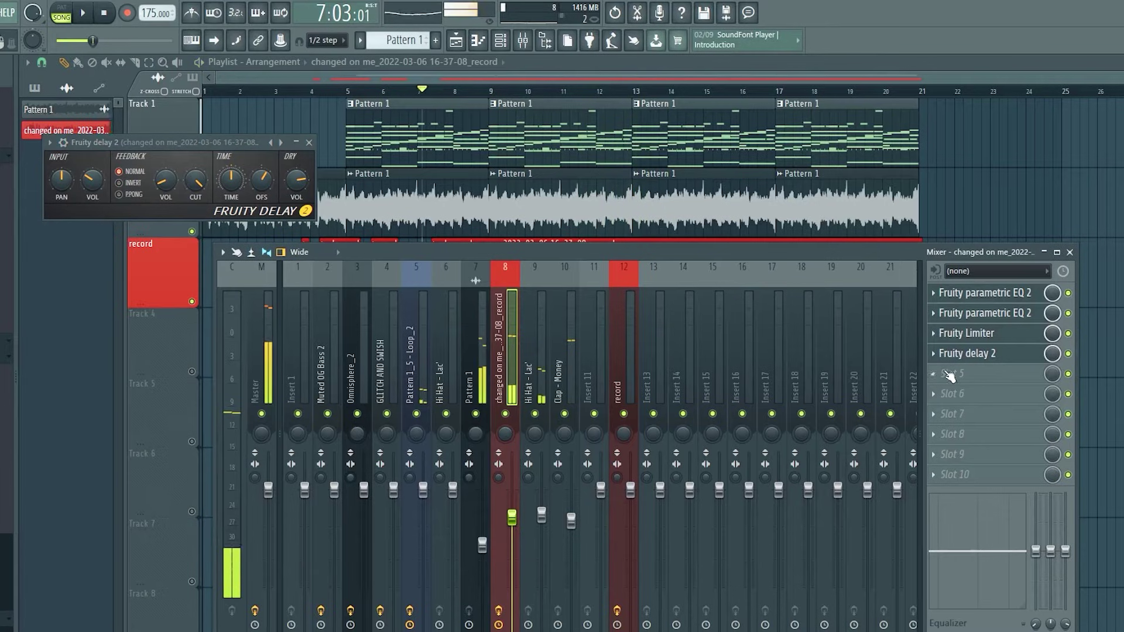
click(951, 373)
mouse_move(952, 391)
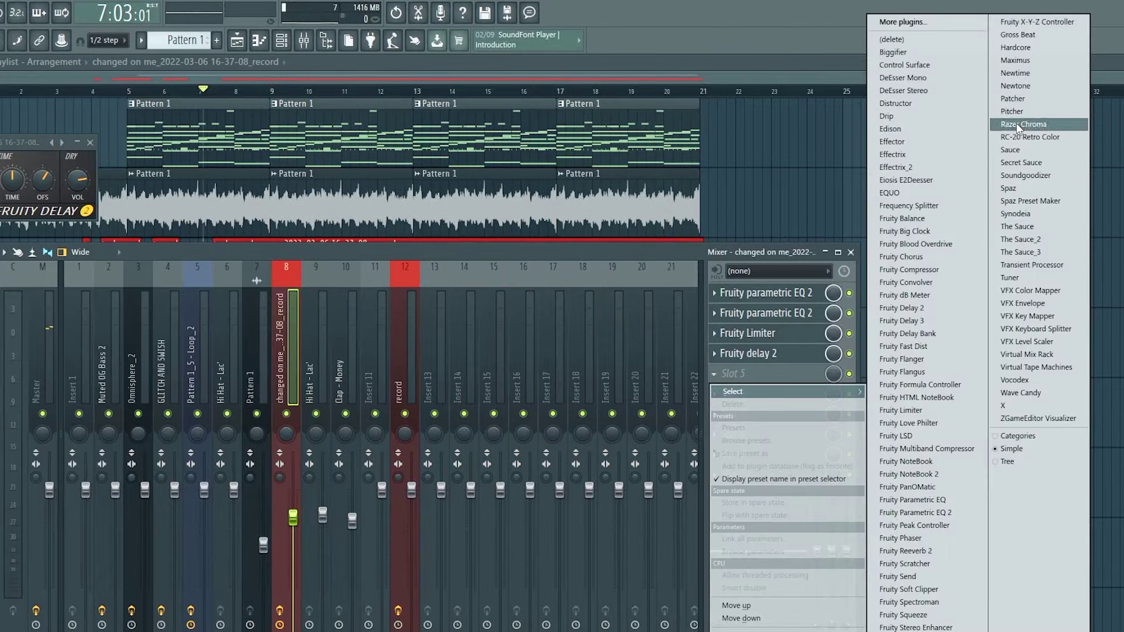
Load Fruity Reeverb 2 into slot 5, lower its WET level, and turn on TEMPO sync.
click(904, 551)
key(space)
drag(414, 223, 415, 233)
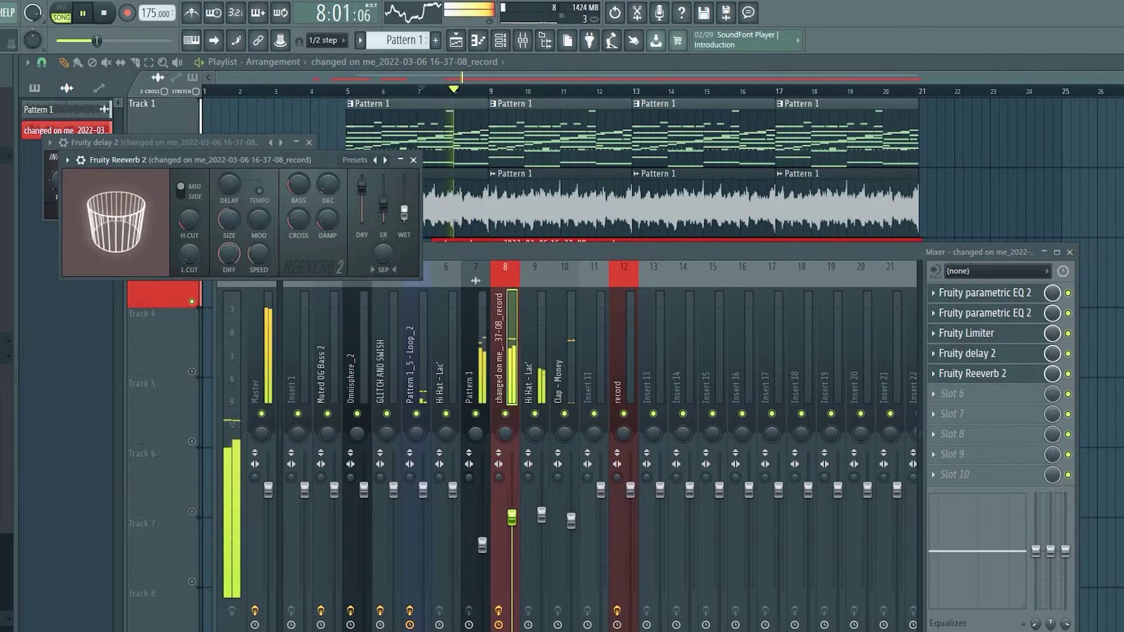
click(258, 197)
key(space)
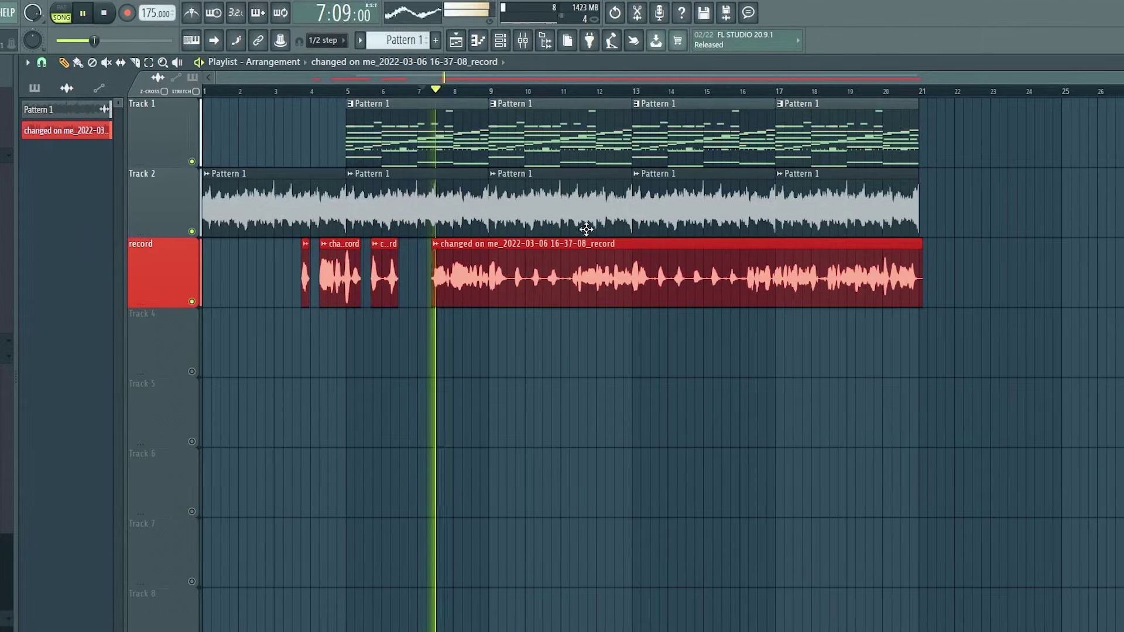
Zoom the playlist and delete the two short vocal slices, replaying from bar 9.
click(66, 130)
key(Escape)
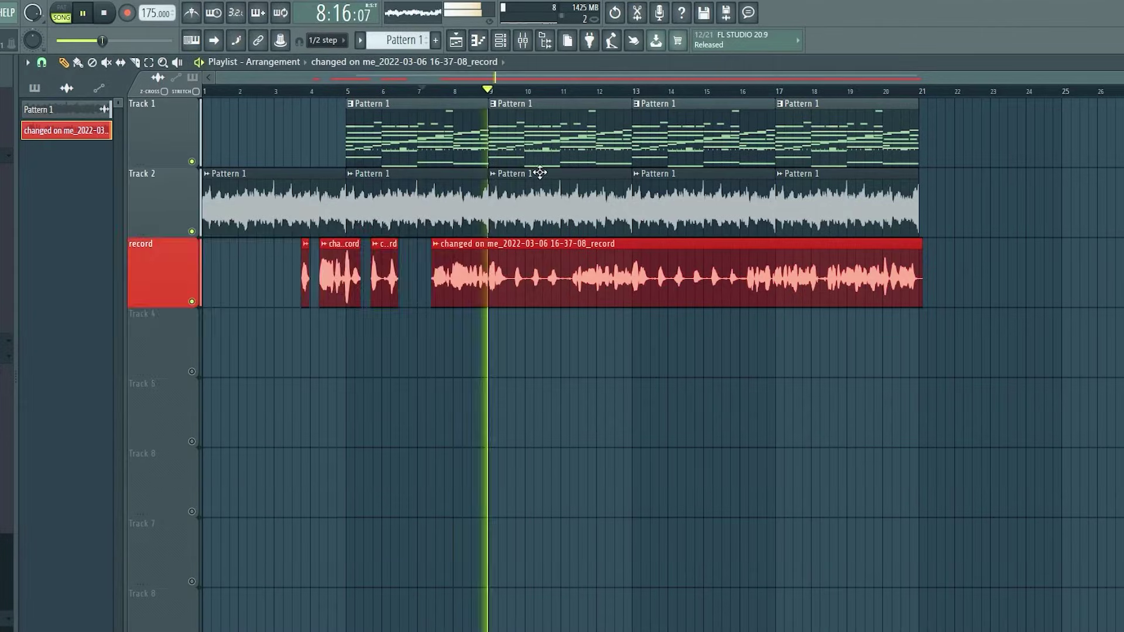
scroll(451, 100, up, 2)
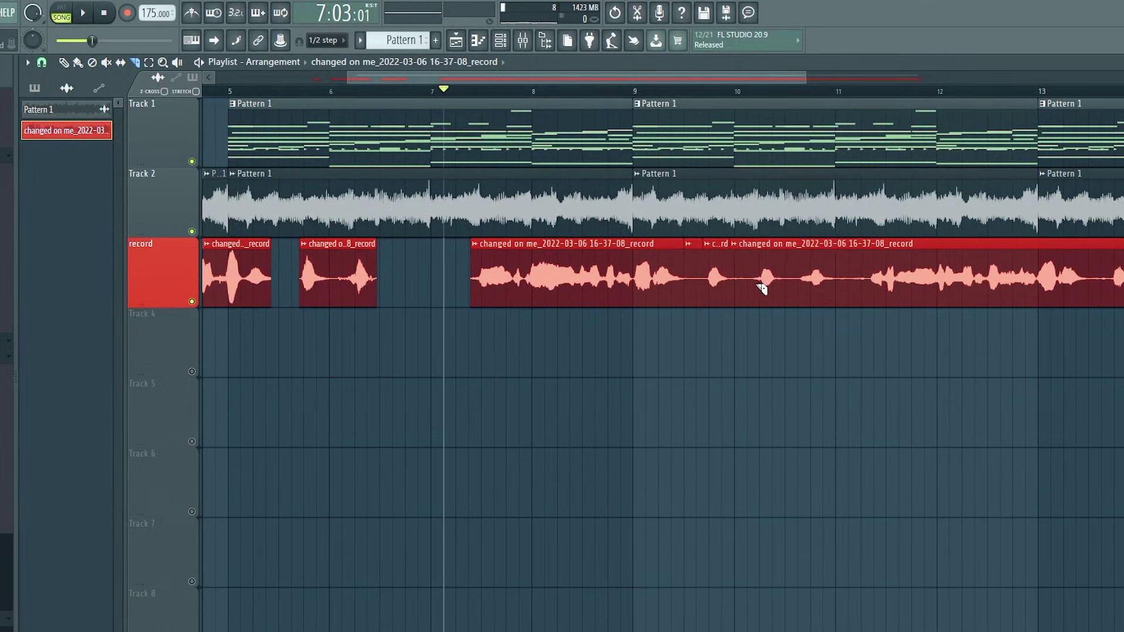
key(Delete)
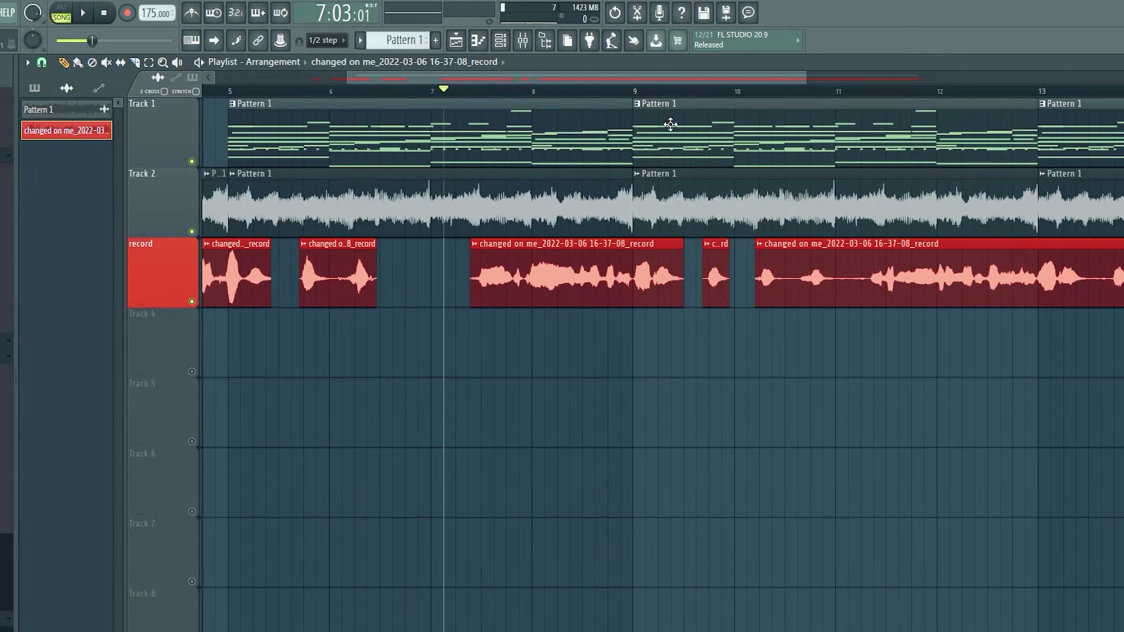
scroll(658, 94, up, 3)
key(space)
key(space)
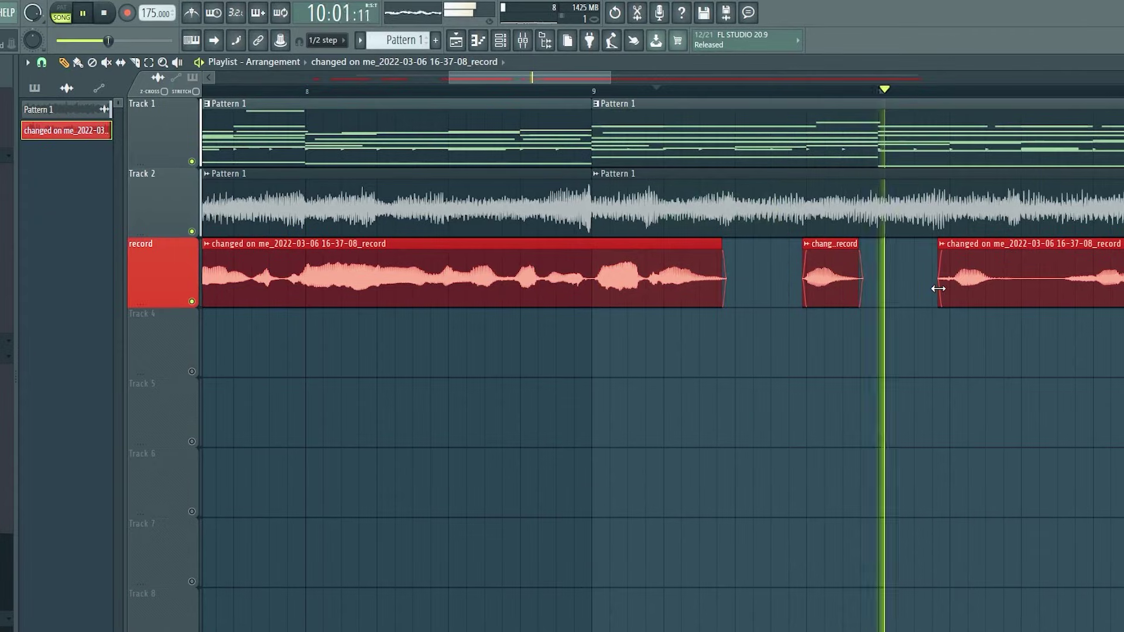
key(space)
key(space)
key(space)
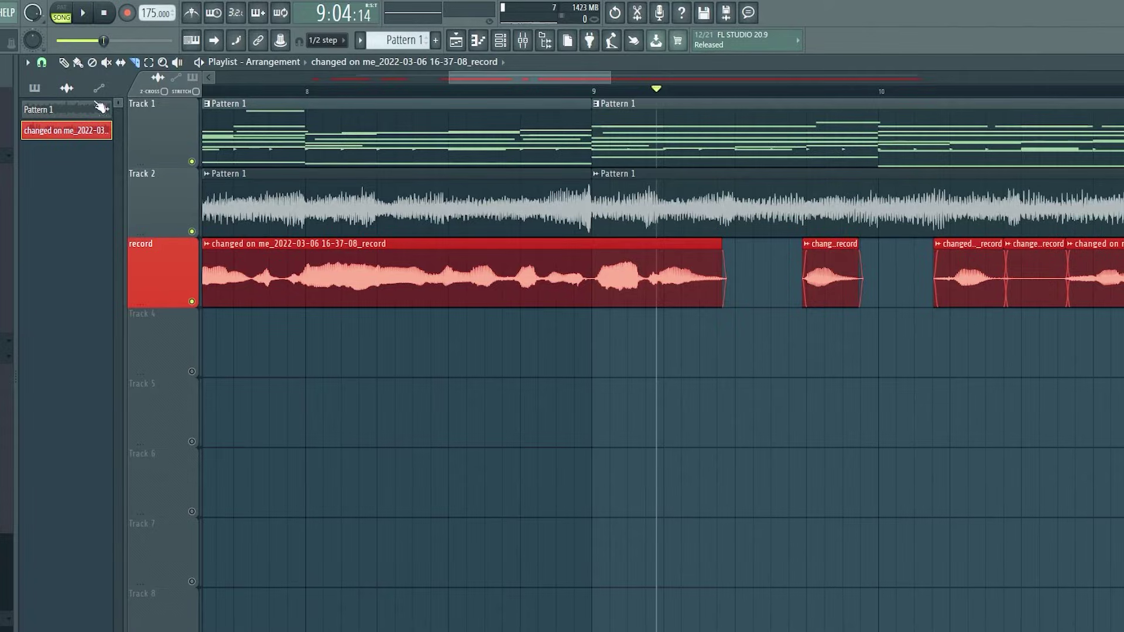
Remove the short vocal clip after the gap and play the section back.
right_click(1033, 269)
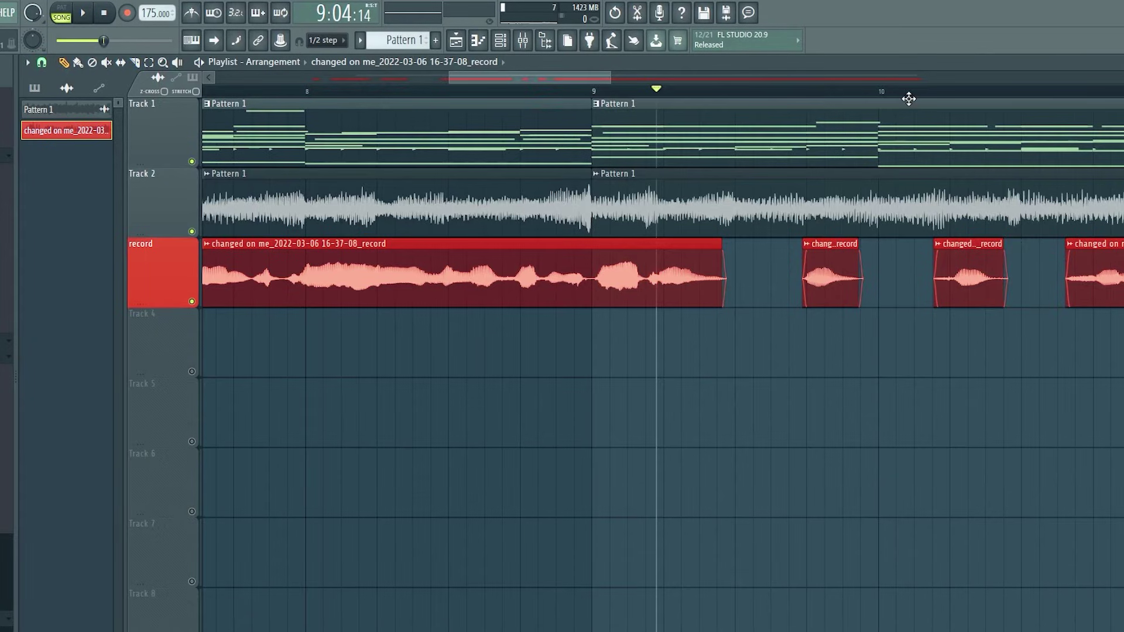
key(space)
scroll(983, 100, down, 2)
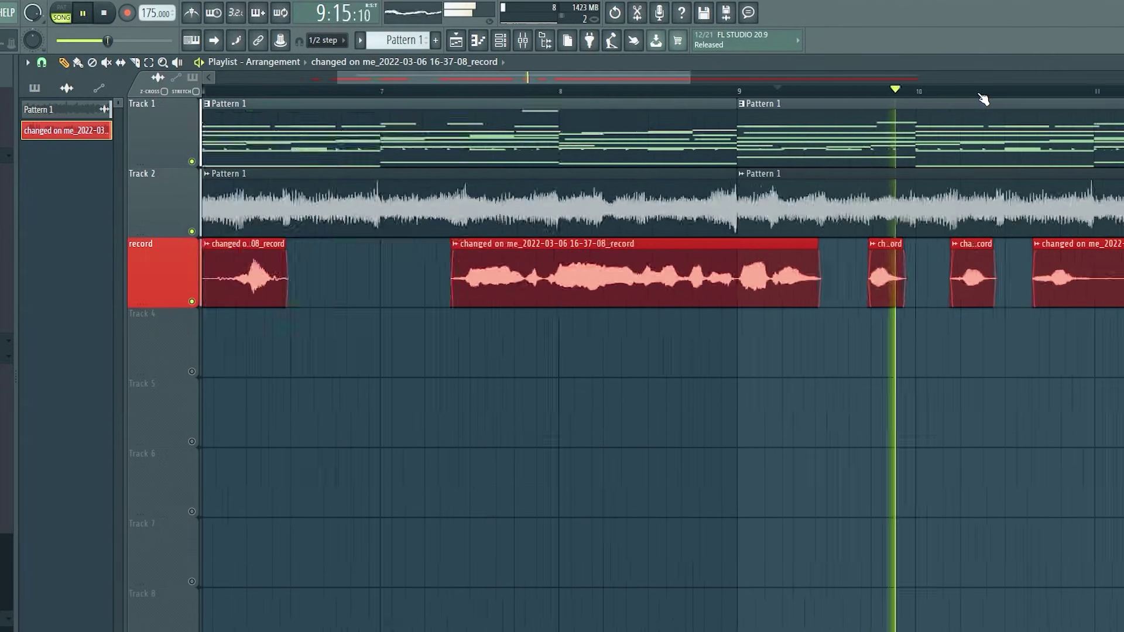
scroll(983, 100, down, 3)
key(space)
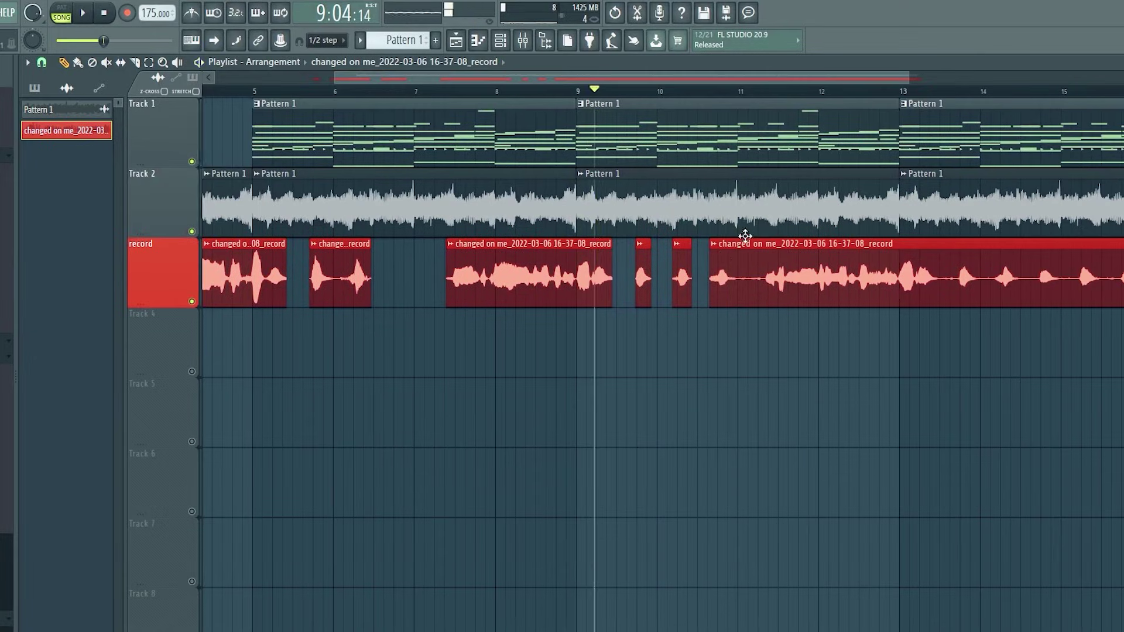
Slice the long vocal clip twice just after bar 10 and delete the piece between the cuts.
key(space)
key(c)
drag(745, 236, 744, 288)
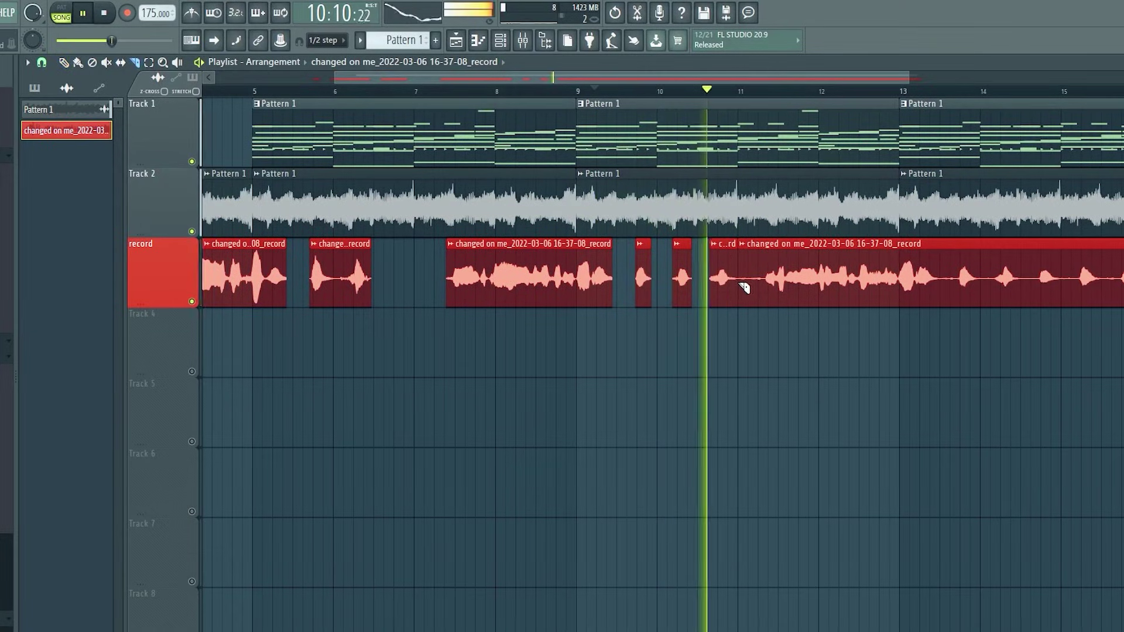
drag(765, 246, 770, 281)
key(p)
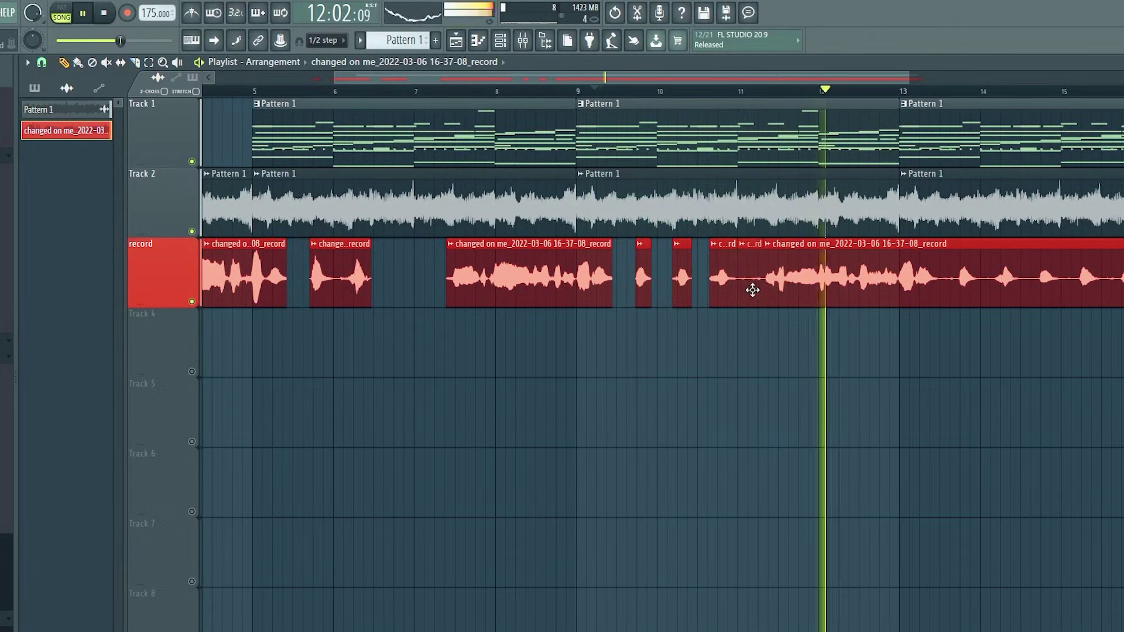
right_click(753, 289)
key(space)
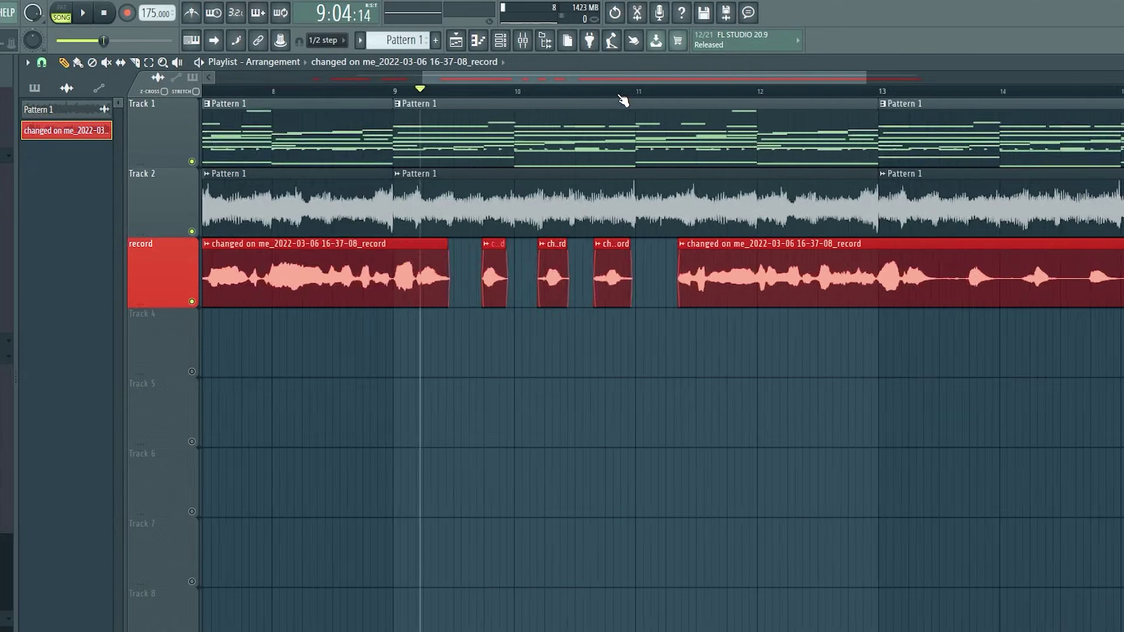
key(space)
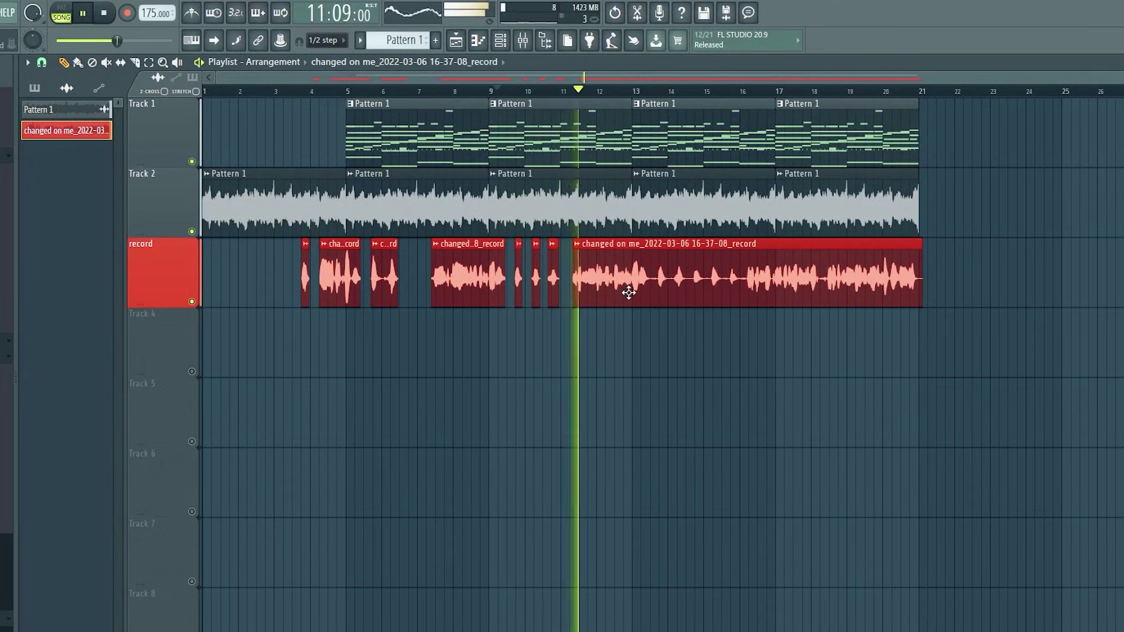
click(523, 39)
Lower the vocal insert's fader in the mixer and audition the balance.
click(523, 40)
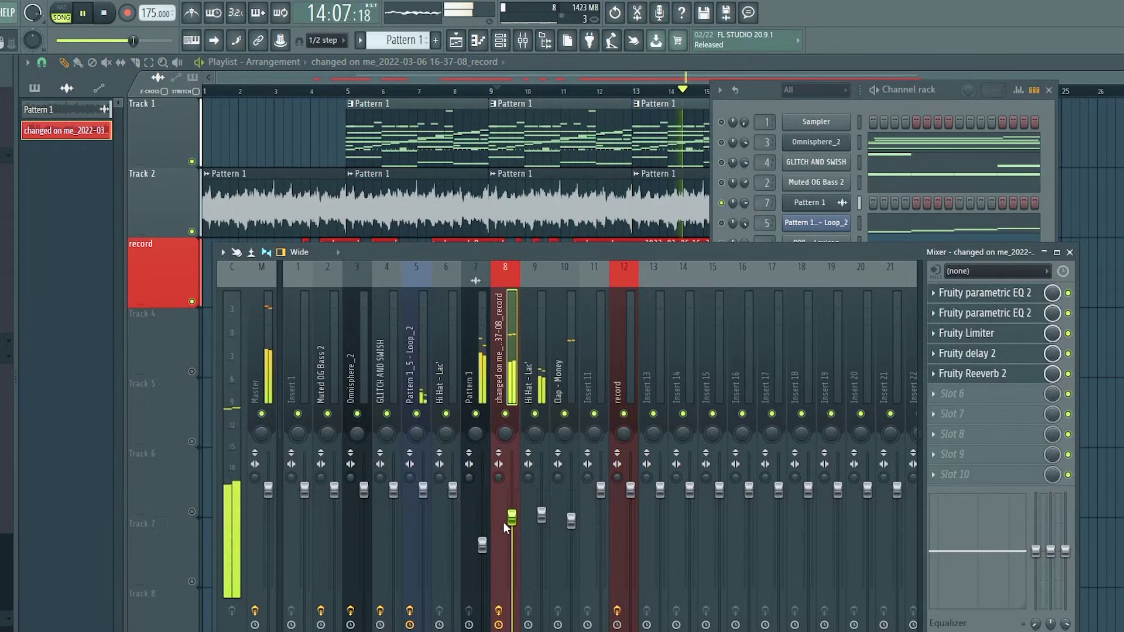
drag(511, 517, 512, 527)
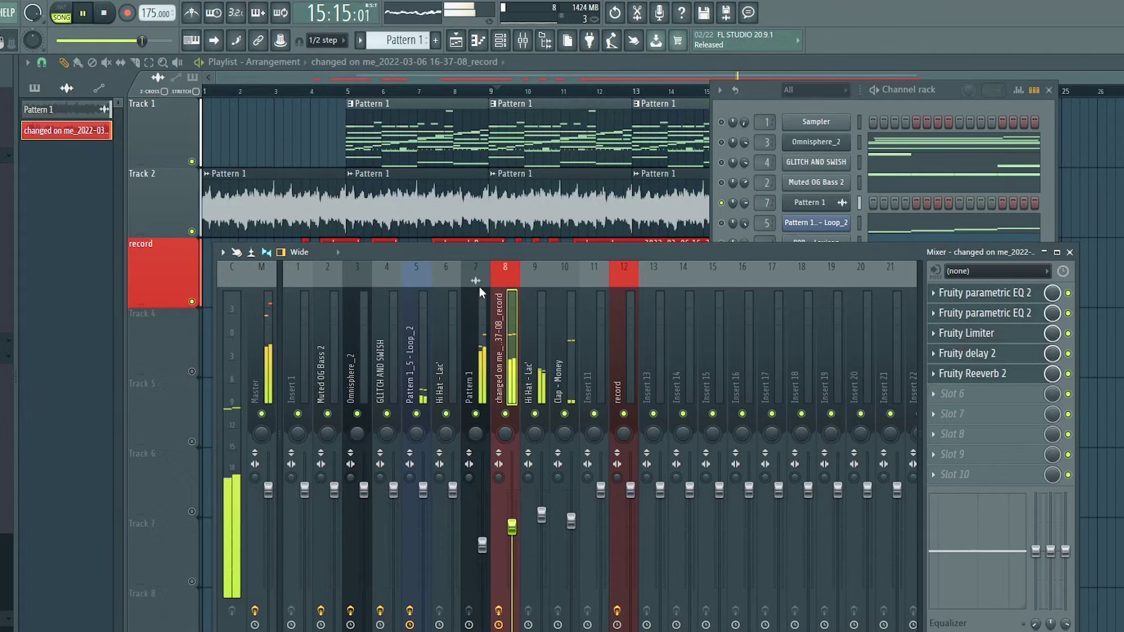
click(797, 103)
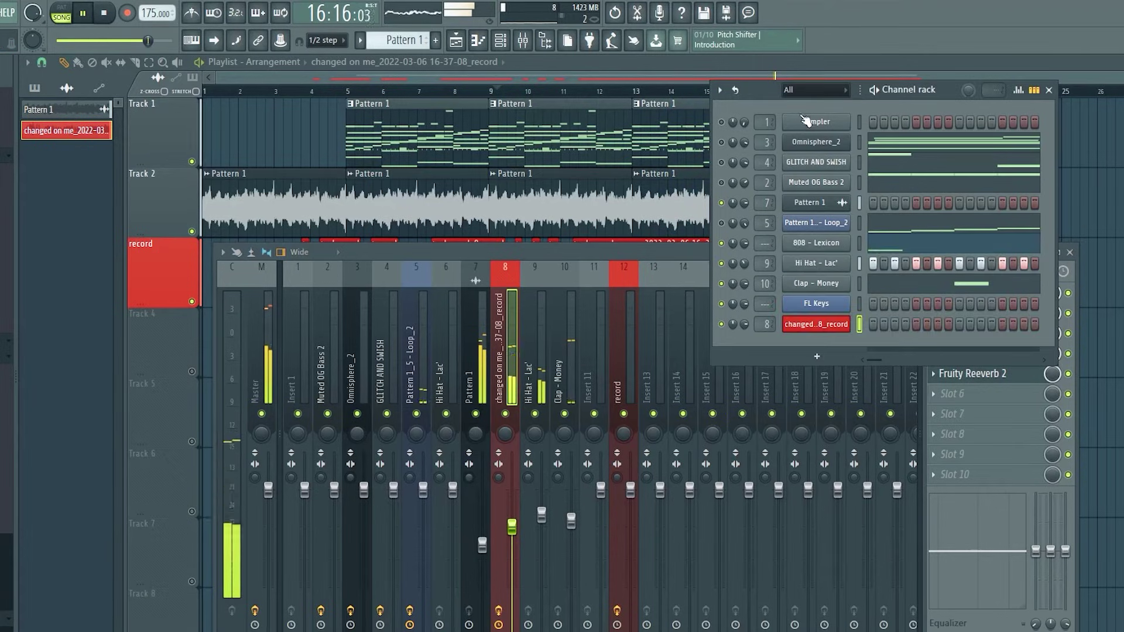
click(816, 263)
key(space)
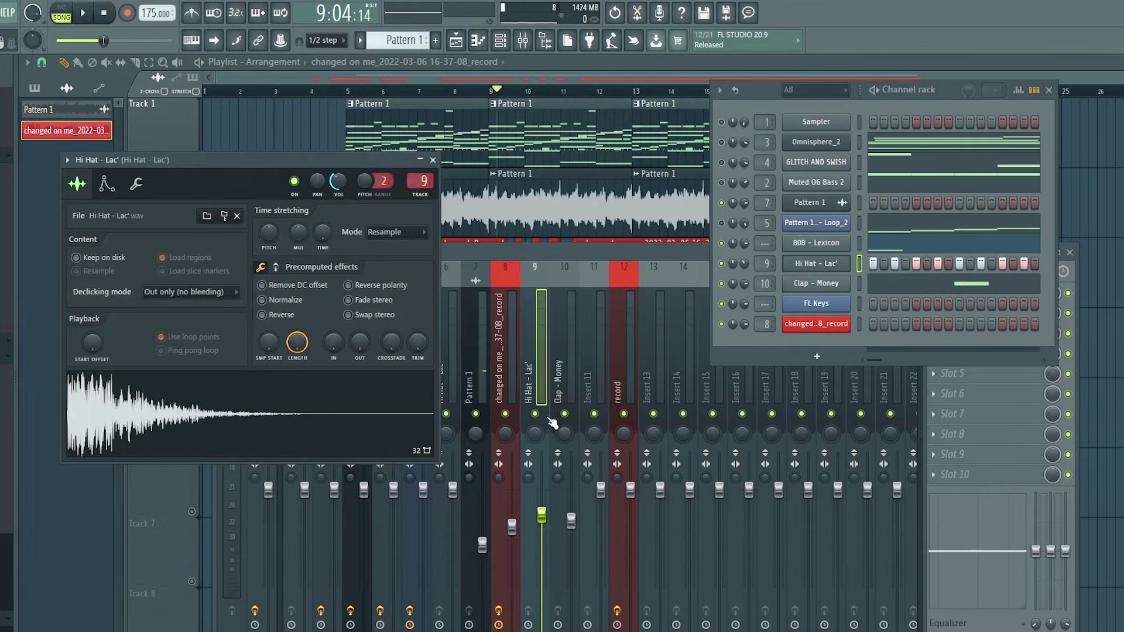
click(544, 375)
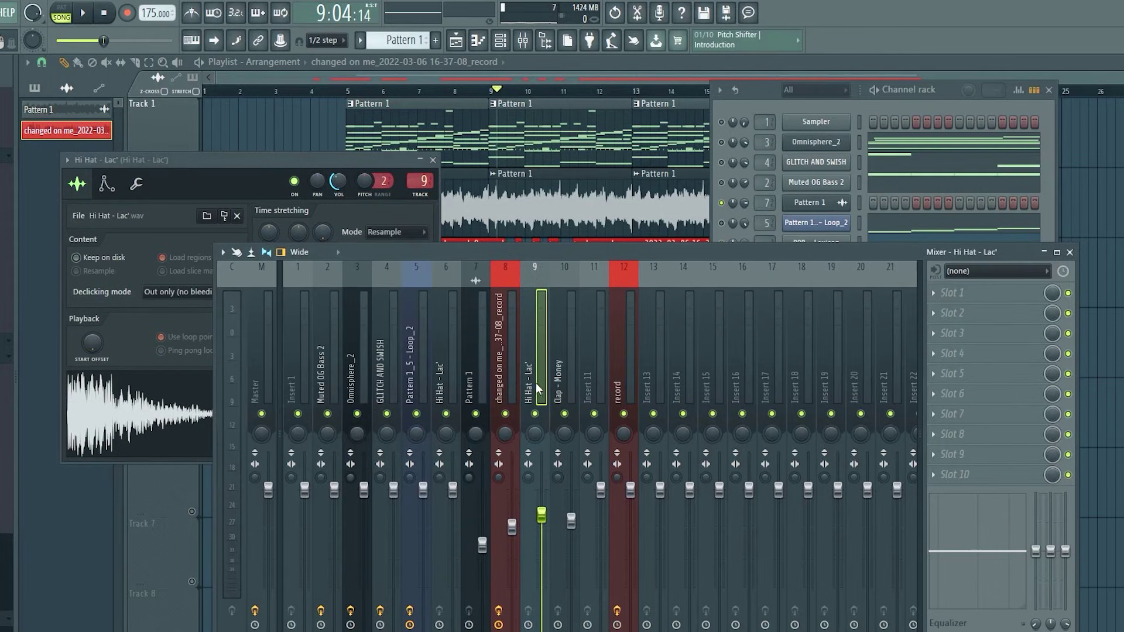
key(space)
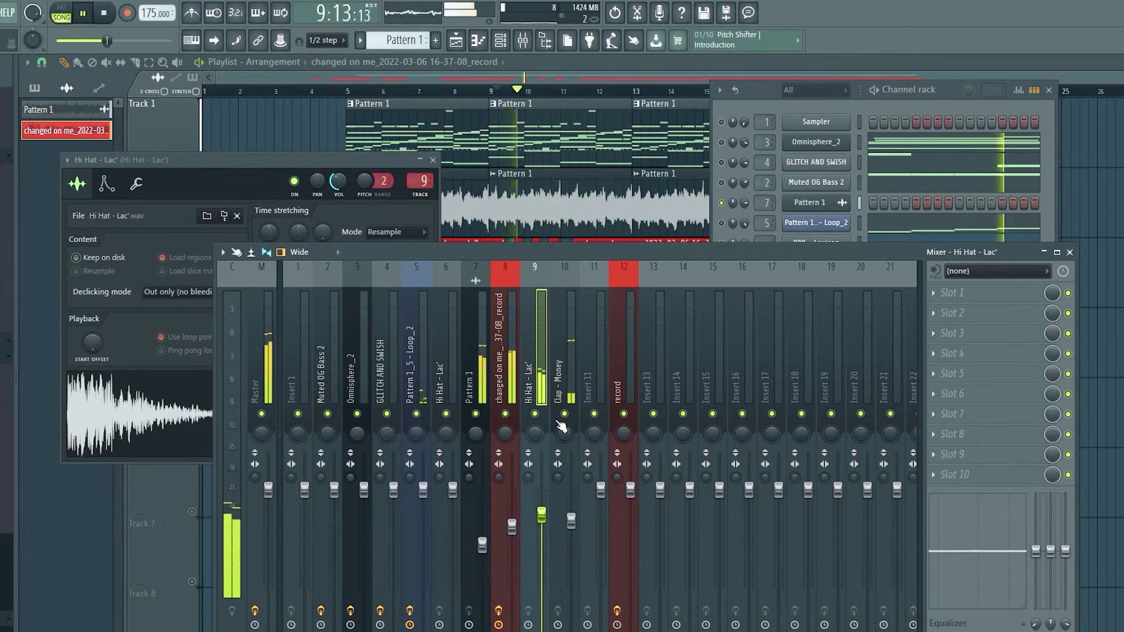
key(space)
Route the 808 - Lexicon channel to its own mixer insert 11 with Ctrl+L.
click(928, 97)
click(822, 245)
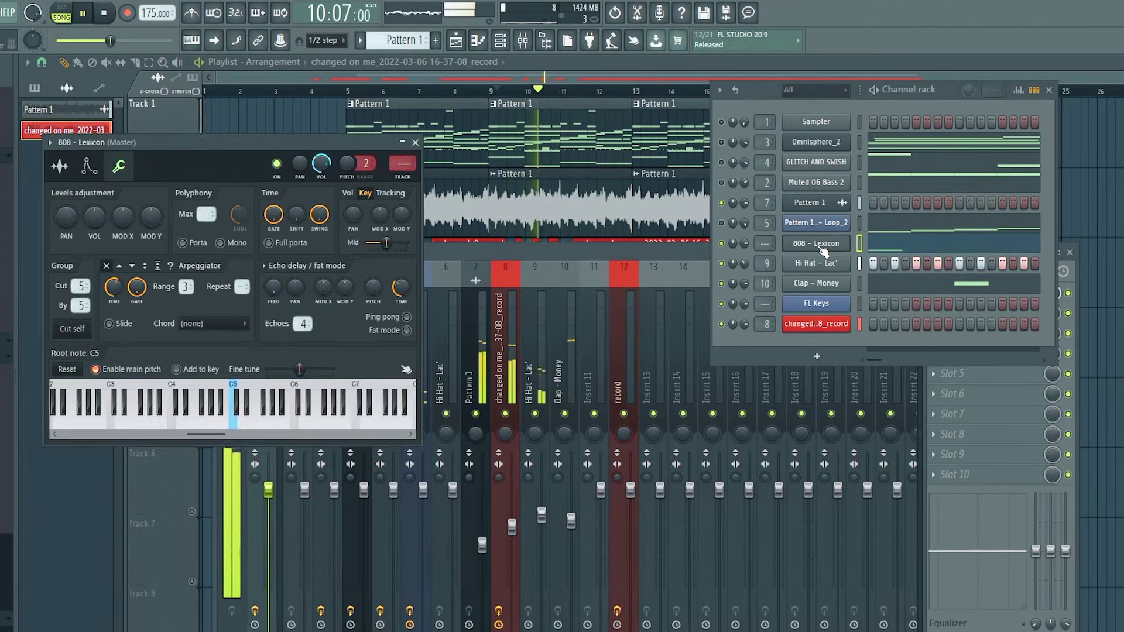
key(ctrl+l)
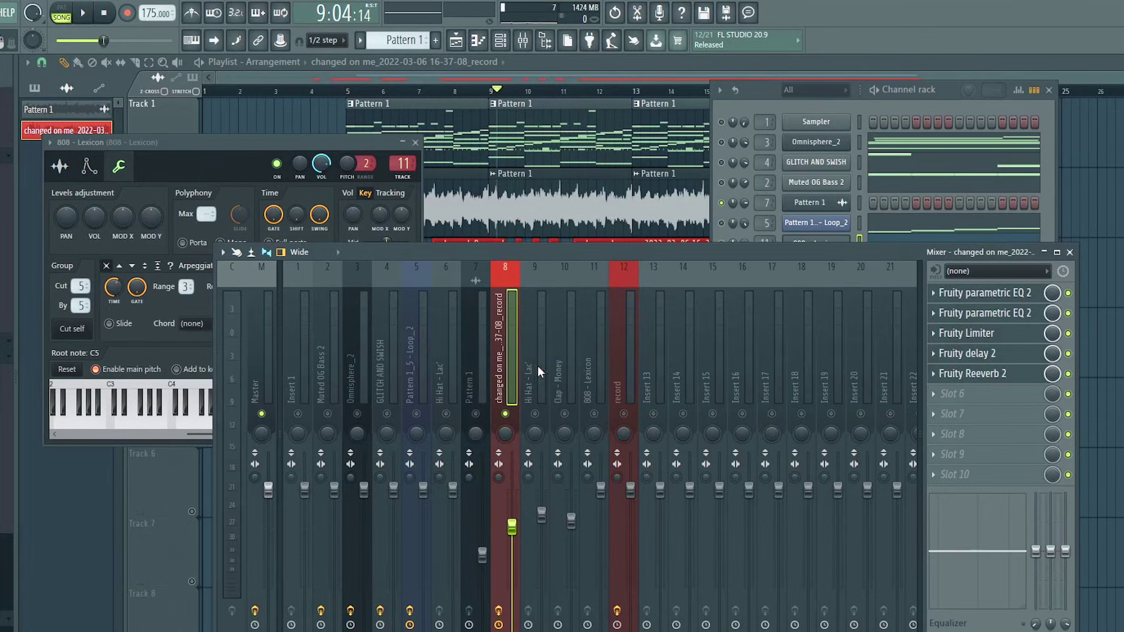
click(538, 366)
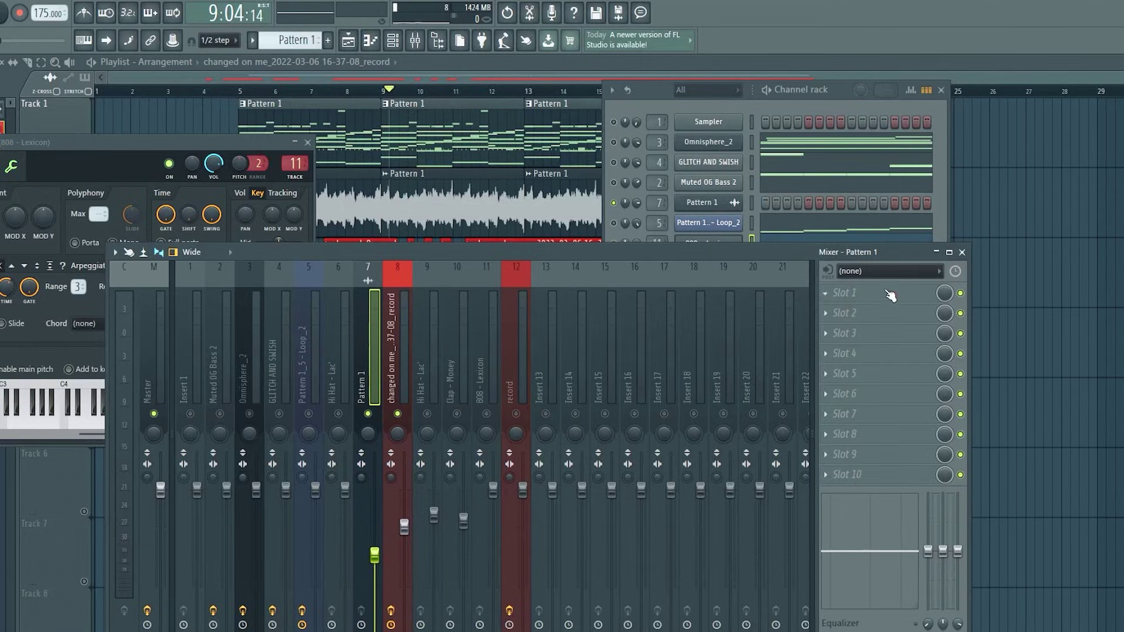
Put Fruity Parametric EQ 2 on Pattern 1's insert and dip band 6 slightly in the upper mids.
click(890, 295)
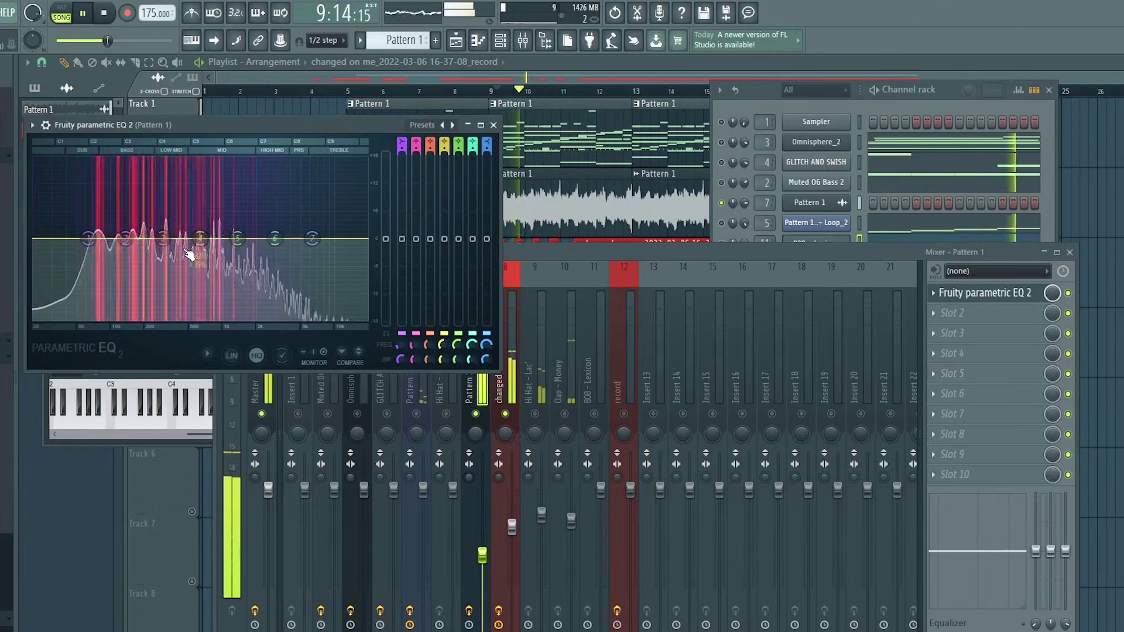
key(space)
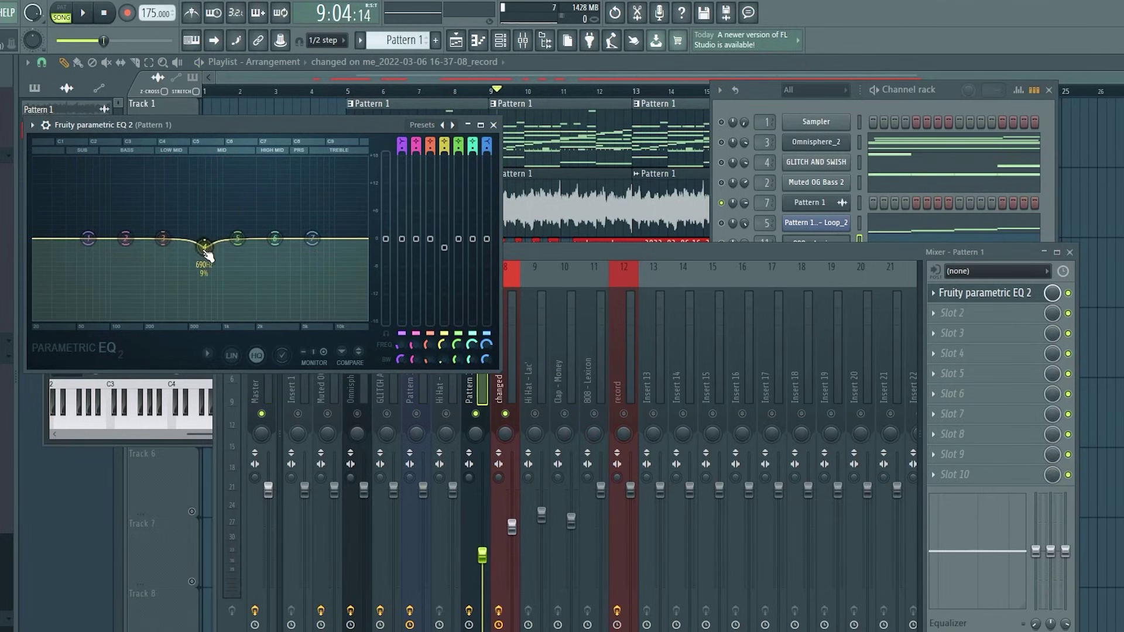
key(space)
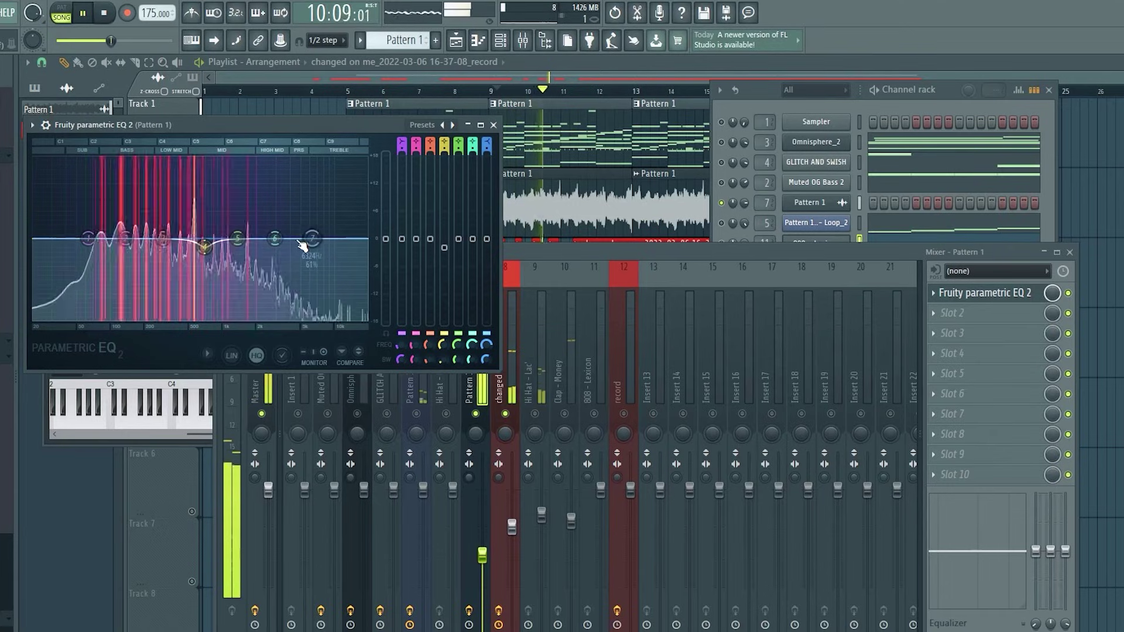
key(space)
drag(274, 239, 280, 244)
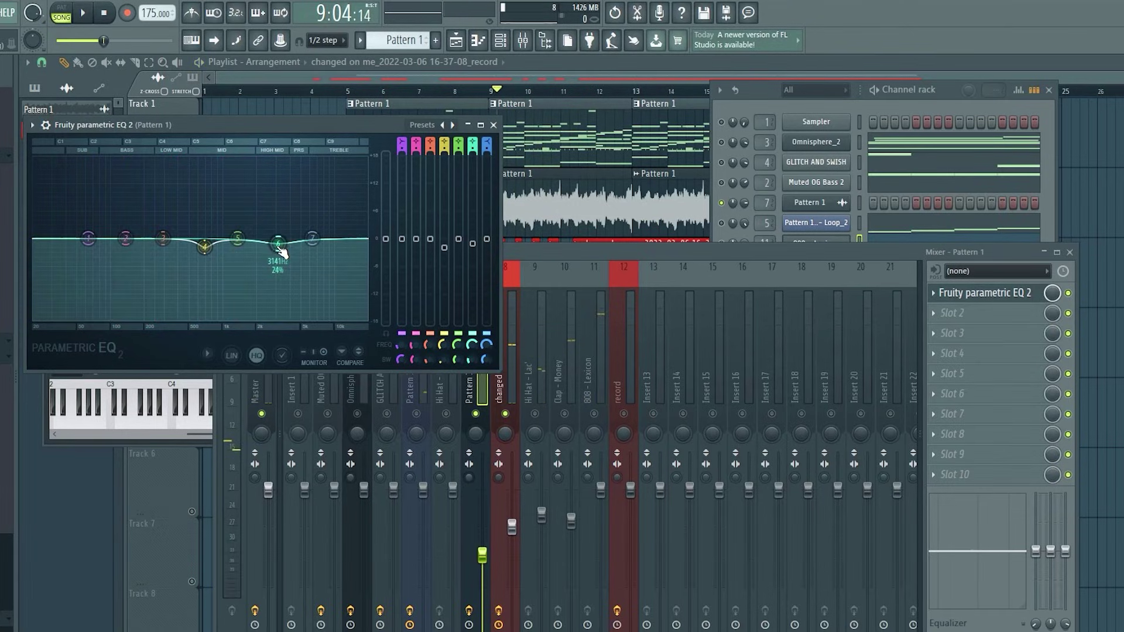
click(595, 381)
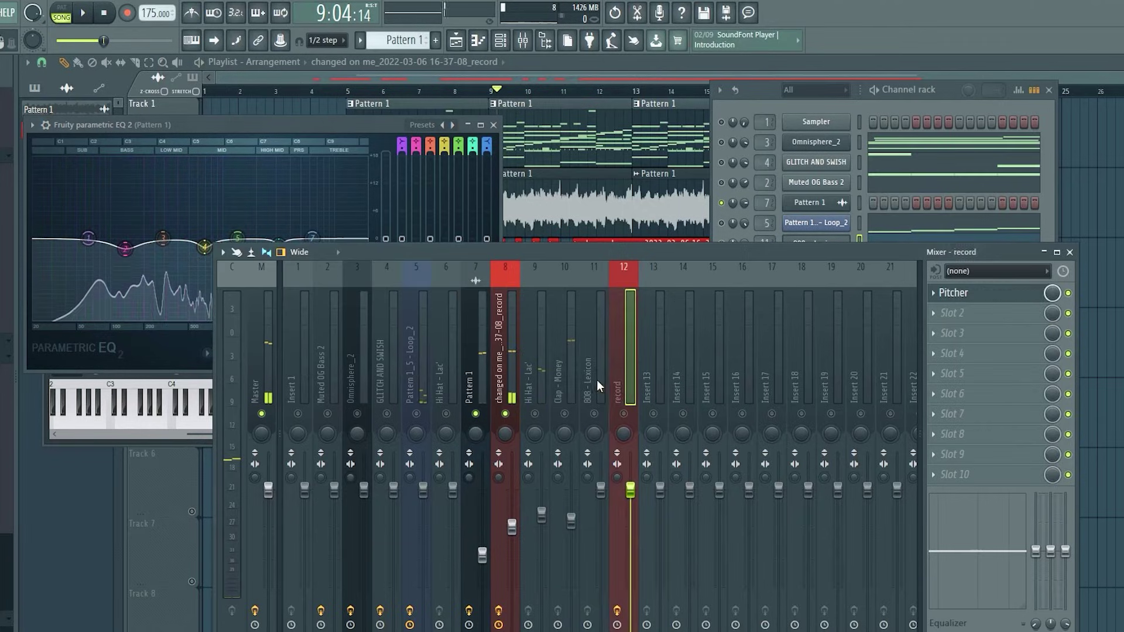
Solo the Pattern 1 melody track and start playback.
click(951, 292)
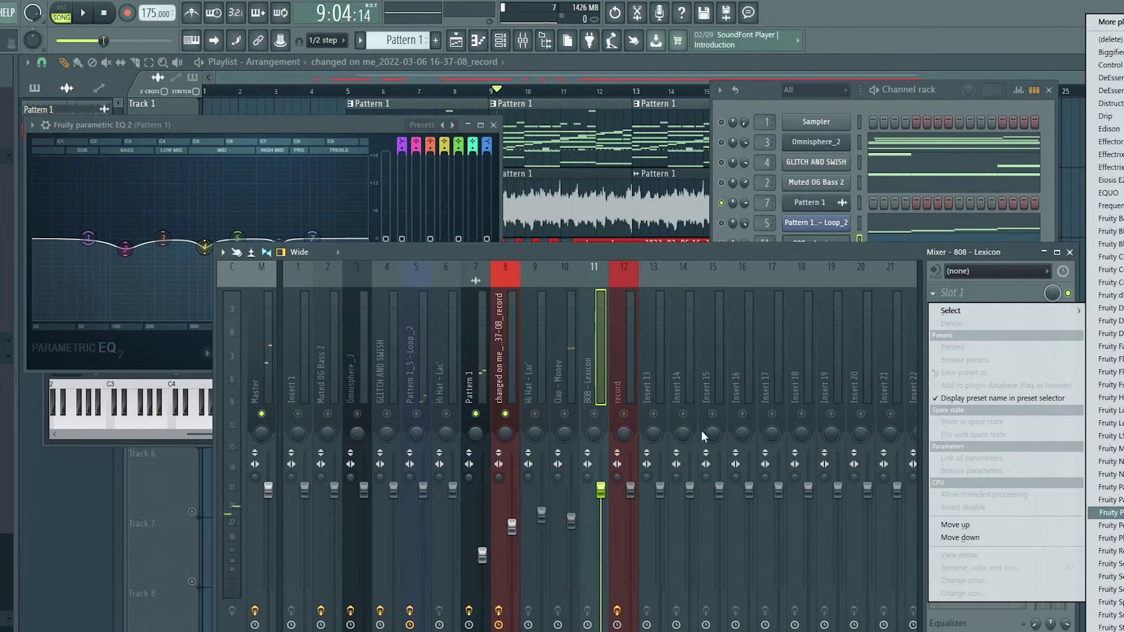
click(597, 413)
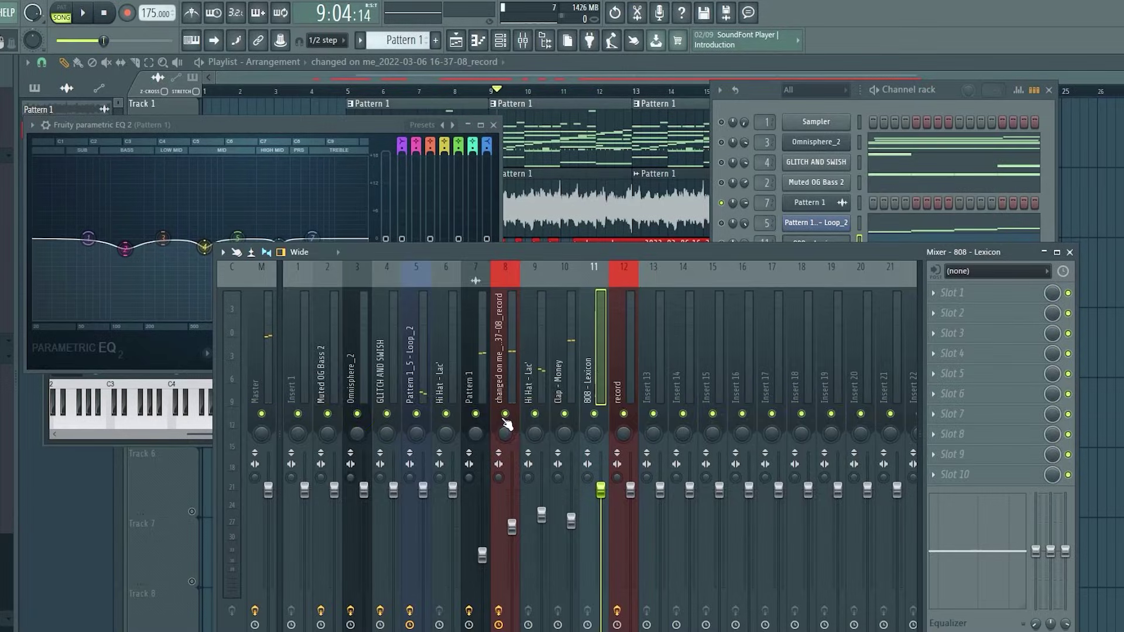
right_click(477, 415)
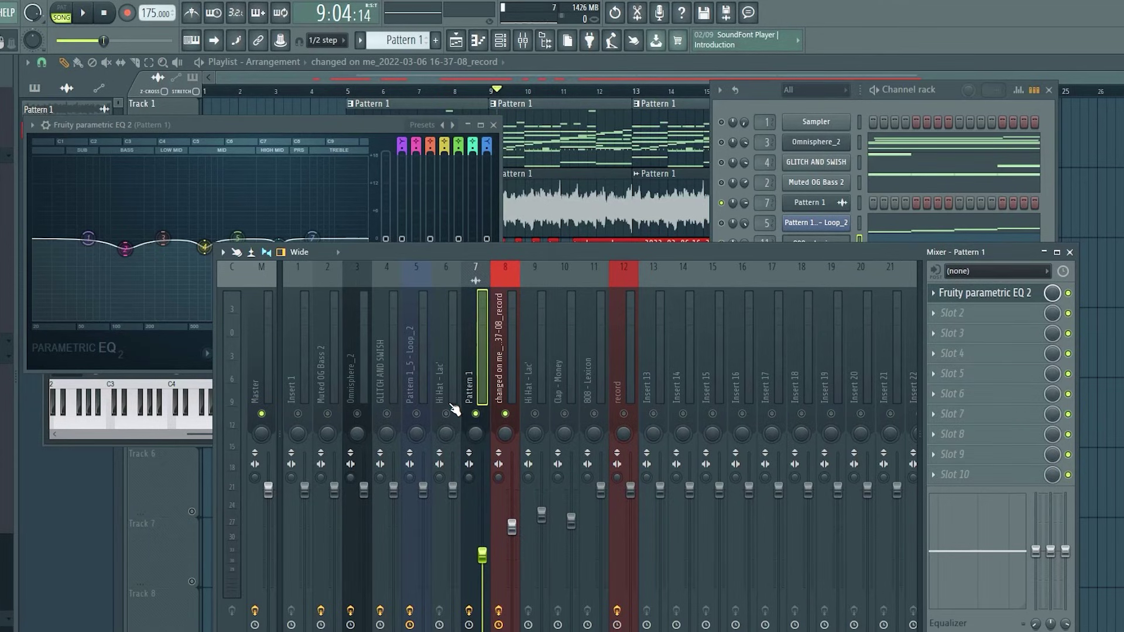
key(space)
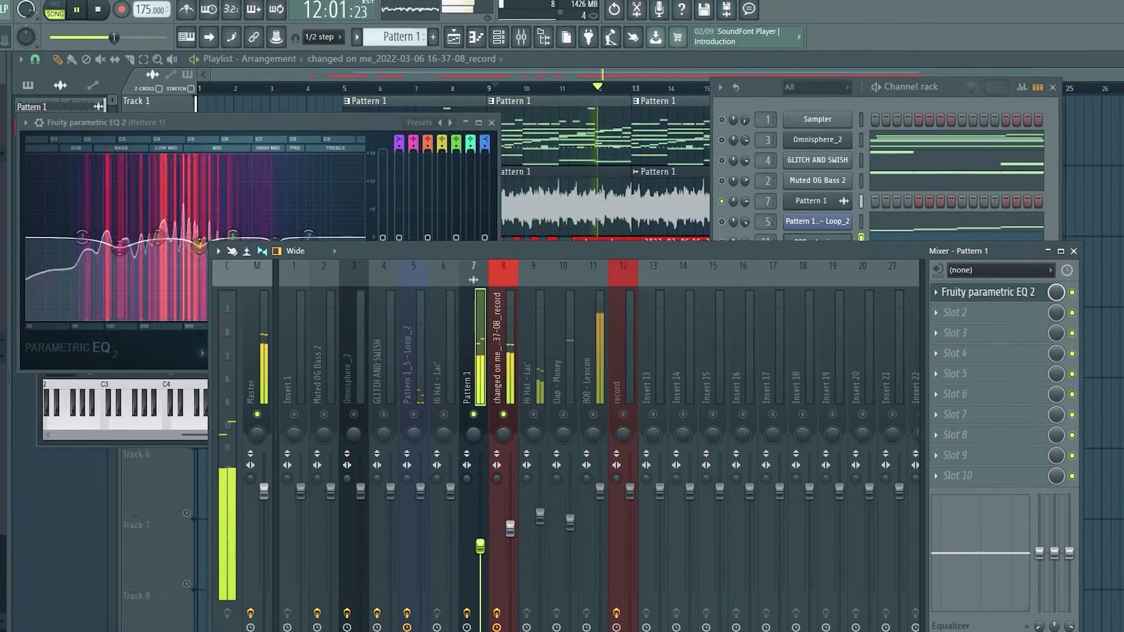
Pull the insert 8 vocal fader and the insert 9 Hi Hat - Lac' fader down slightly.
click(510, 530)
drag(514, 539, 514, 542)
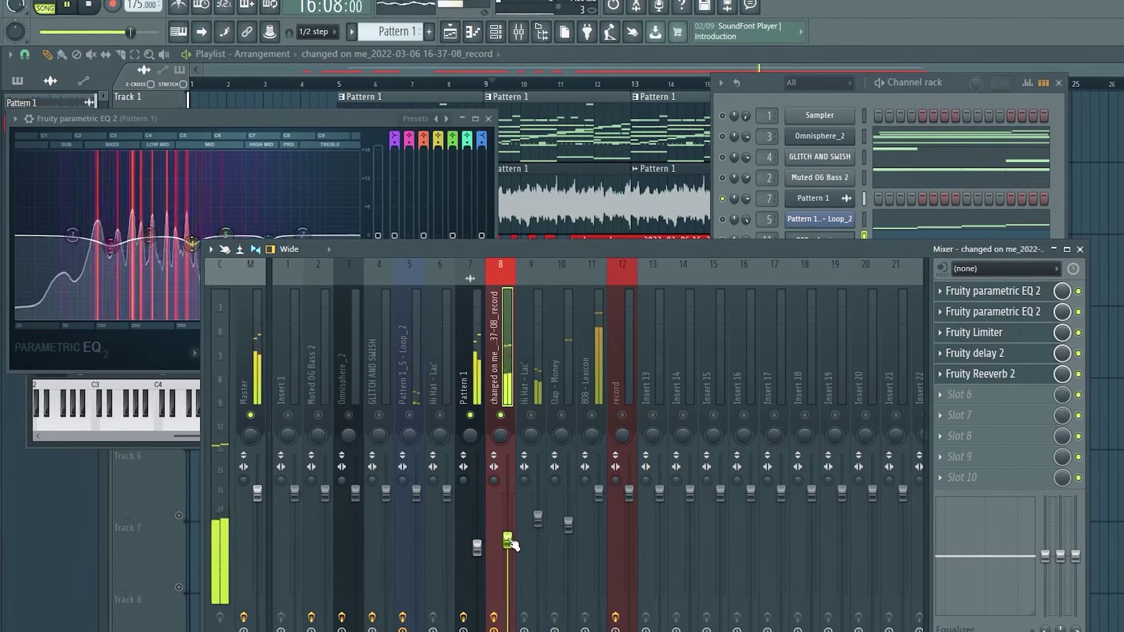
drag(509, 542, 513, 544)
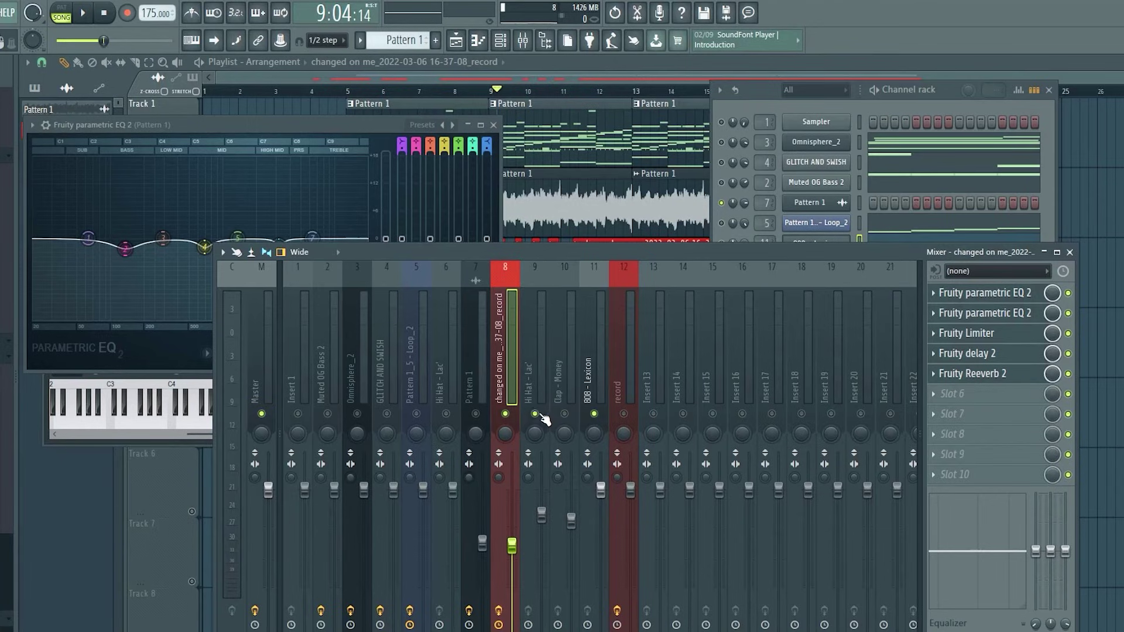
click(535, 414)
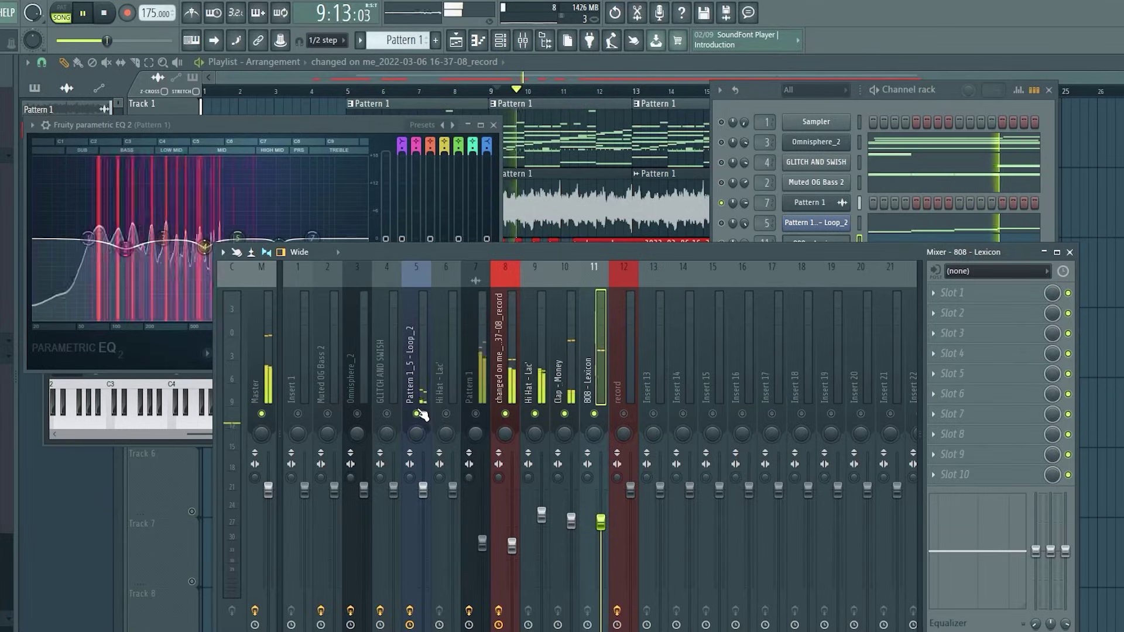
click(419, 411)
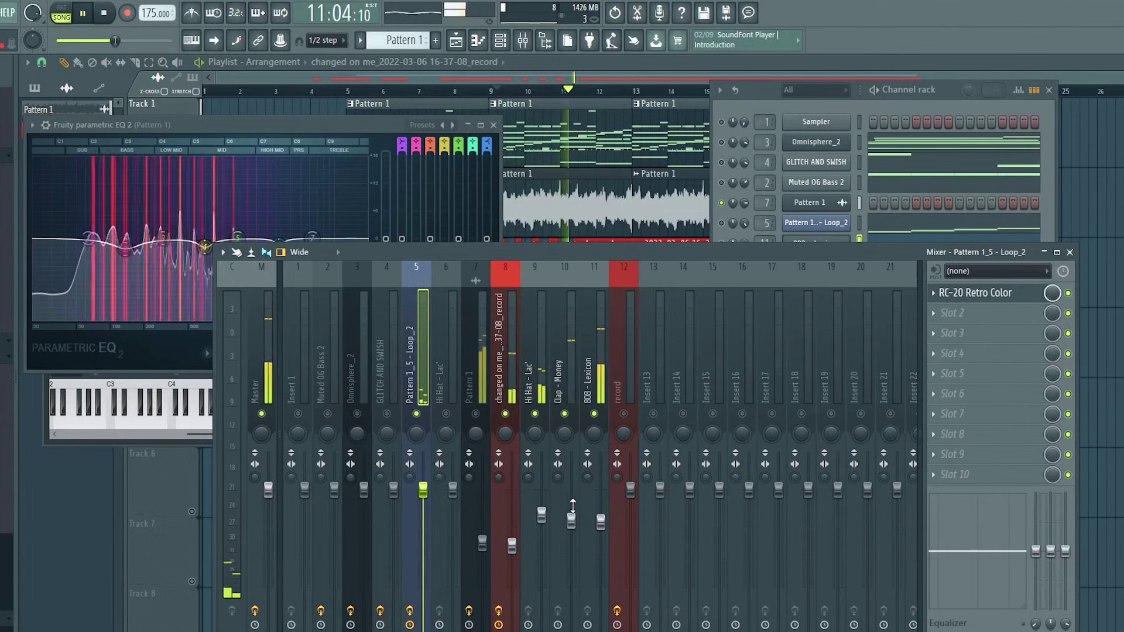
drag(541, 515, 574, 526)
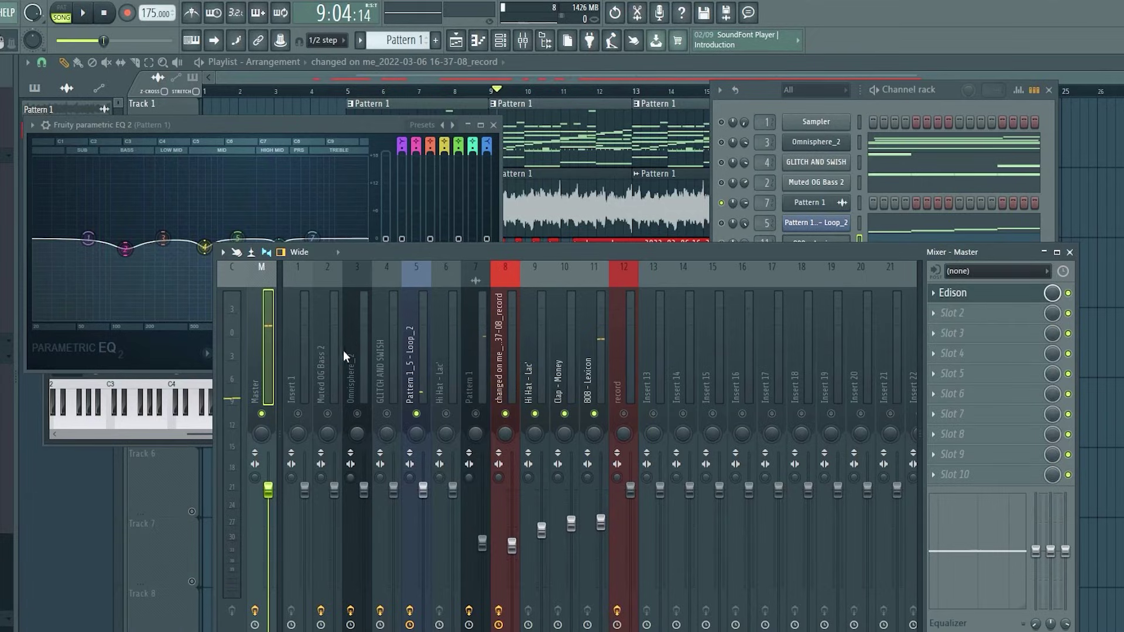
Play the song and open the Select plugin list for the Master insert's Slot 2.
key(space)
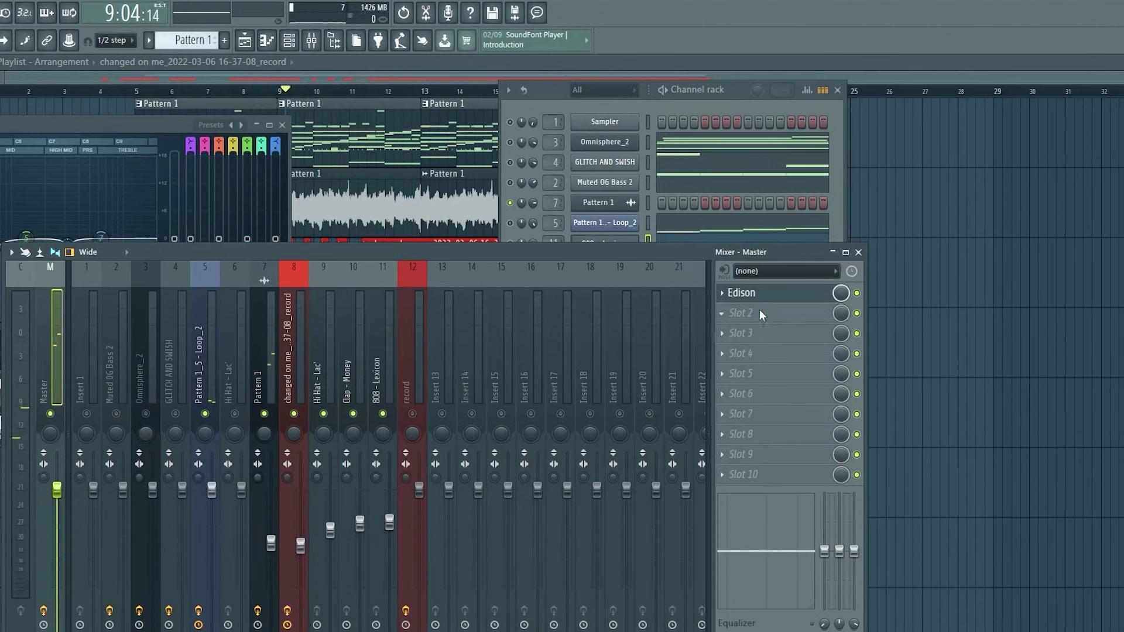
click(761, 315)
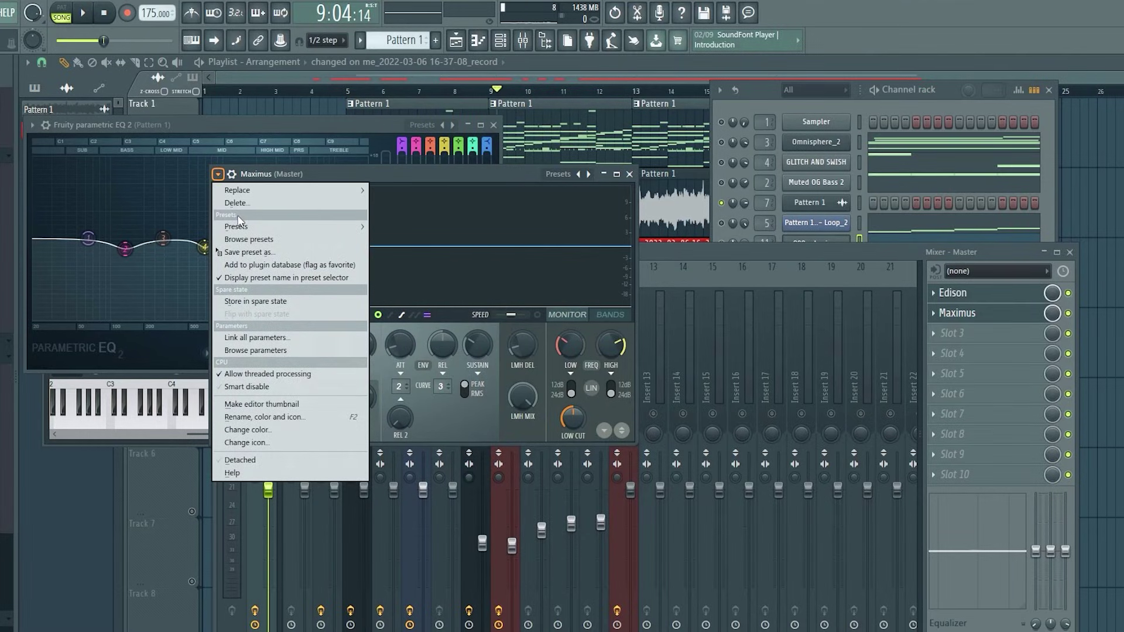
Load Maximus's Clear master preset, show its frequency band view, and play the song.
mouse_move(289, 232)
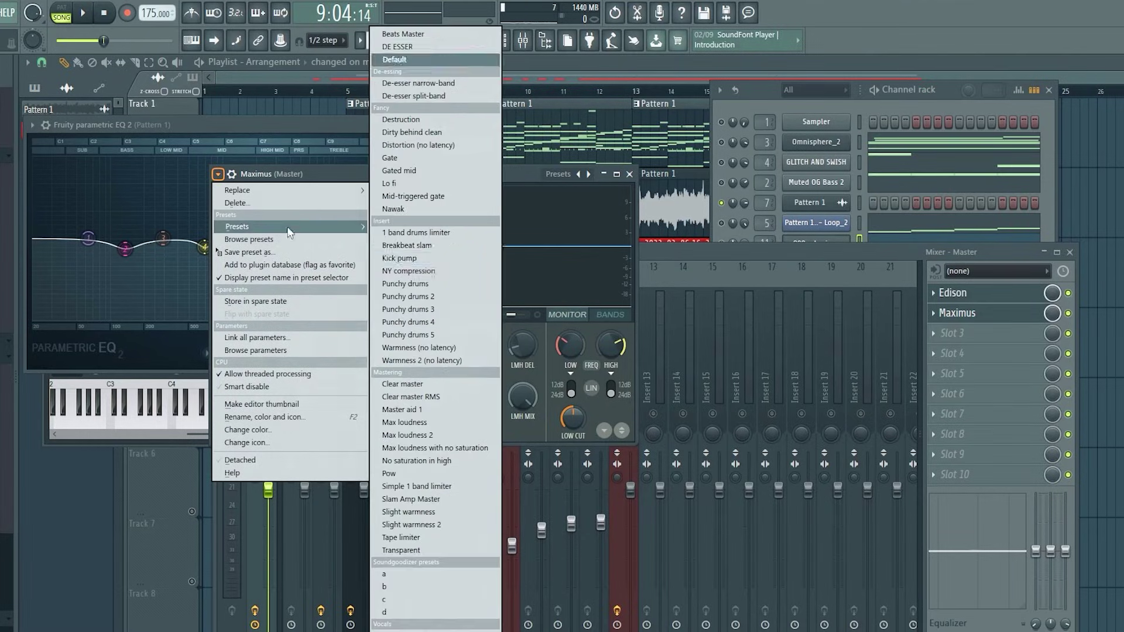
click(450, 382)
key(space)
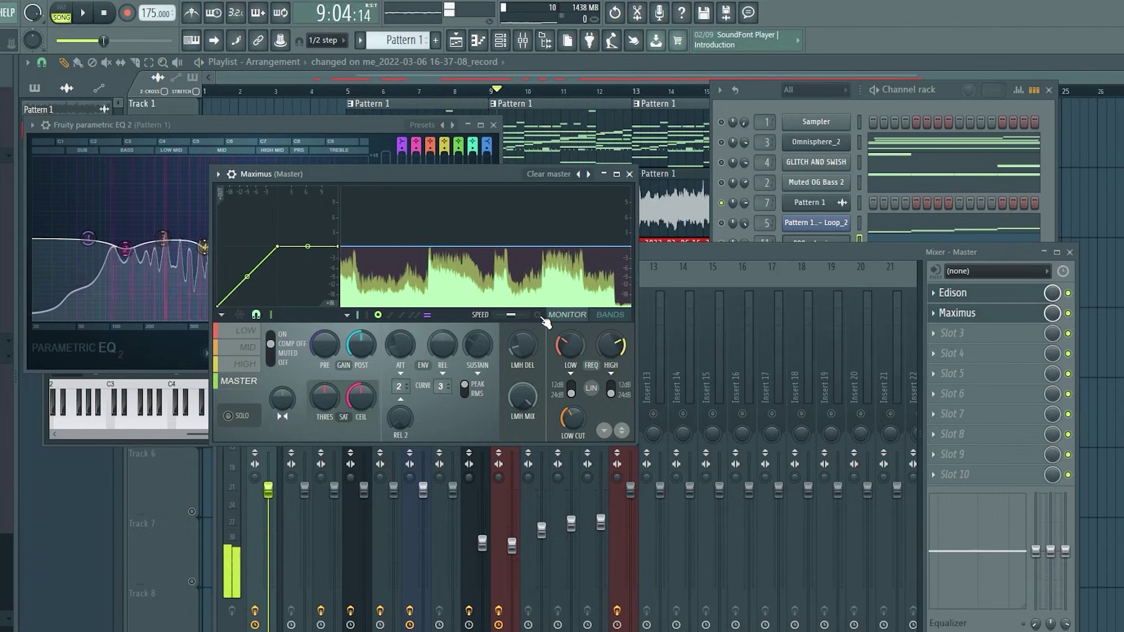
click(538, 316)
key(space)
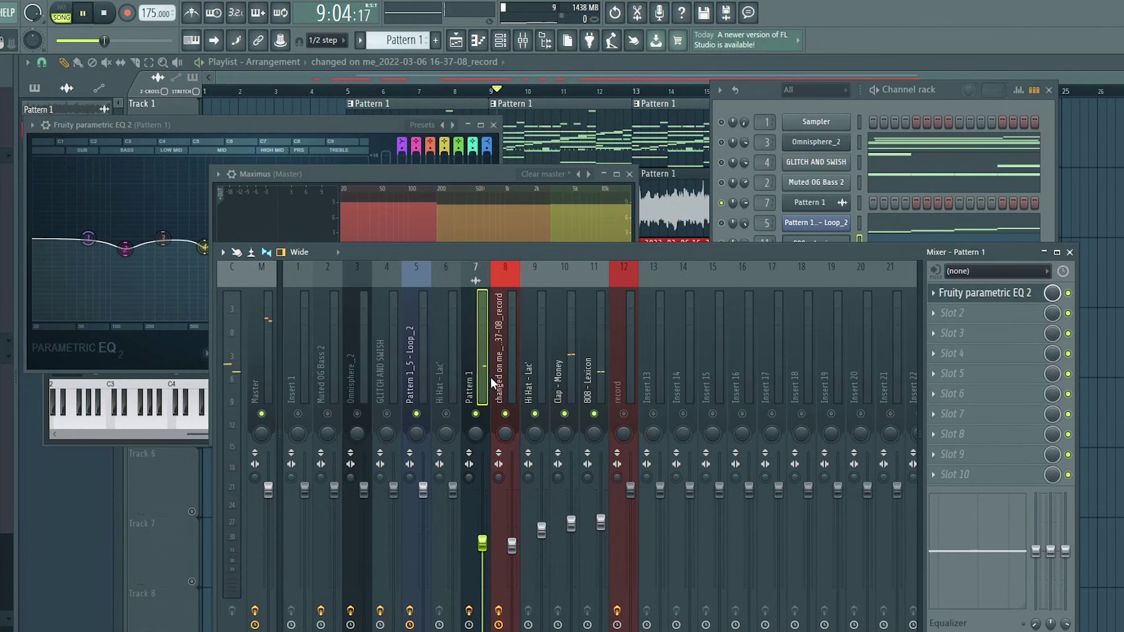
right_click(498, 405)
key(Escape)
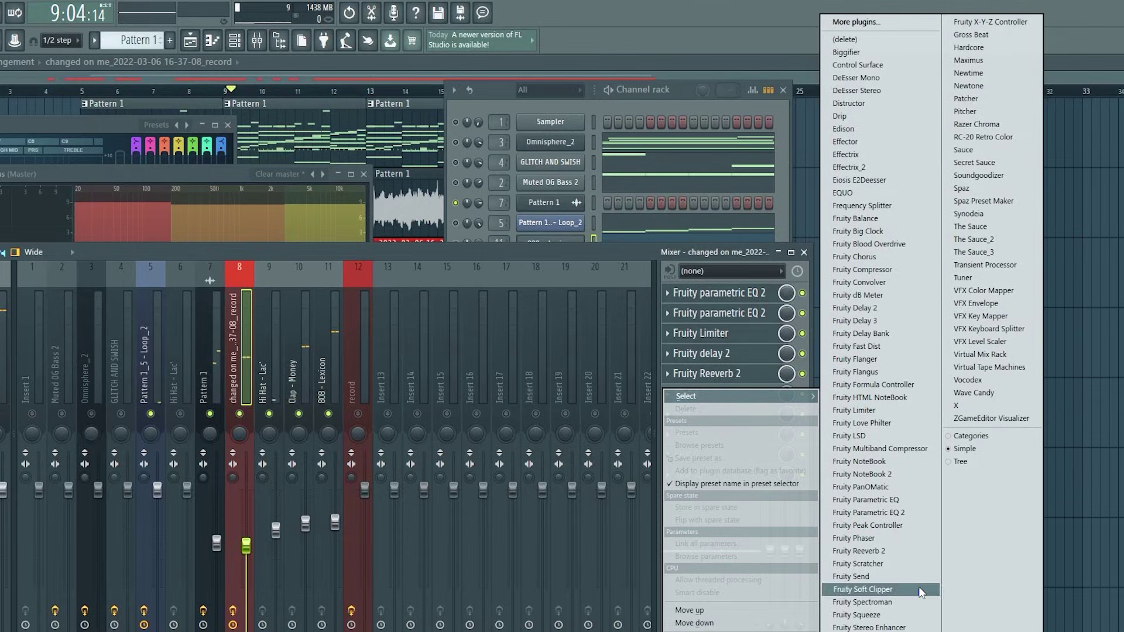
key(Escape)
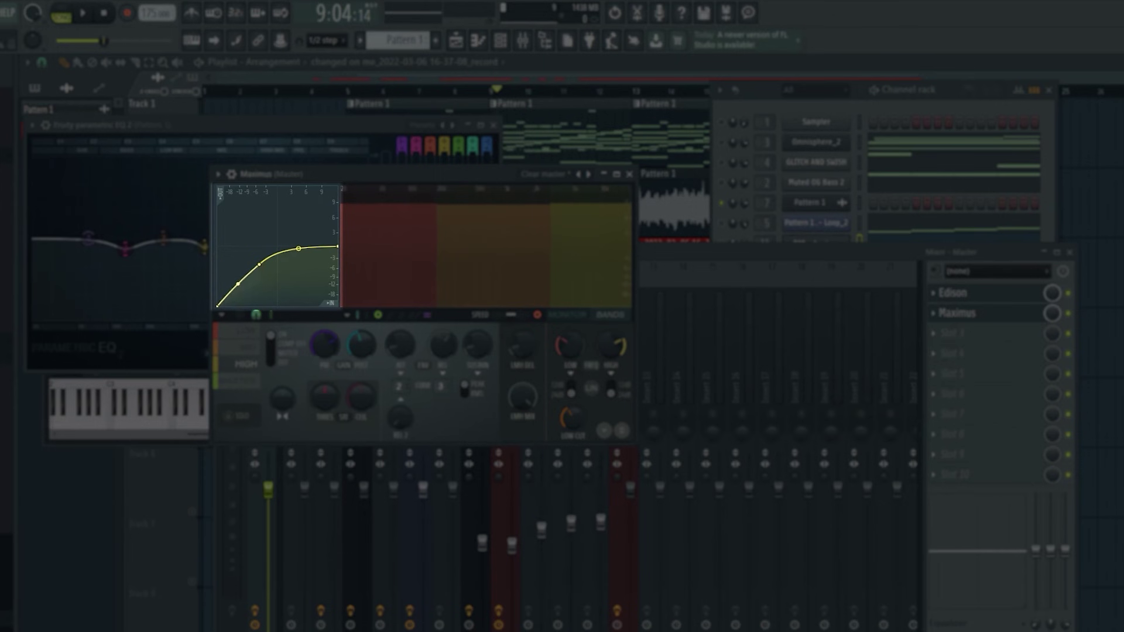
Audition the Maximus-mastered song twice, then bring the mixer back over Maximus.
key(space)
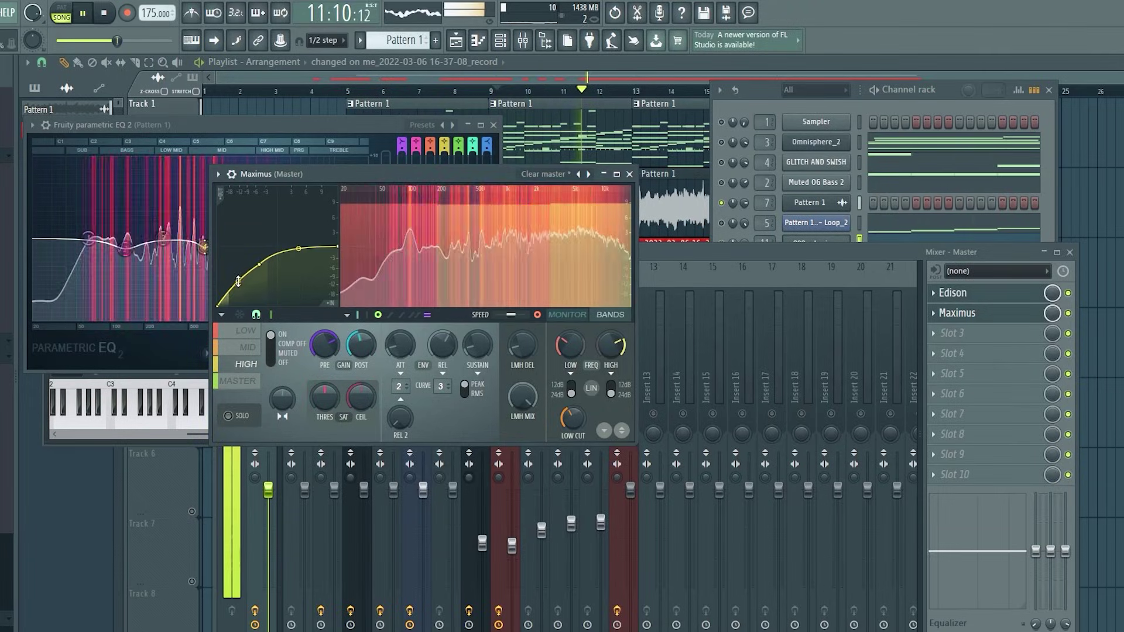
key(space)
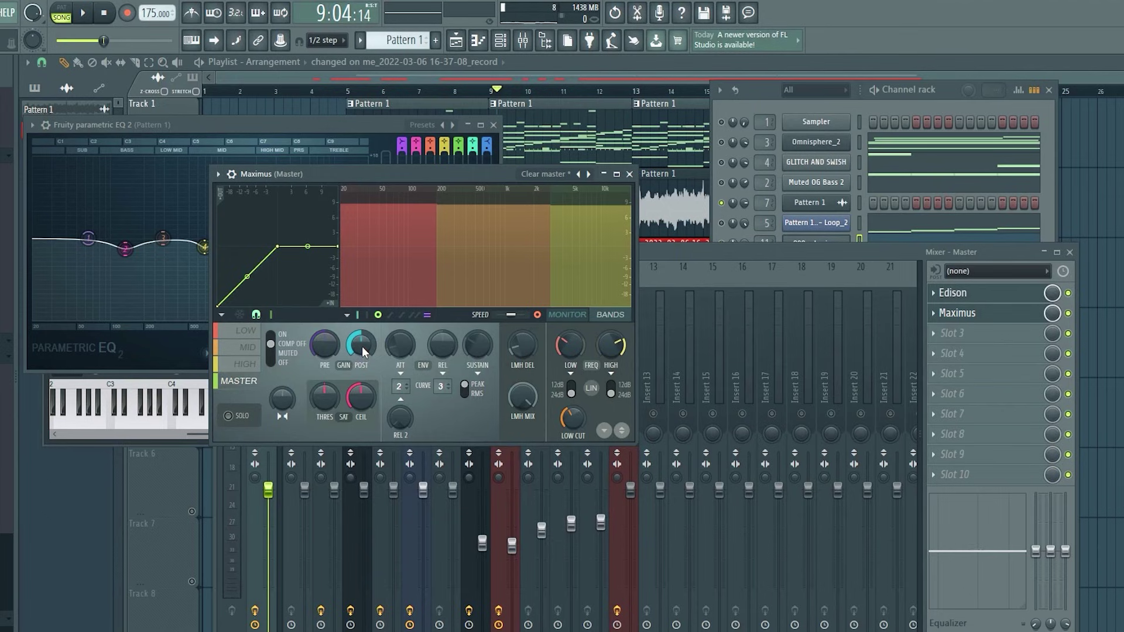
key(space)
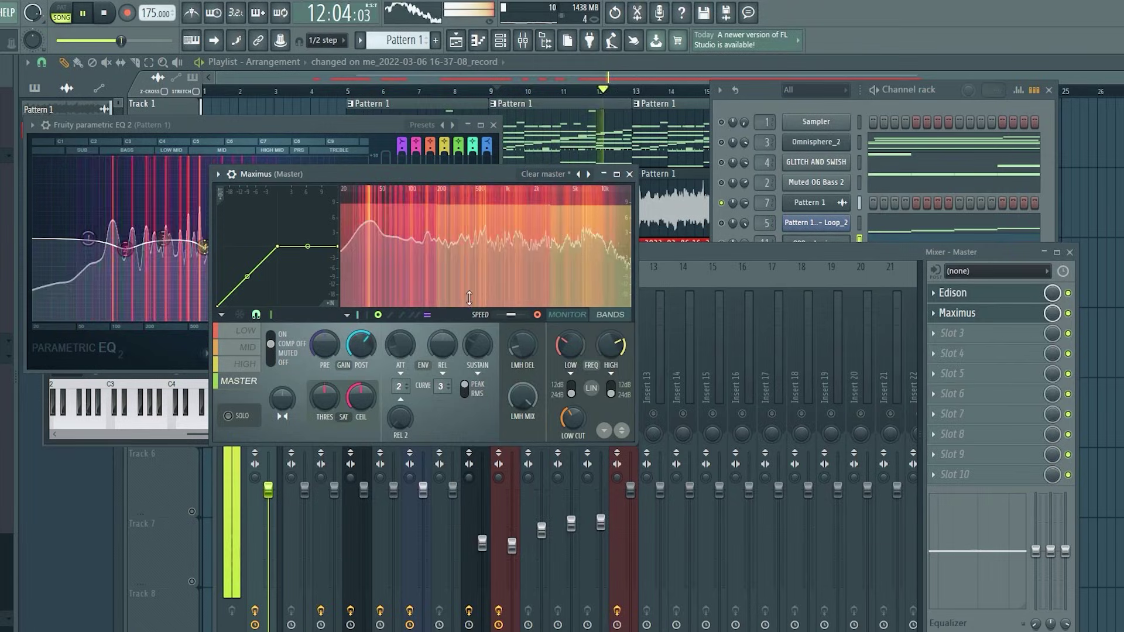
key(space)
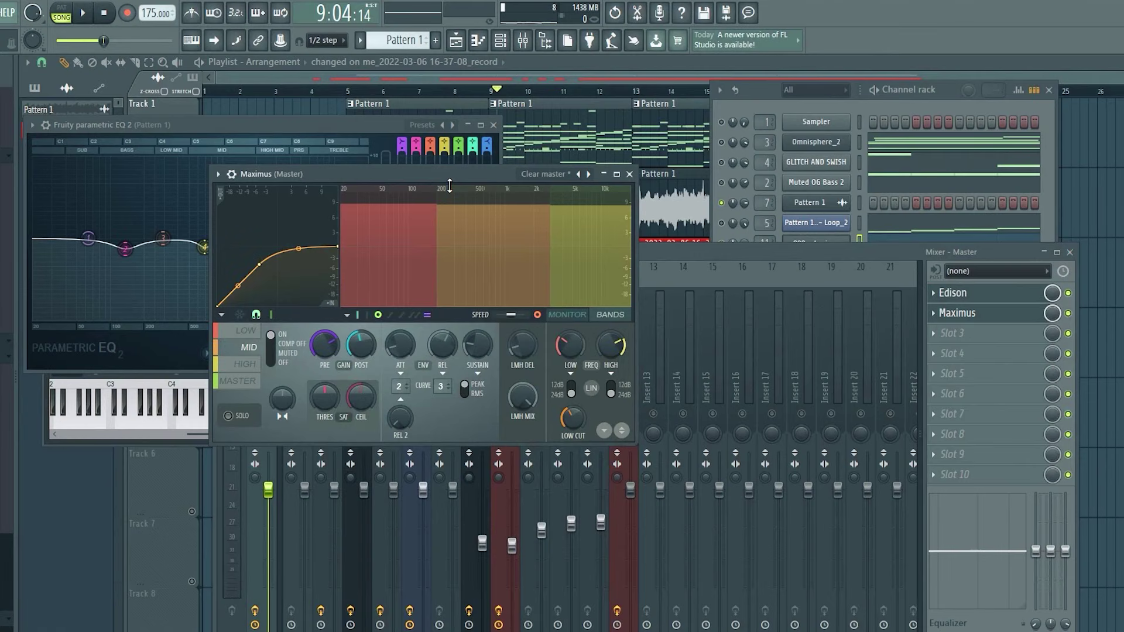
click(779, 268)
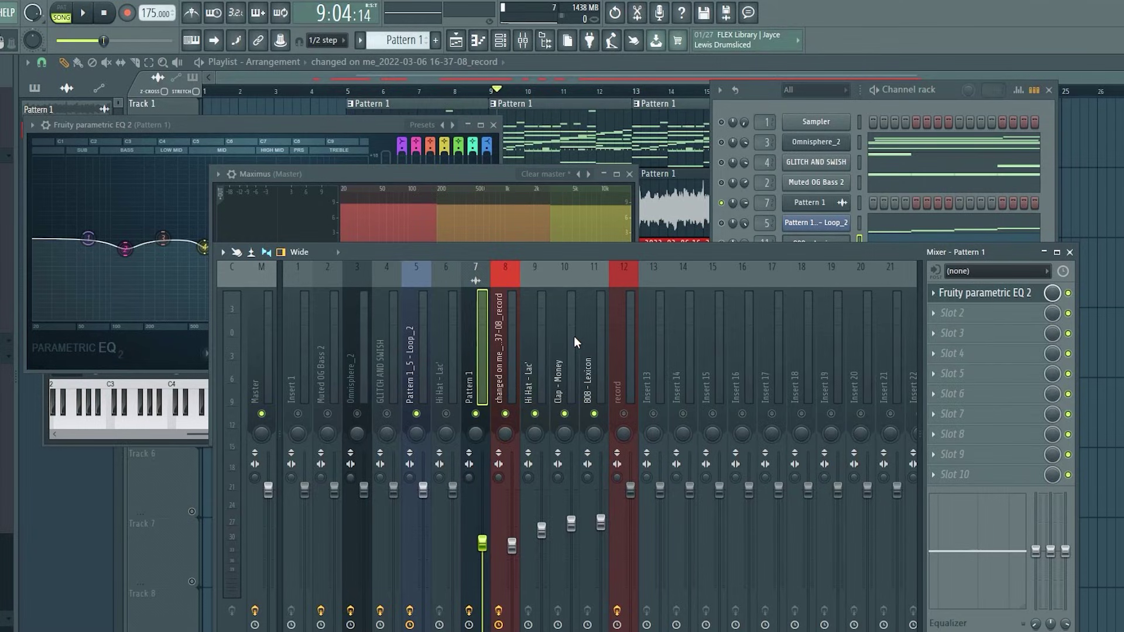
Select vocal insert 8 and raise its parametric EQ band 6 to about 3141 Hz during playback.
key(space)
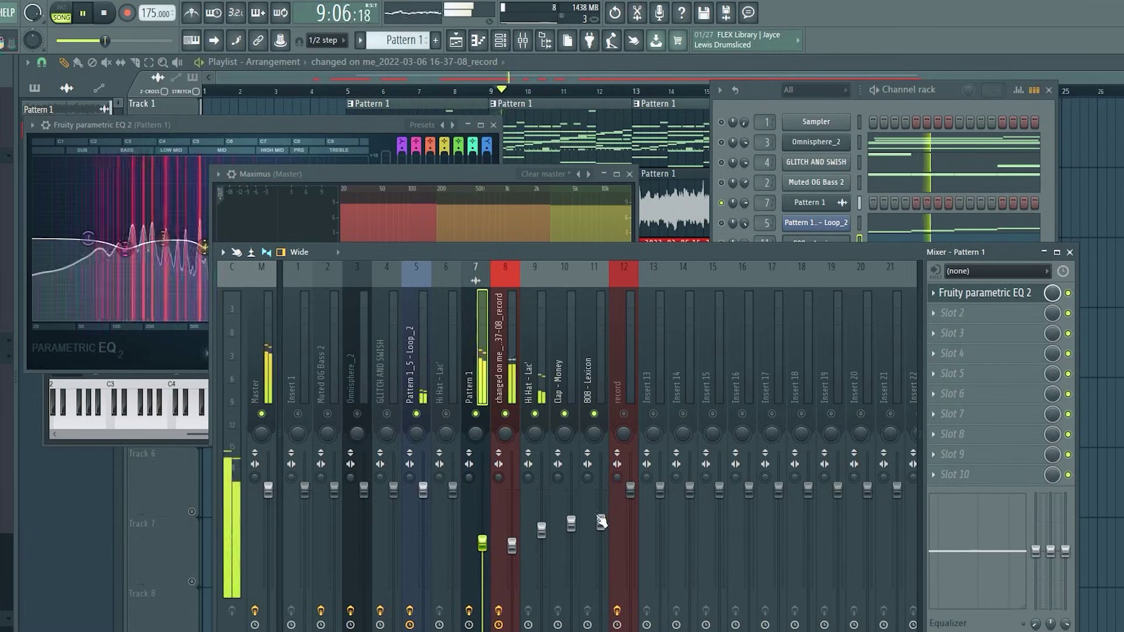
click(505, 359)
key(space)
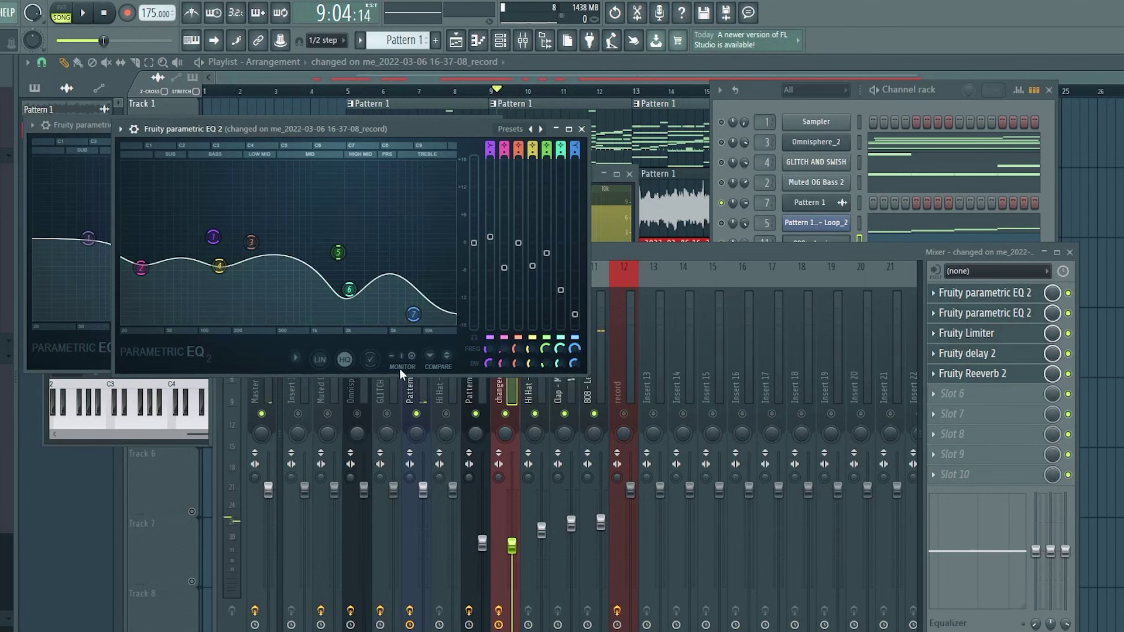
key(space)
drag(349, 289, 366, 257)
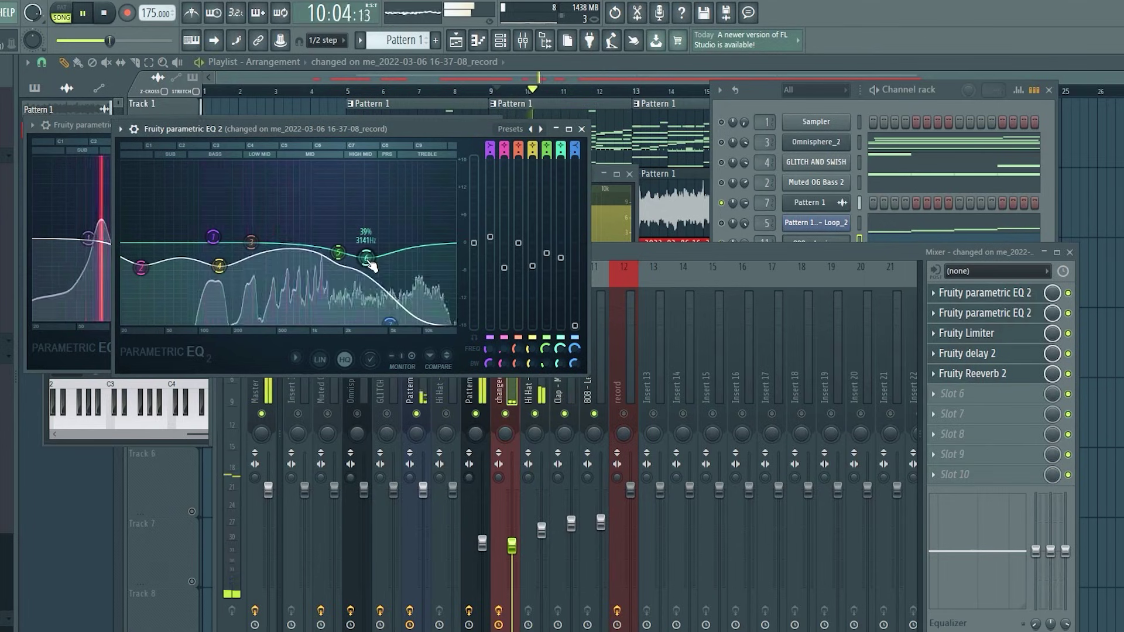